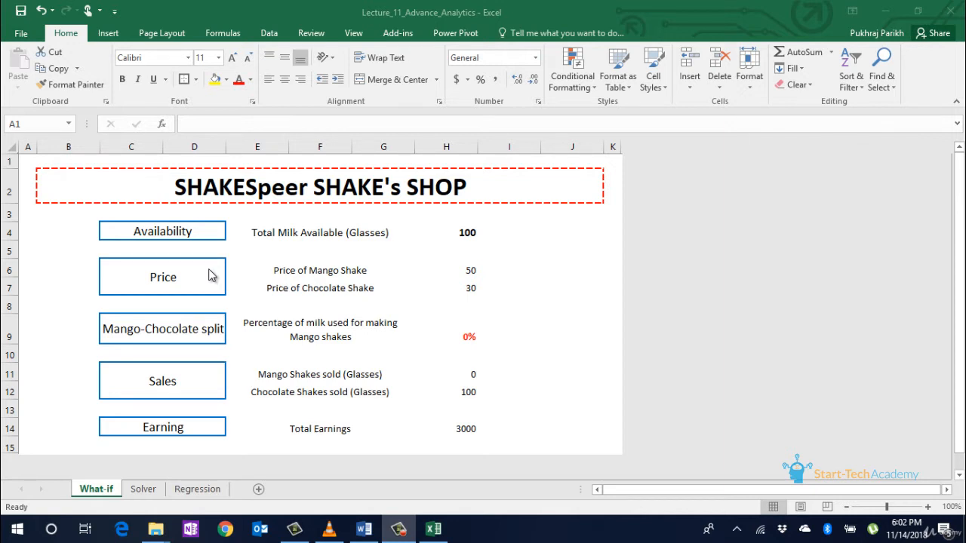
Step: Review the total milk, the mango and chocolate shake prices, and the mango milk percentage
left_click(465, 232)
key("ctrl+b")
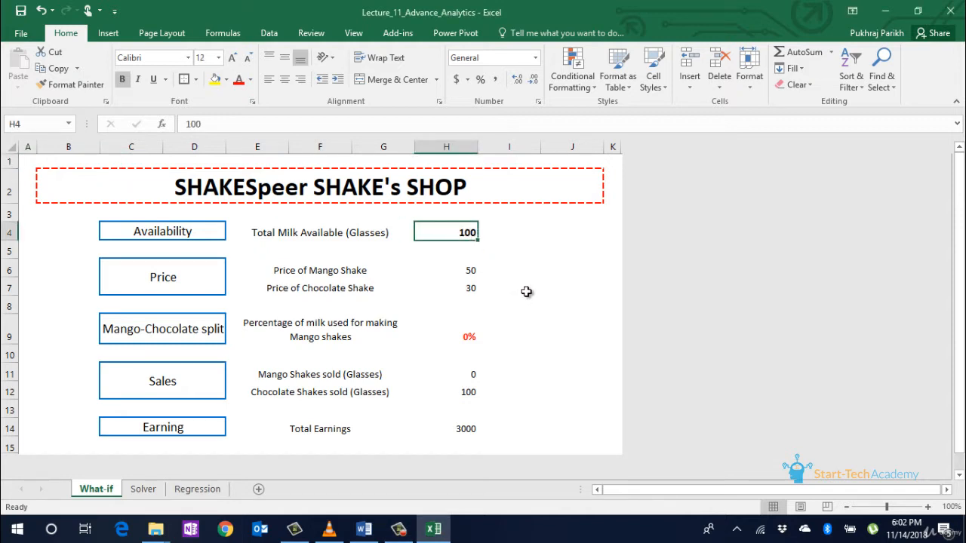
key("Down")
key("Down")
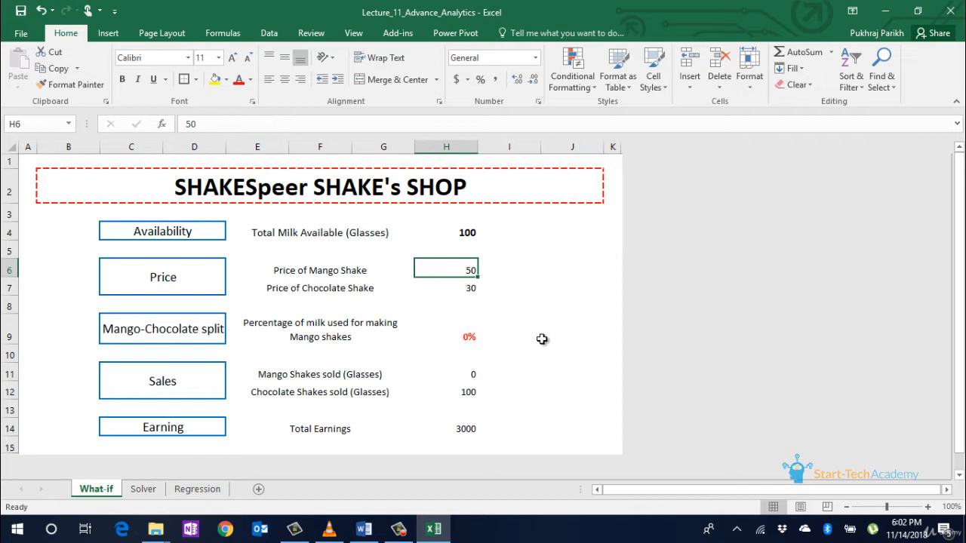
left_click(467, 286)
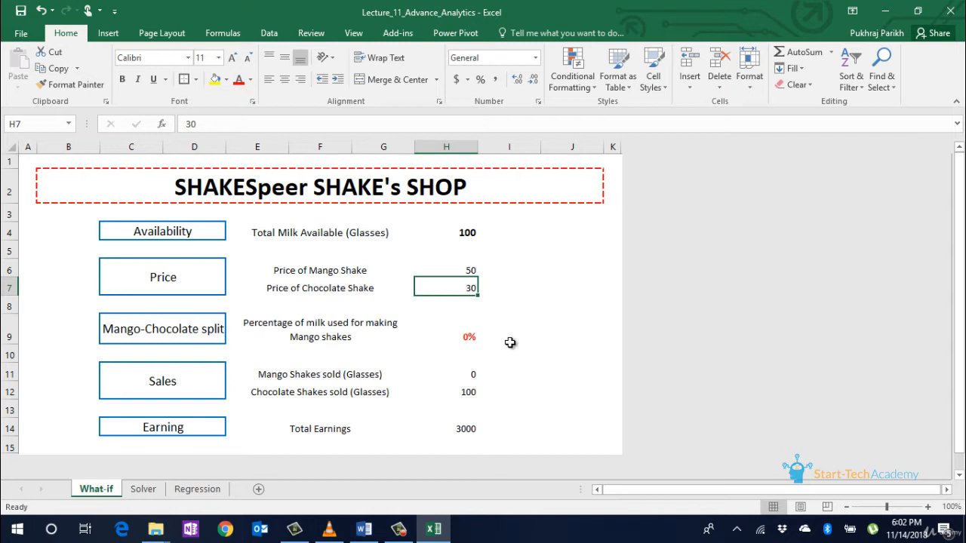
left_click(468, 339)
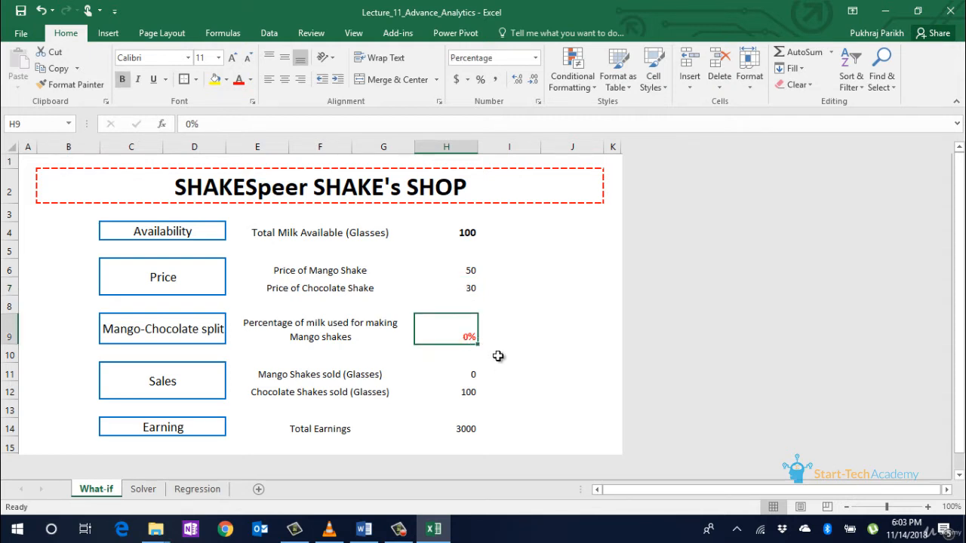
left_click(517, 371)
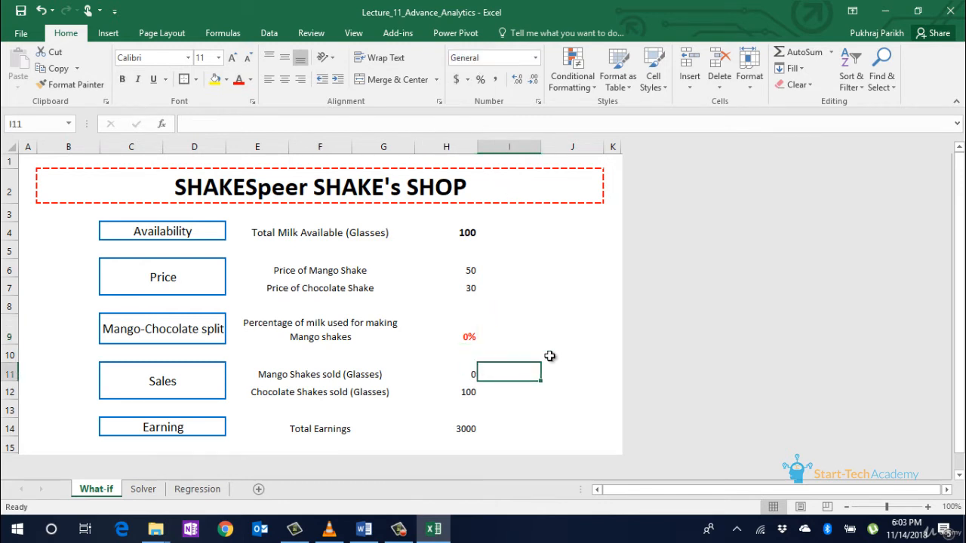
left_click(470, 371)
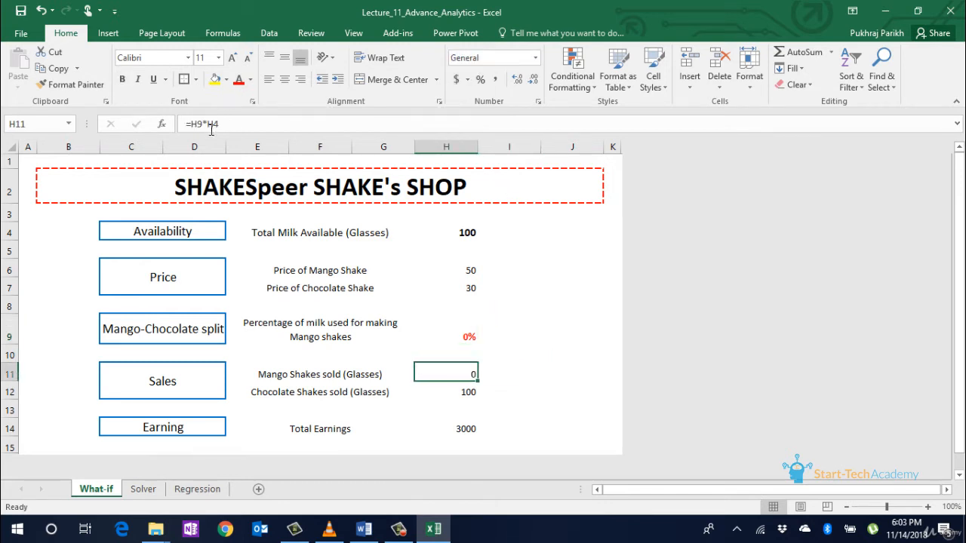
Step: Inspect the mango sales, chocolate sales and total earnings formulas without changing them
left_click(209, 125)
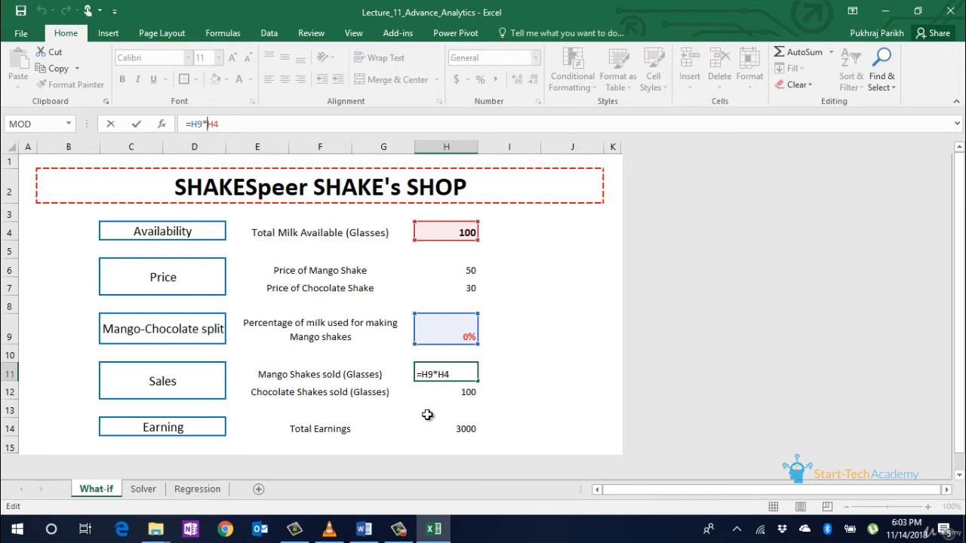
key("Return")
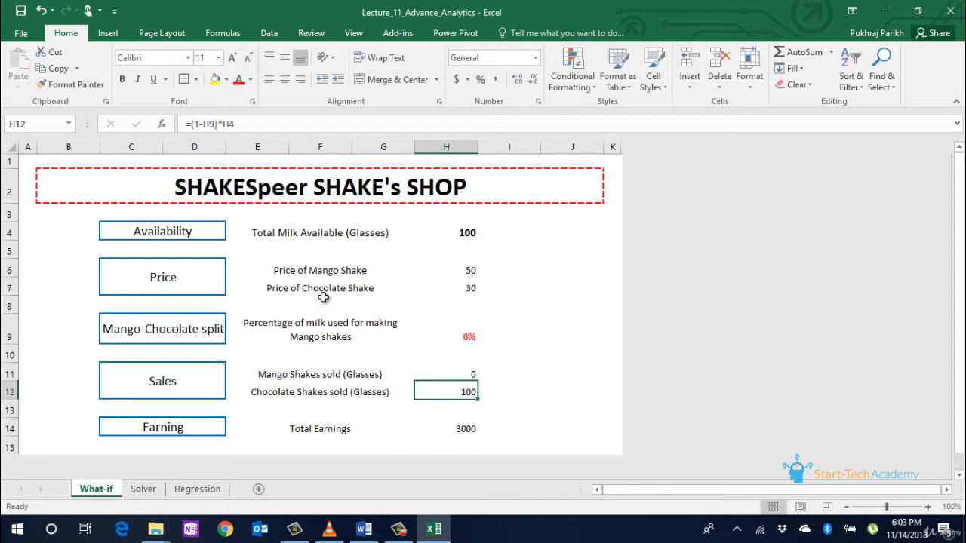
left_click(220, 124)
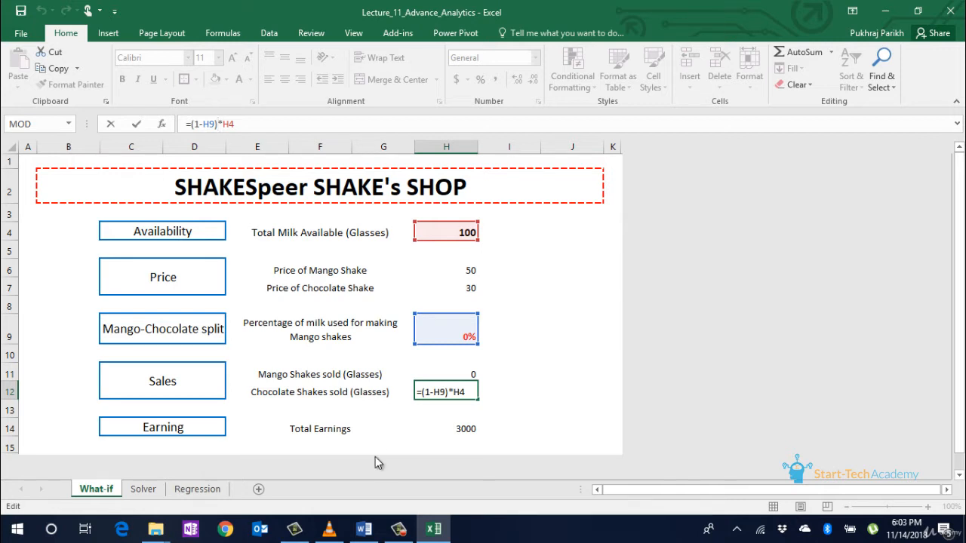
key("ctrl+Return")
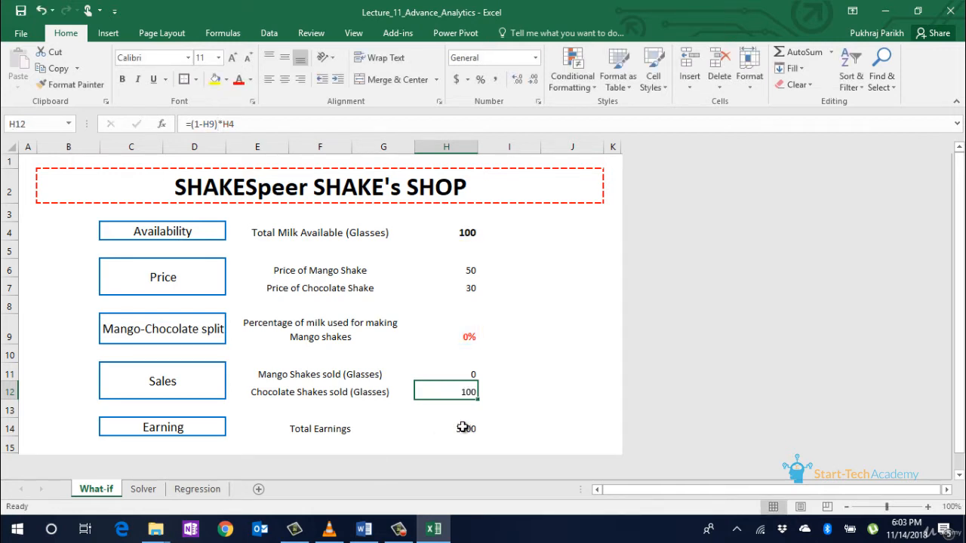
left_click(462, 428)
left_click(219, 125)
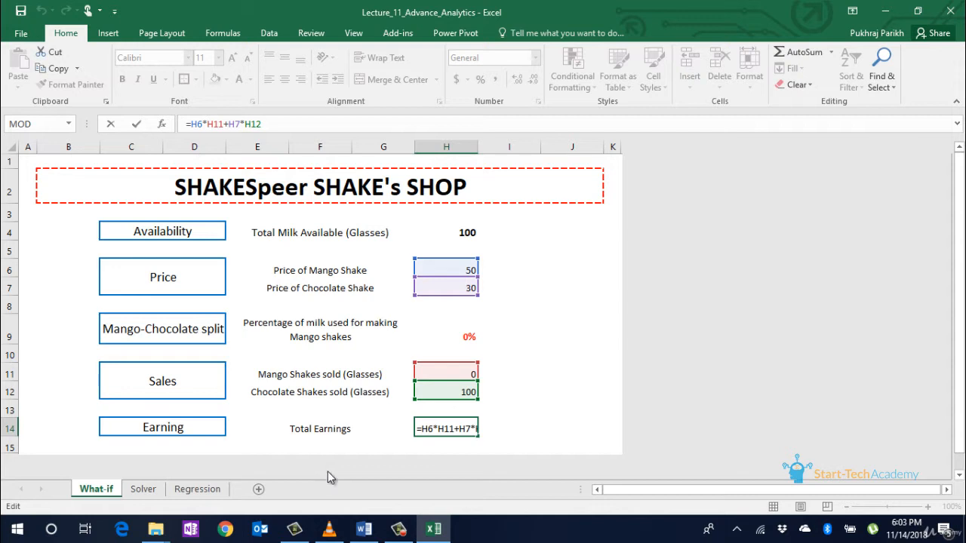
key("ctrl+Return")
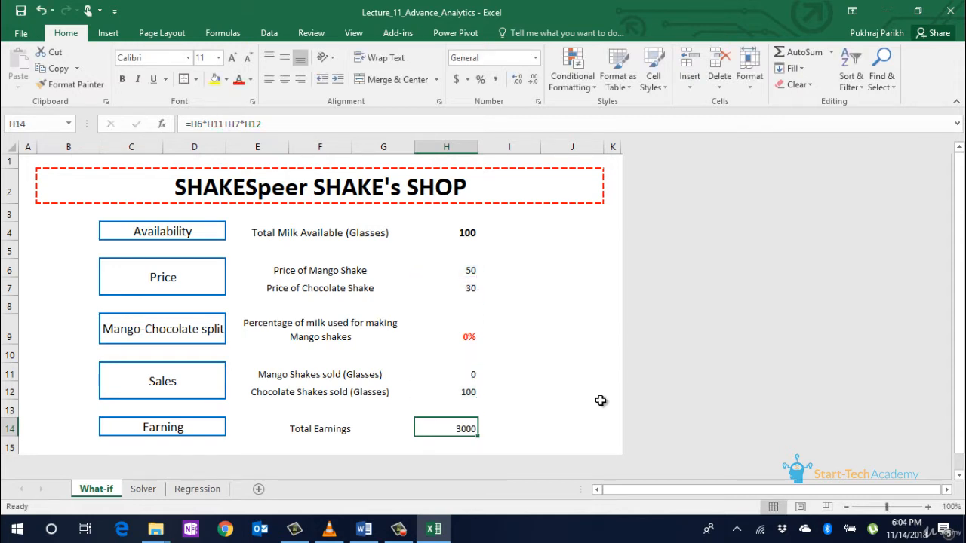
Step: Set the mango milk share in H9 to .2, giving 20 and 80 glasses and 3400 earnings
left_click(467, 336)
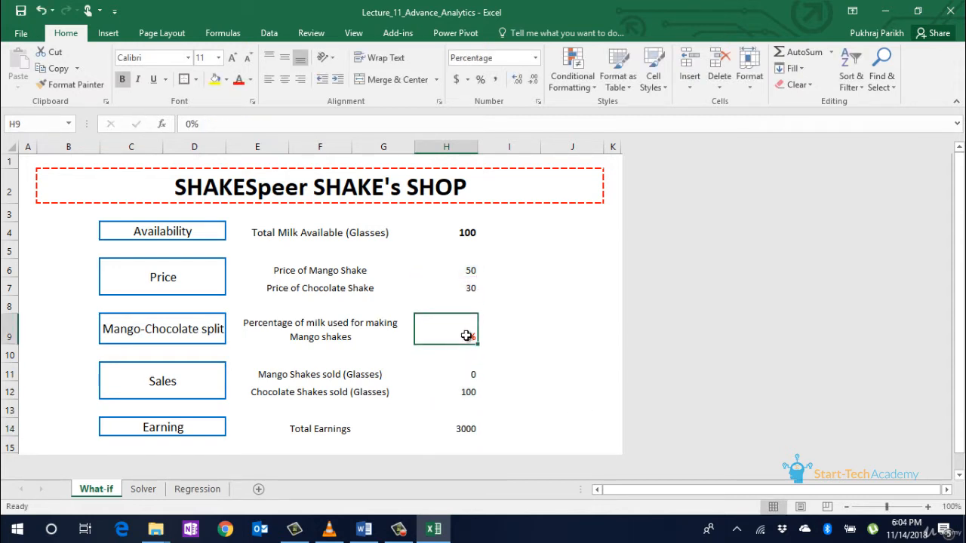
type(".2")
key("Return")
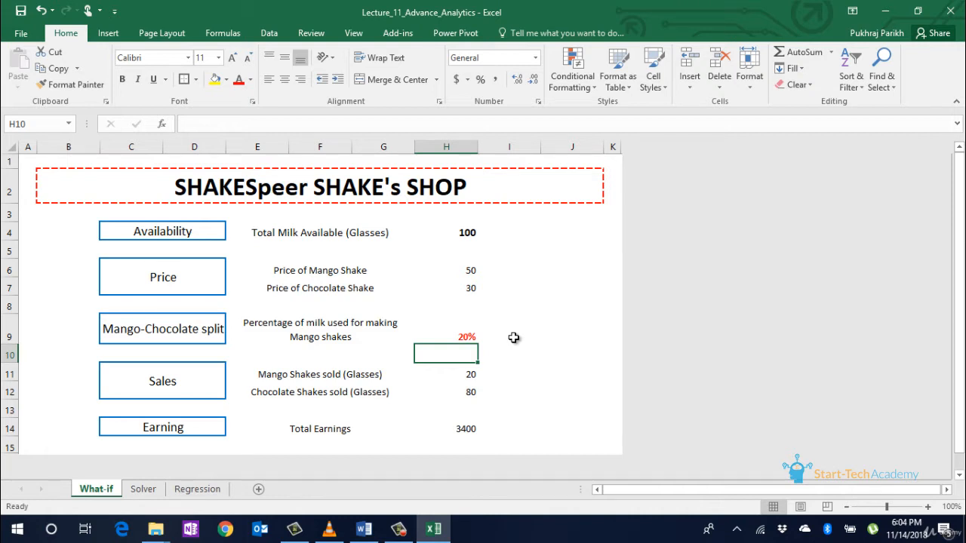
left_click(269, 34)
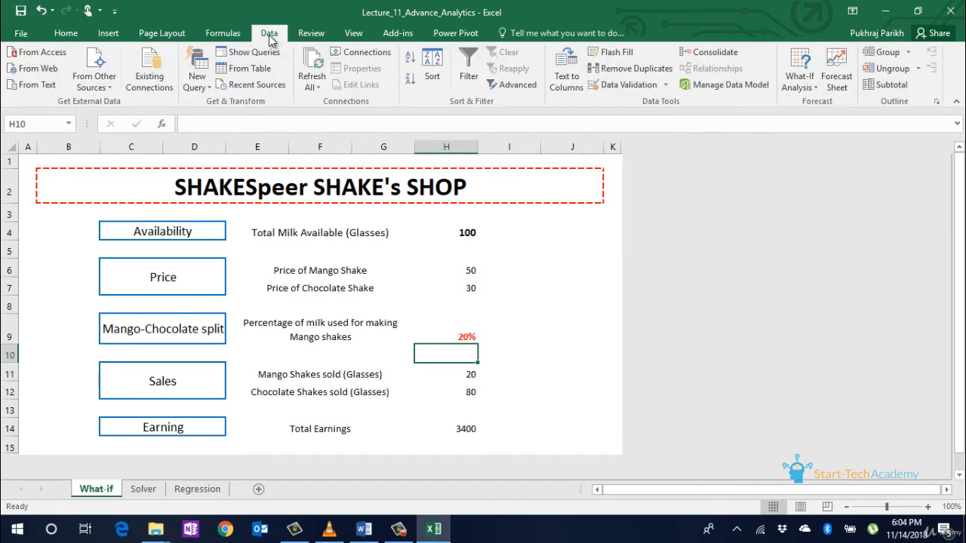
Step: Start Goal Seek with total earnings H14 targeted to reach 4500
left_click(794, 78)
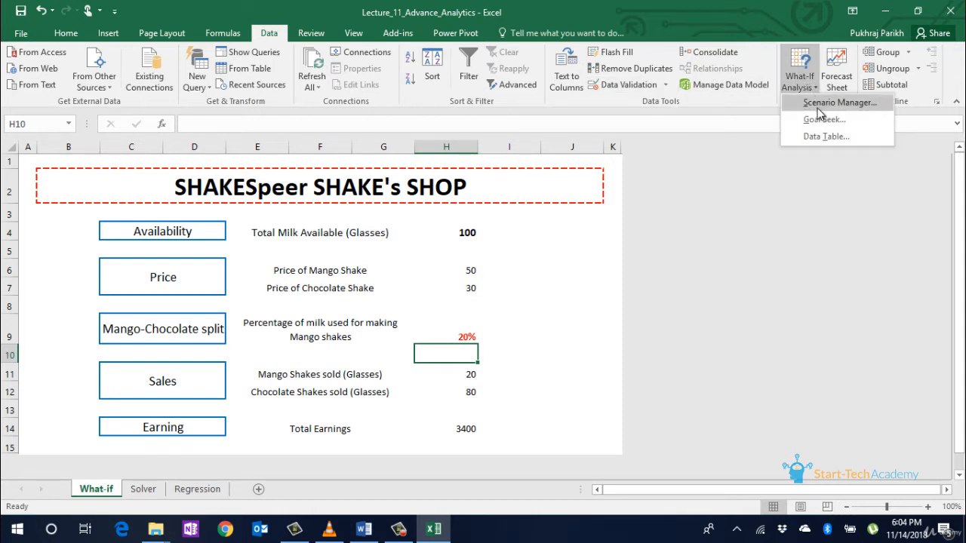
left_click(822, 120)
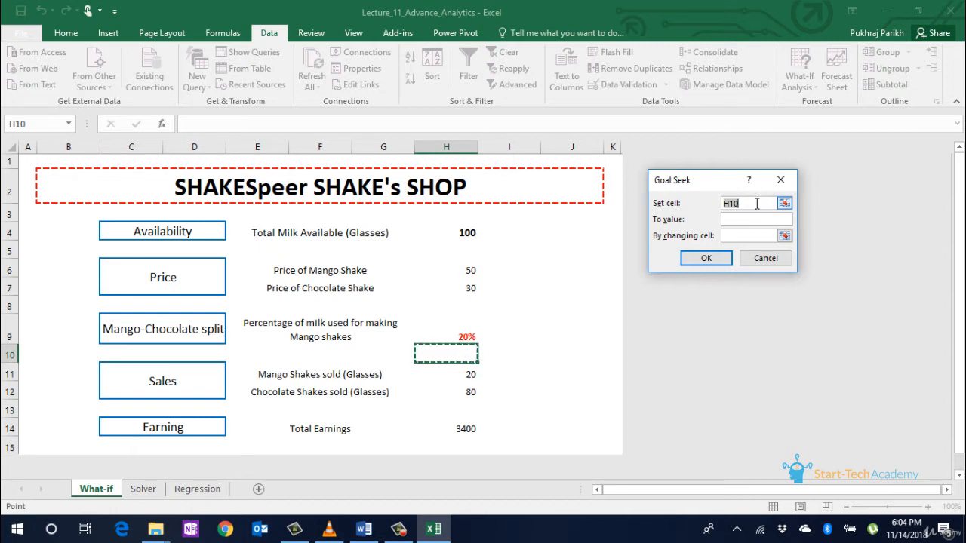
left_click(785, 204)
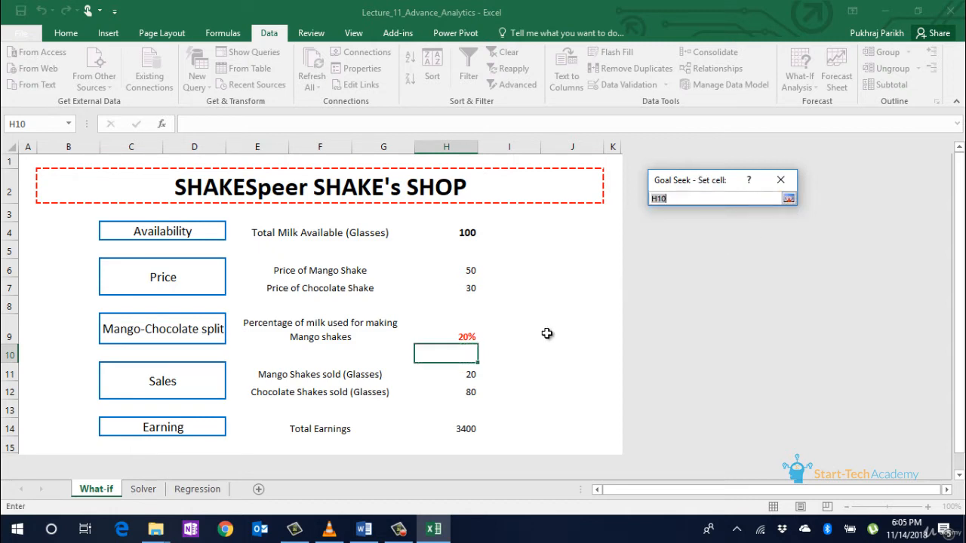
left_click(471, 426)
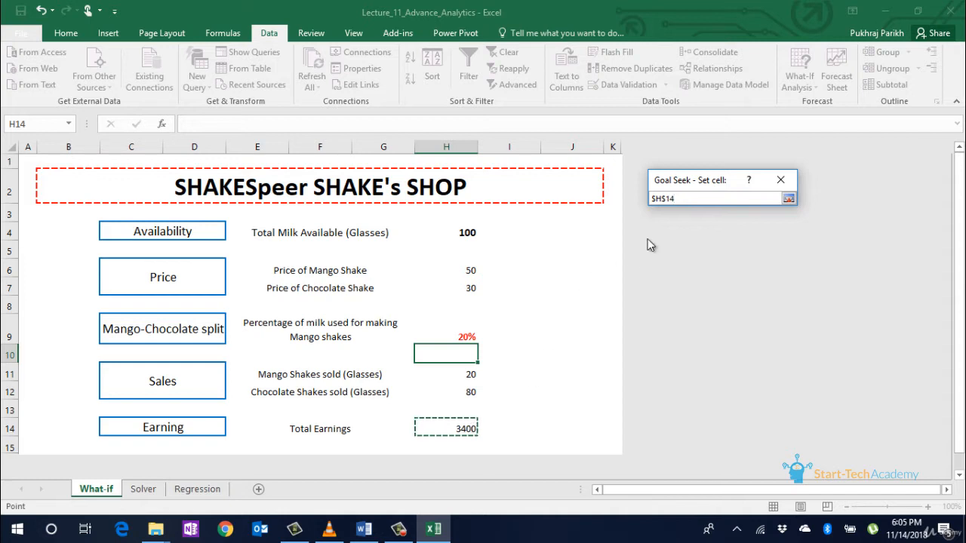
left_click(789, 197)
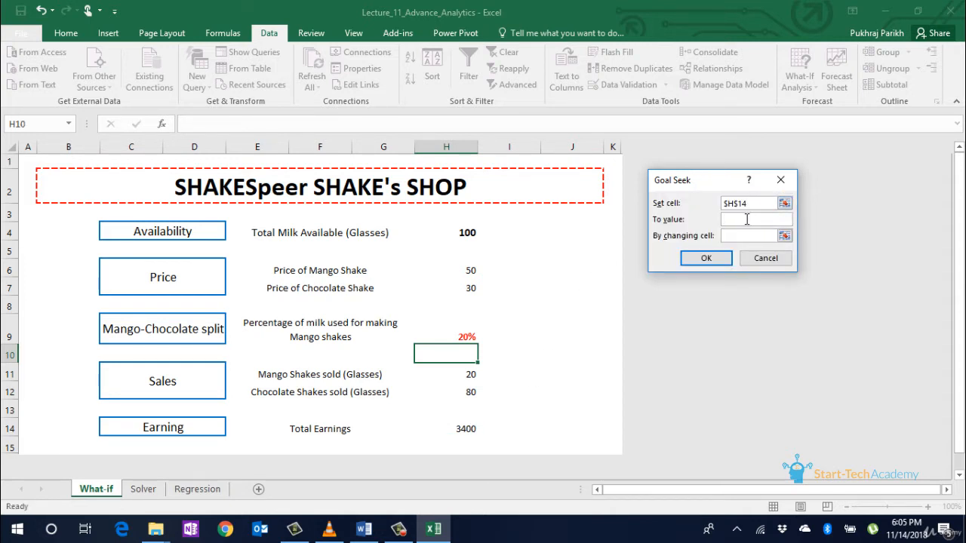
left_click(746, 218)
type("4500")
Step: Solve by varying mango milk share H9, accepting the 75% result with 4500 earnings
left_click(753, 237)
left_click(784, 237)
left_click(458, 336)
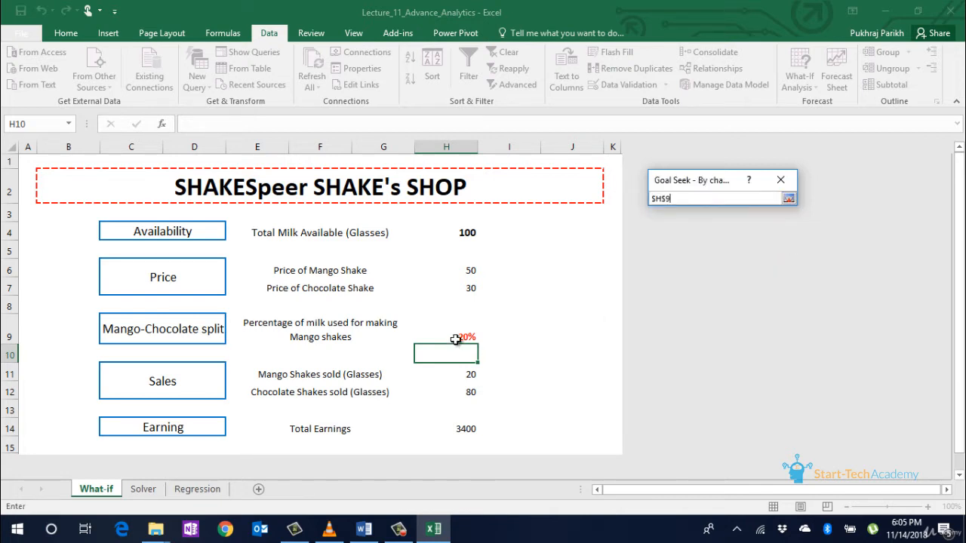
left_click(785, 198)
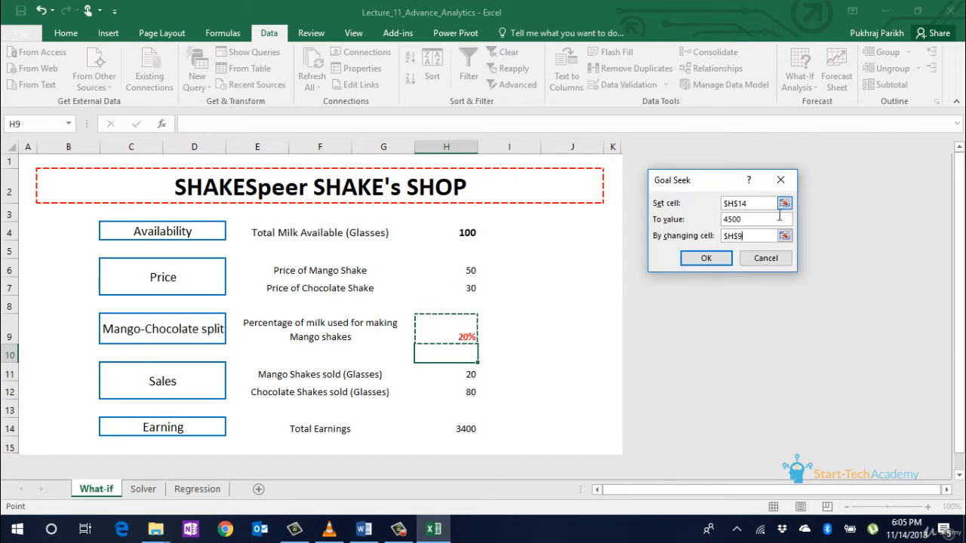
left_click(705, 260)
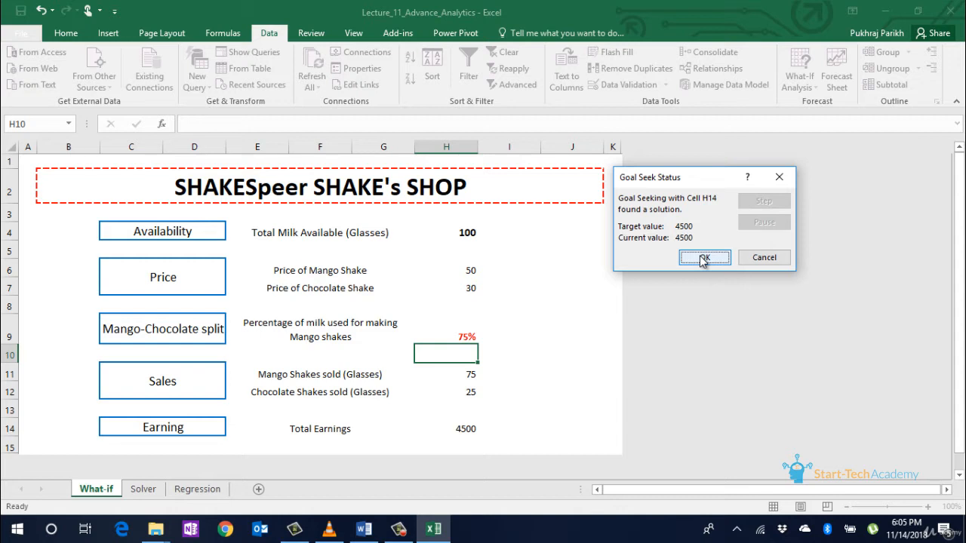
left_click(703, 258)
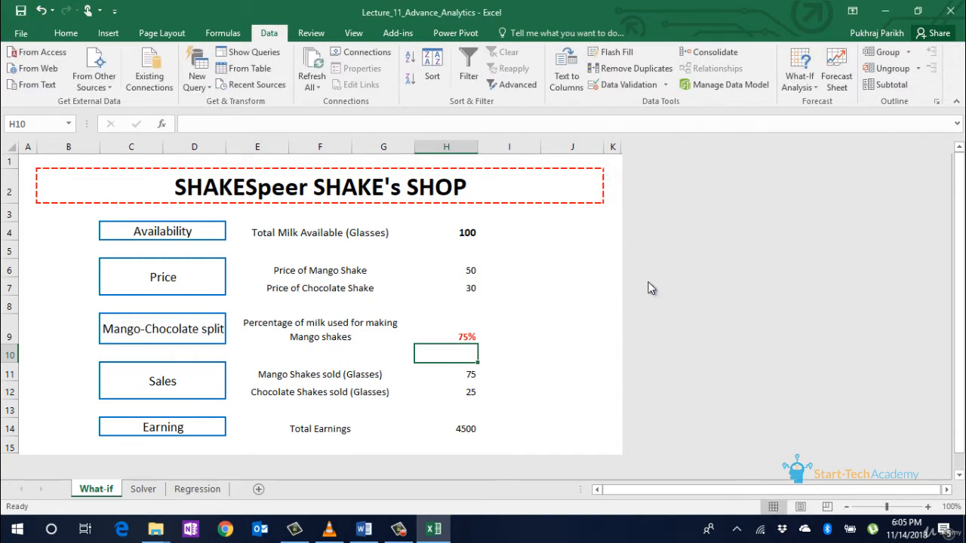
left_click(469, 427)
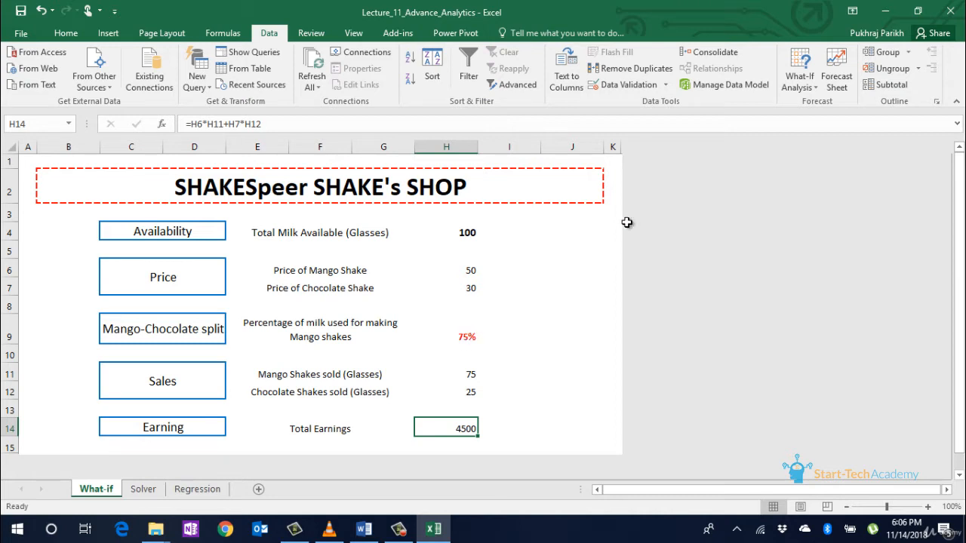
Step: Add a '10 percent' scenario with changing cell H9 set to 0.1
left_click(804, 89)
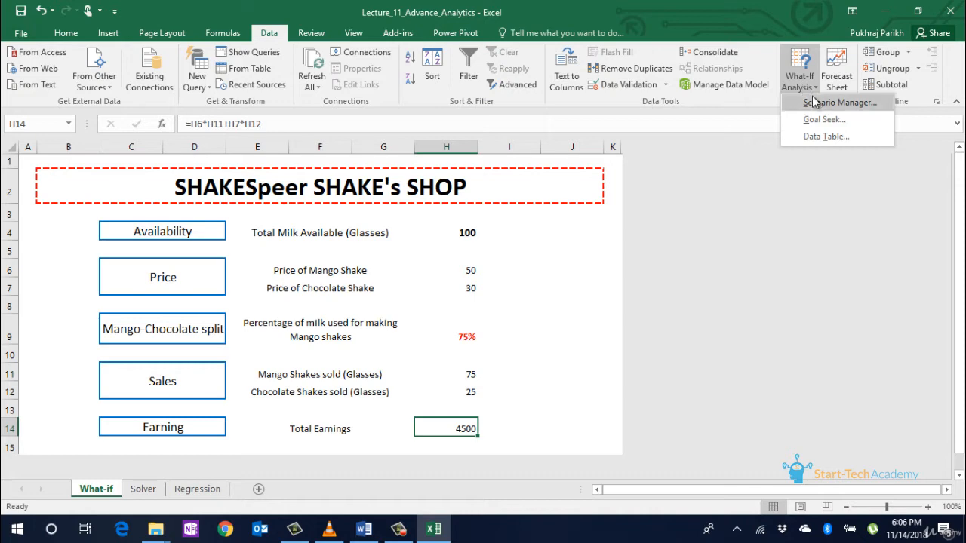
left_click(815, 101)
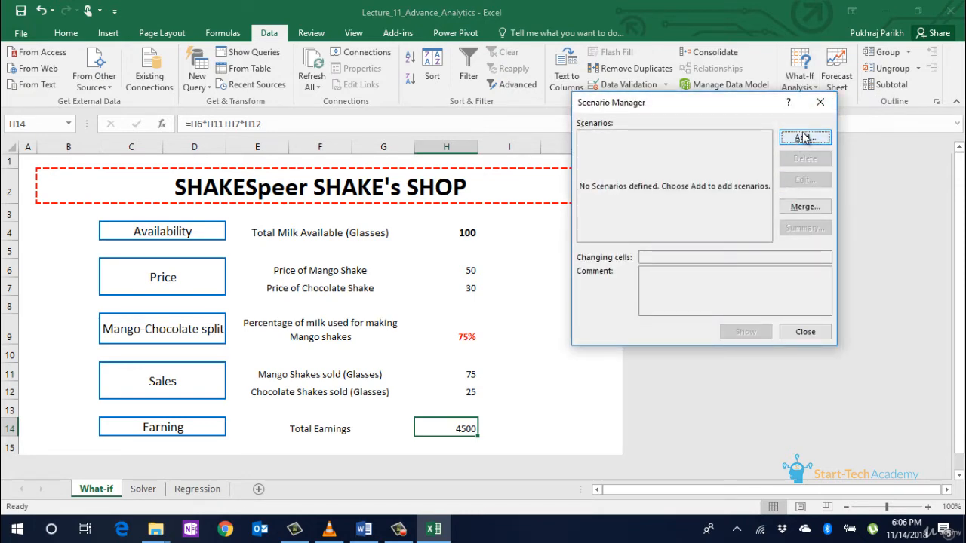
left_click(804, 138)
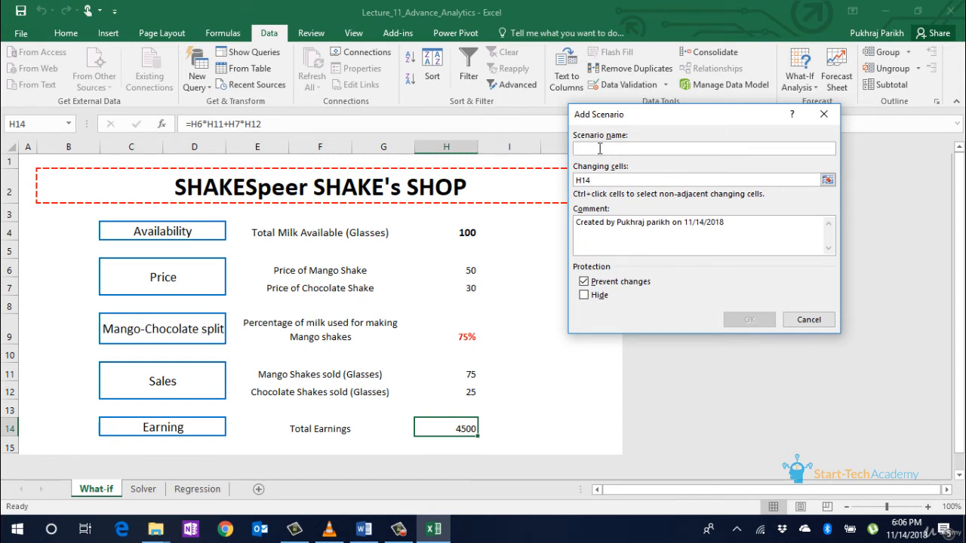
type("10")
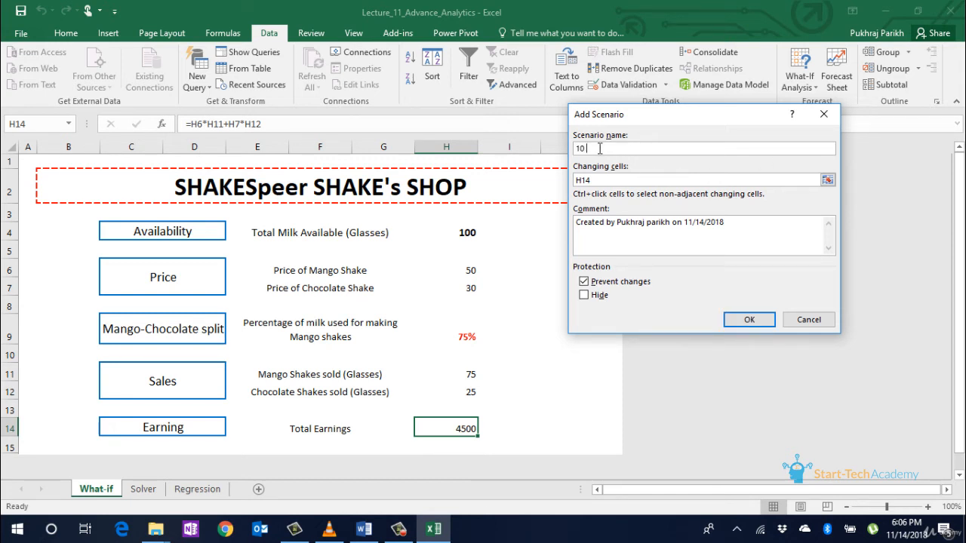
type(" percent")
key("Tab")
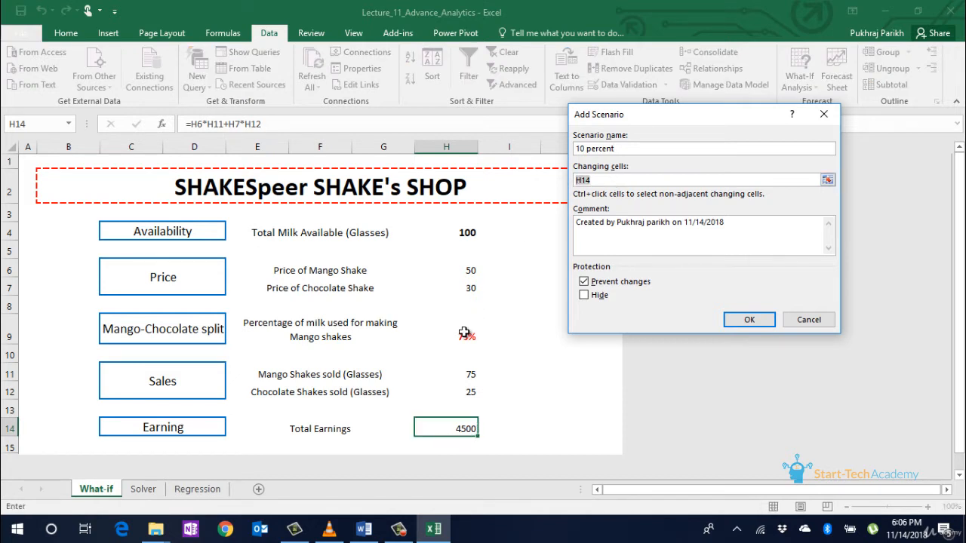
left_click(466, 335)
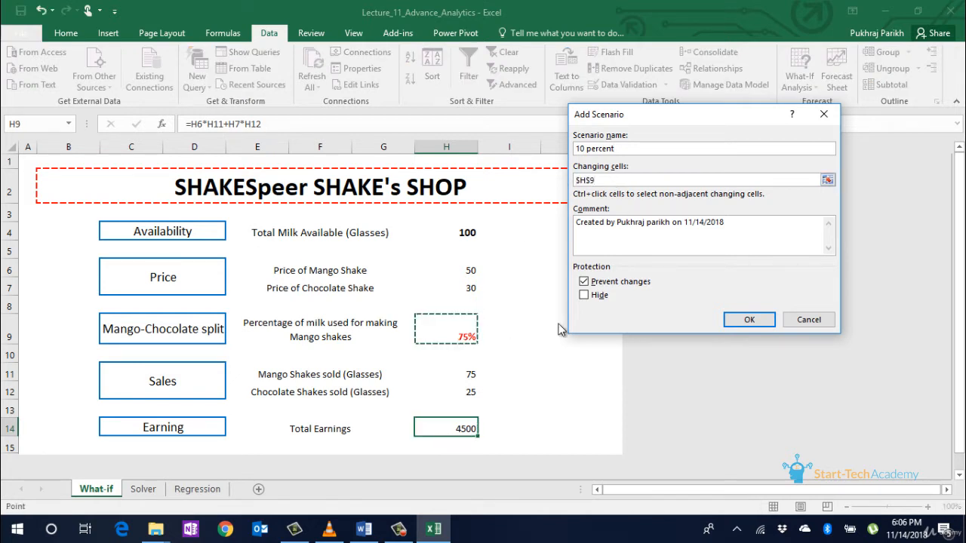
left_click(747, 319)
type("0")
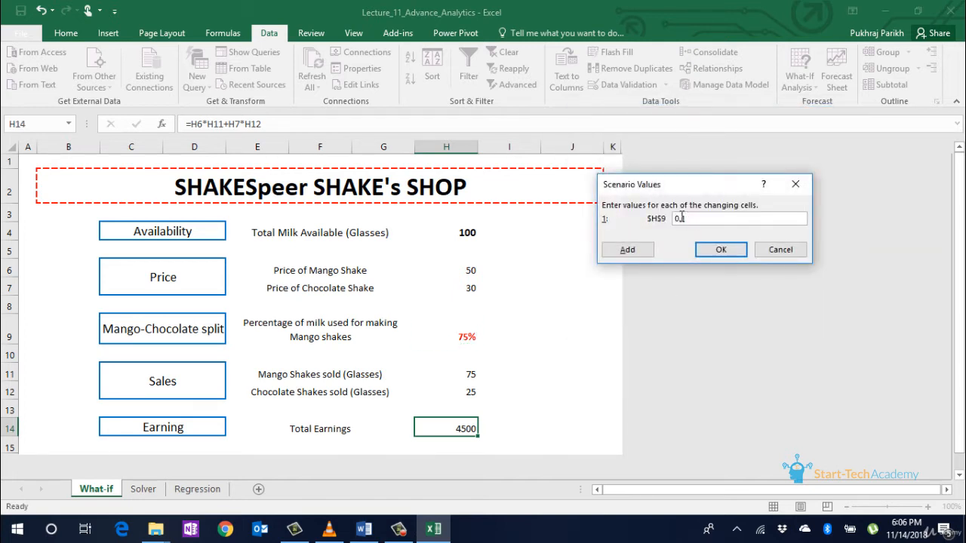
type(".1")
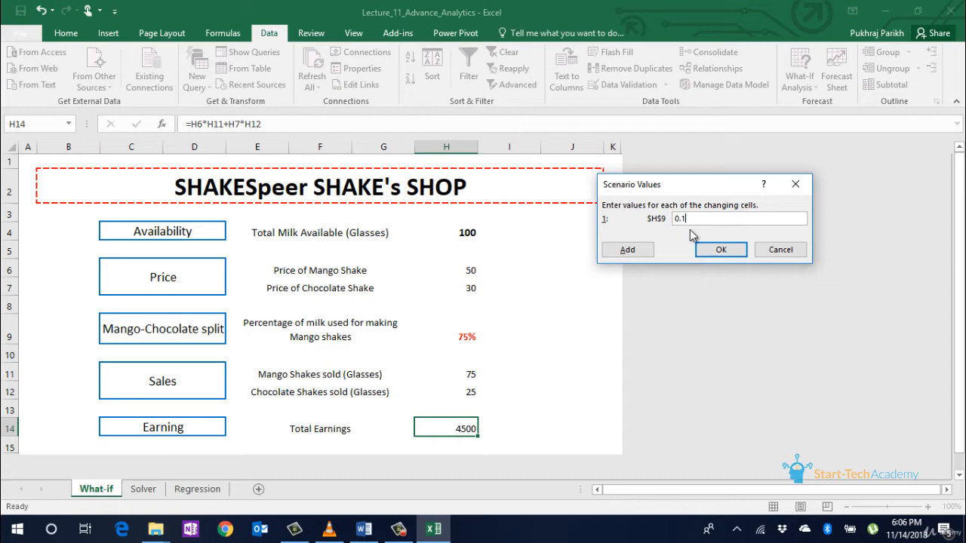
left_click(720, 254)
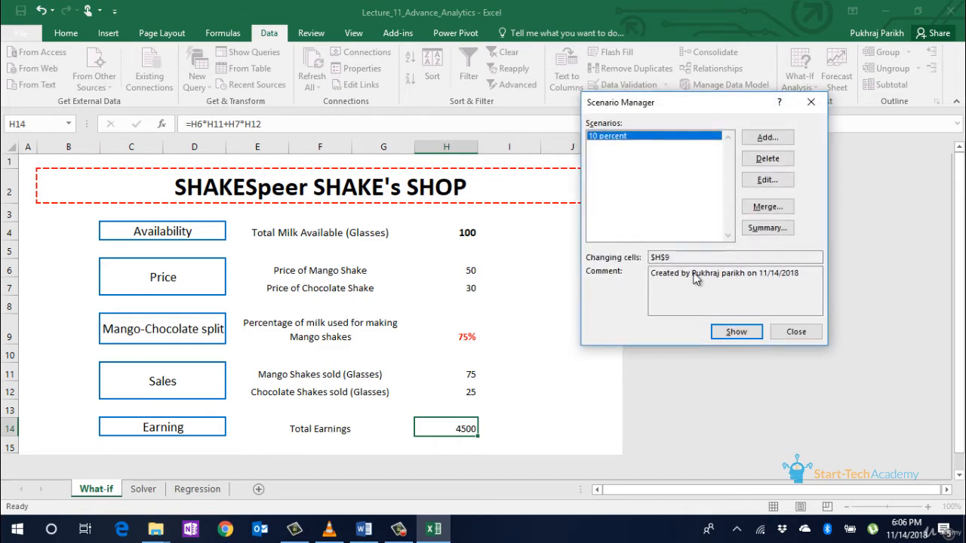
Step: Add the 30 percent scenario (H9 = 0.3) and the 50 percent scenario
left_click(763, 141)
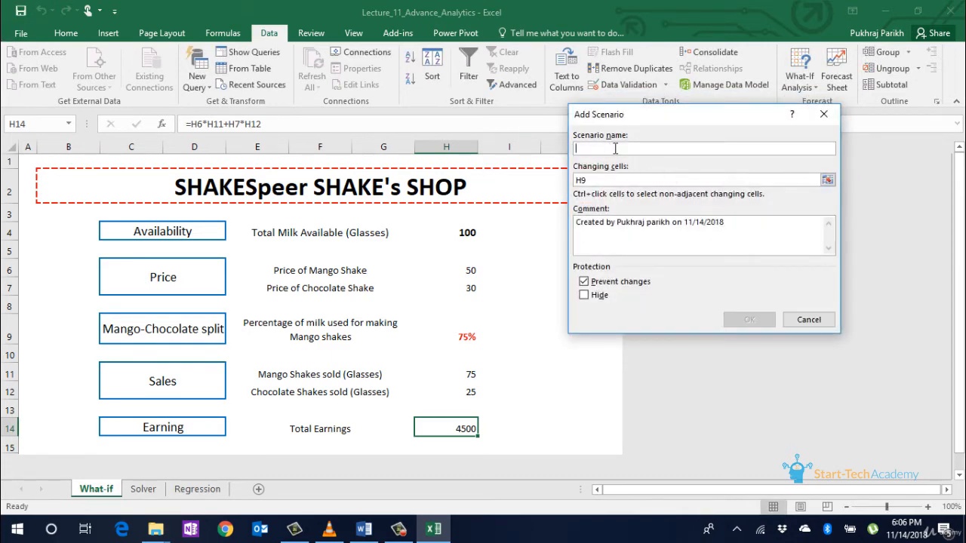
type("30 percent")
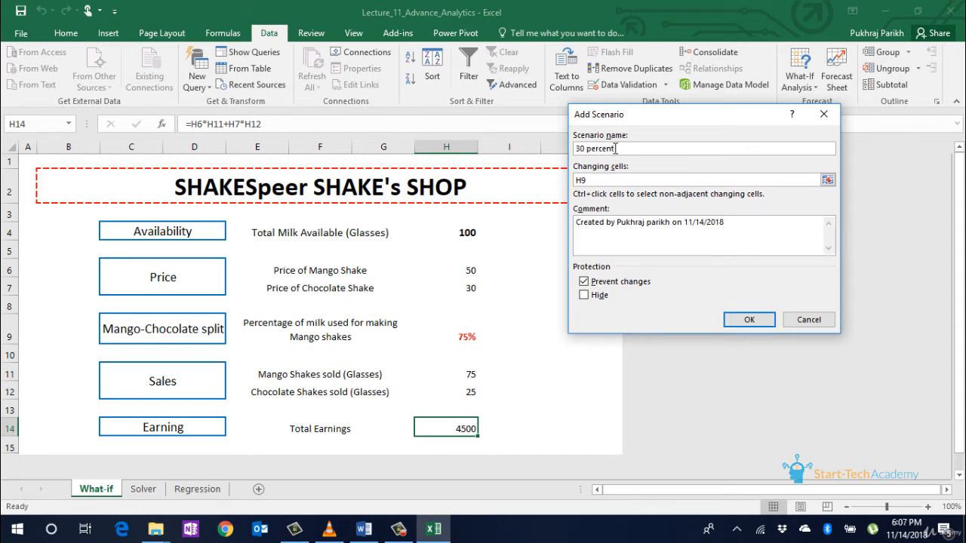
left_click(730, 319)
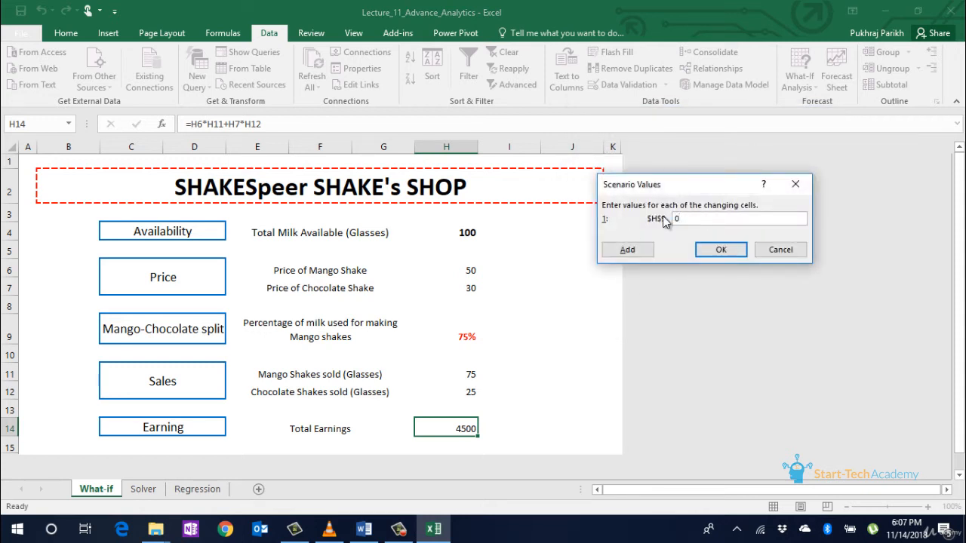
key("Return")
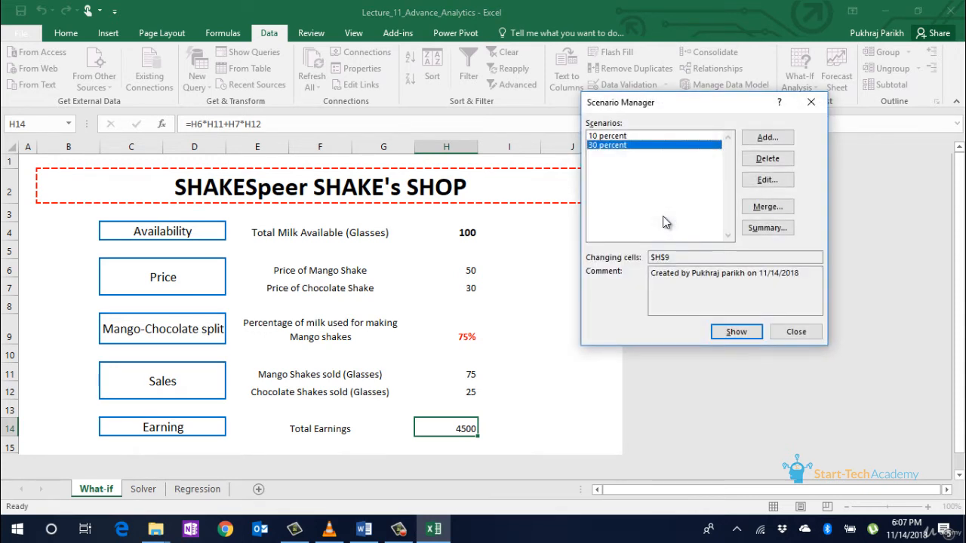
left_click(765, 137)
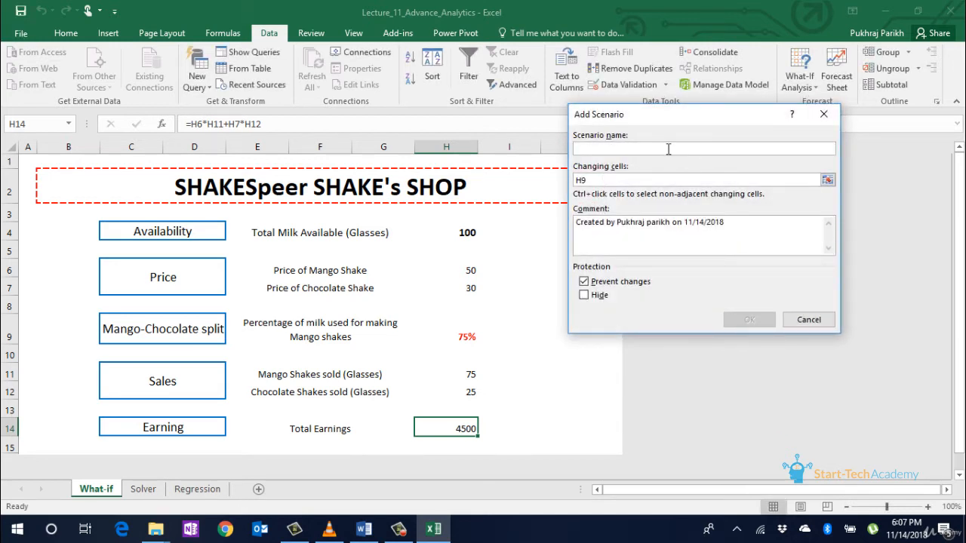
type("50 percent")
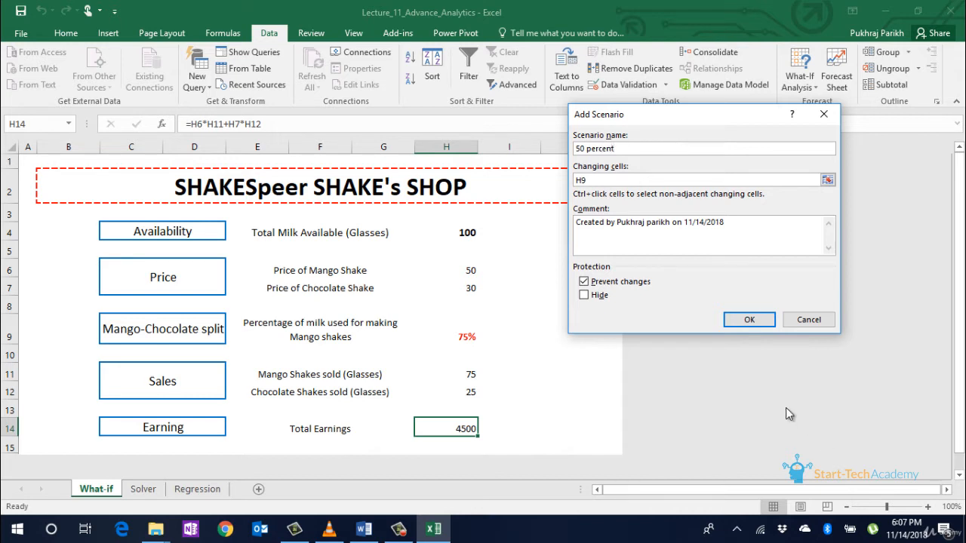
left_click(749, 319)
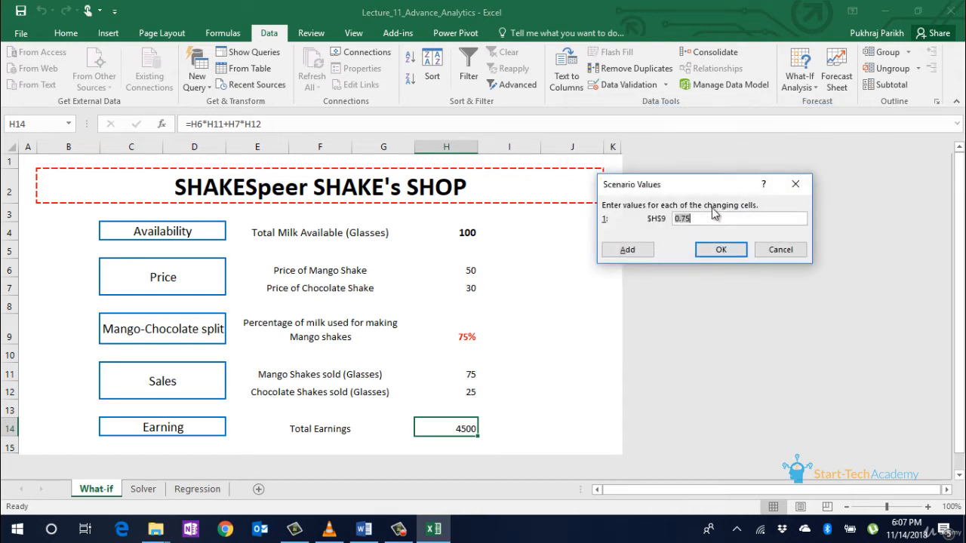
type("0")
Step: Add the 70 percent scenario and the 90 percent scenario with H9 = 0.9
left_click(627, 249)
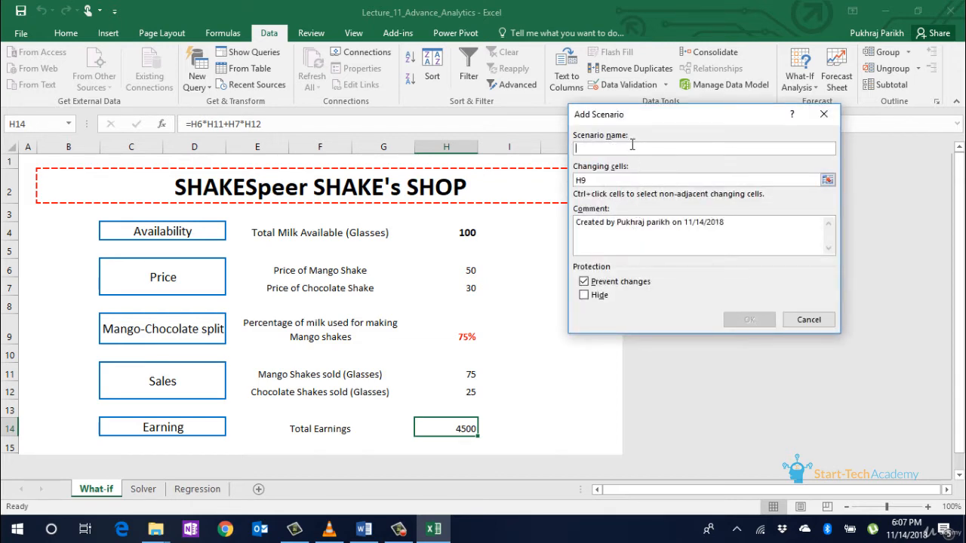
type("70 ")
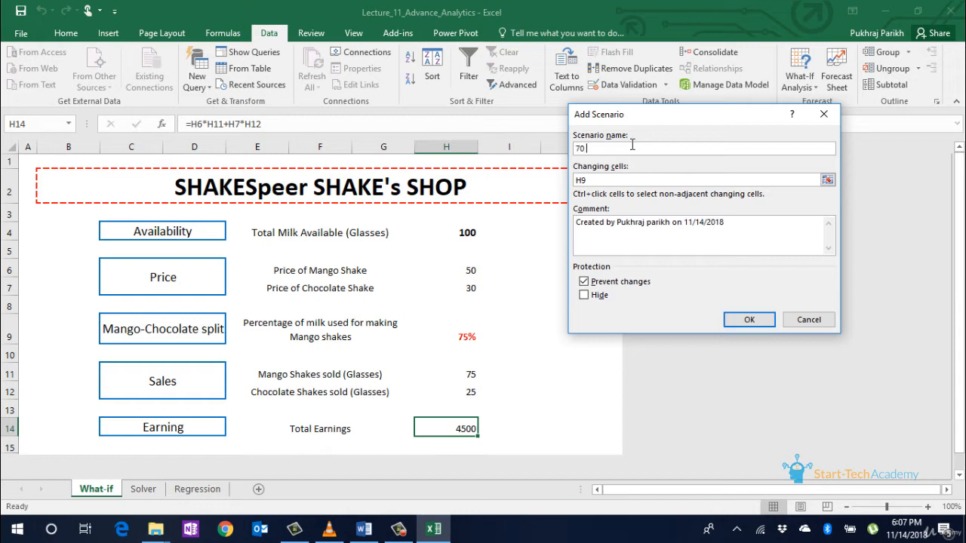
type("percent")
left_click(723, 319)
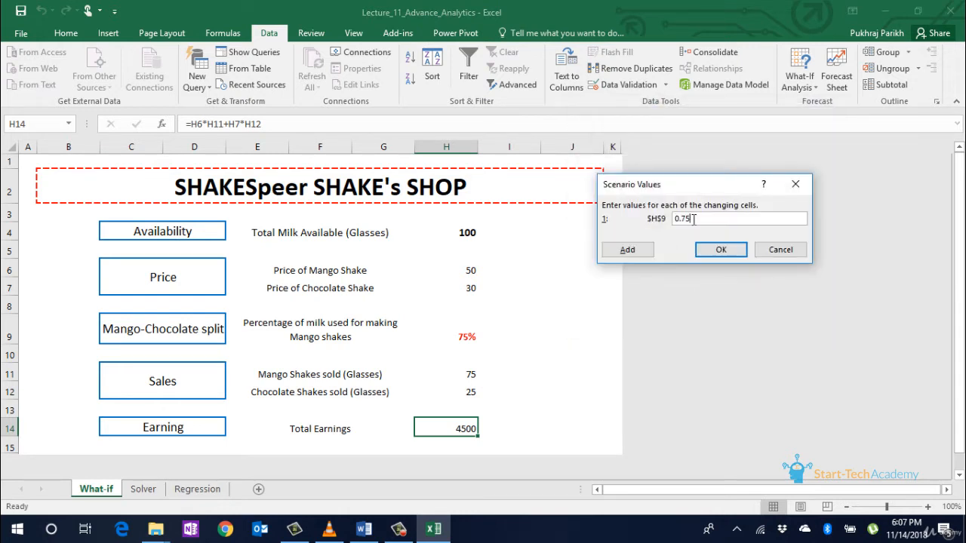
left_click(627, 249)
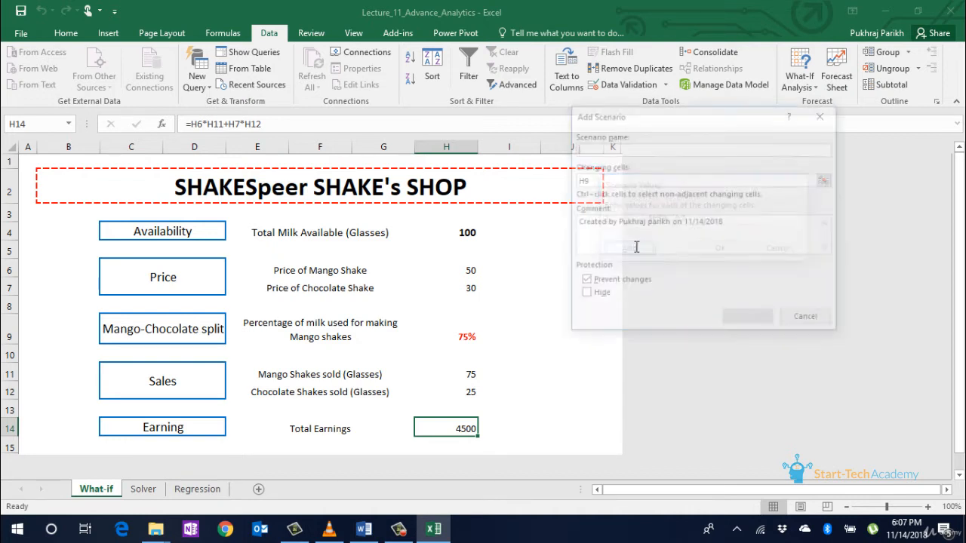
type("90 ")
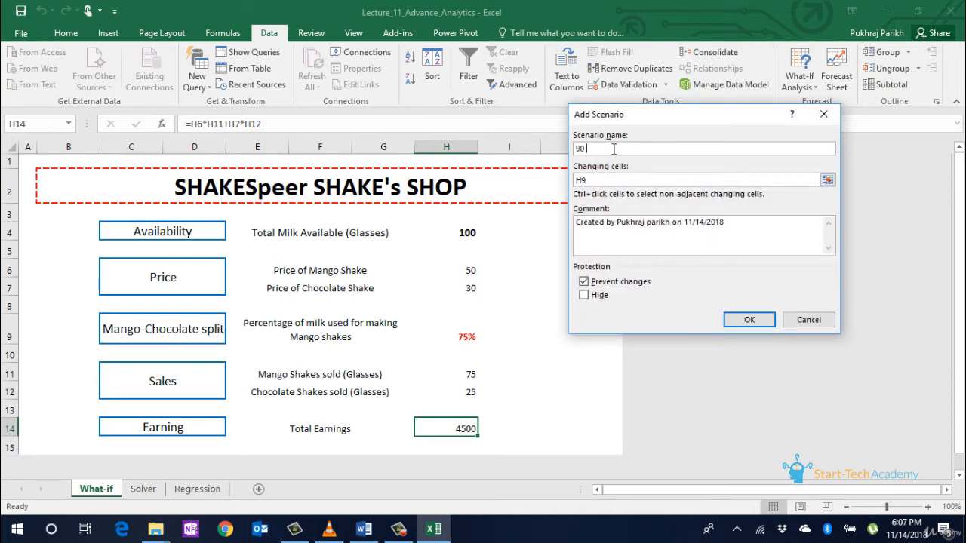
type("percent")
left_click(749, 319)
type("0.9")
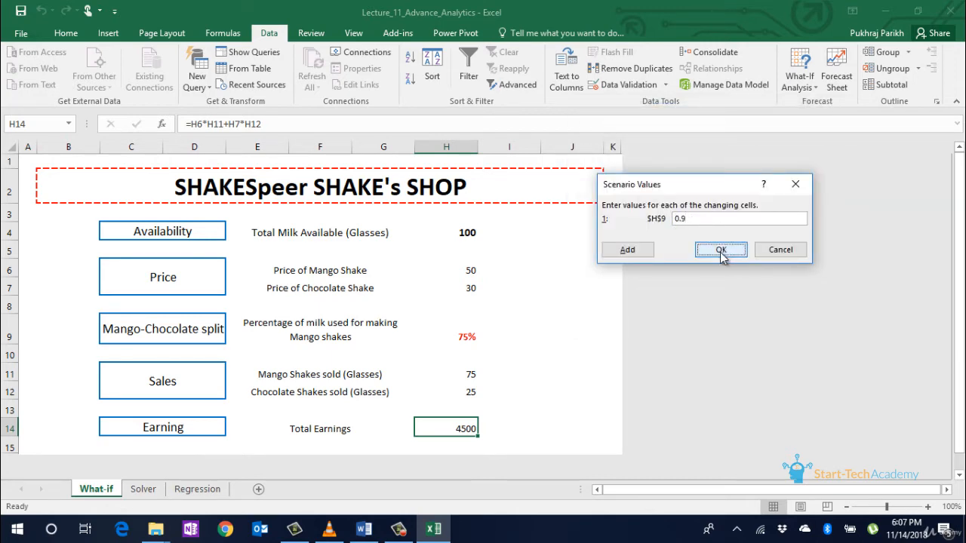
left_click(720, 251)
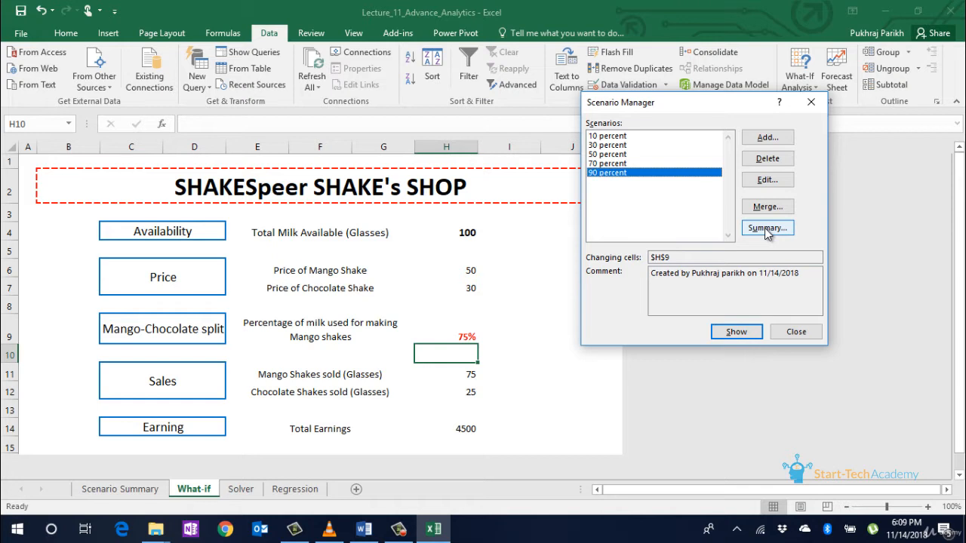
Step: Generate a scenario summary report using Total Earnings H14 as the result cell
left_click(764, 228)
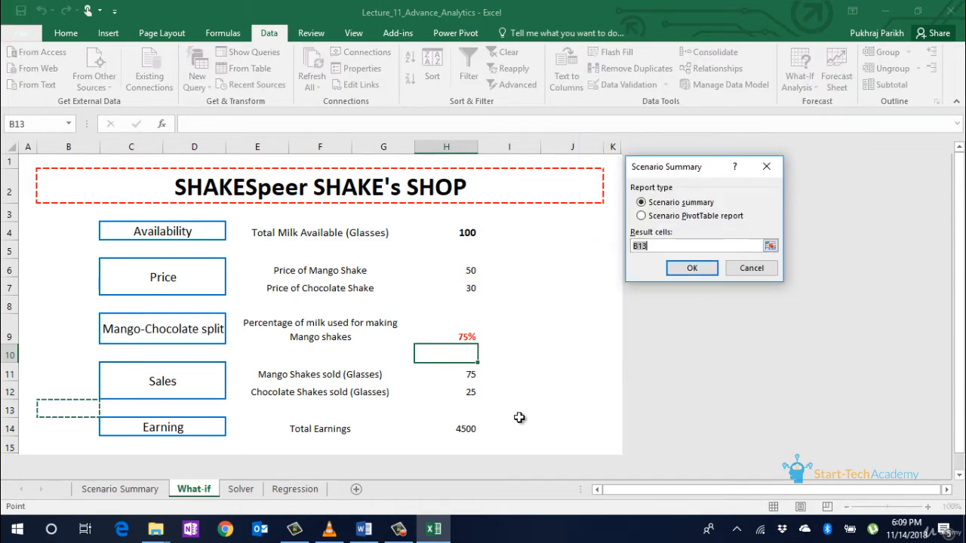
left_click(468, 430)
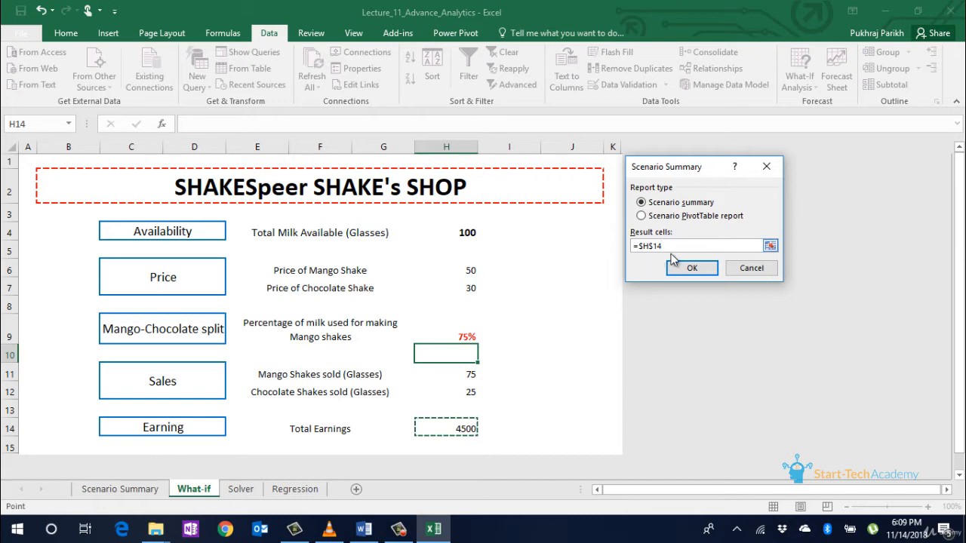
left_click(688, 271)
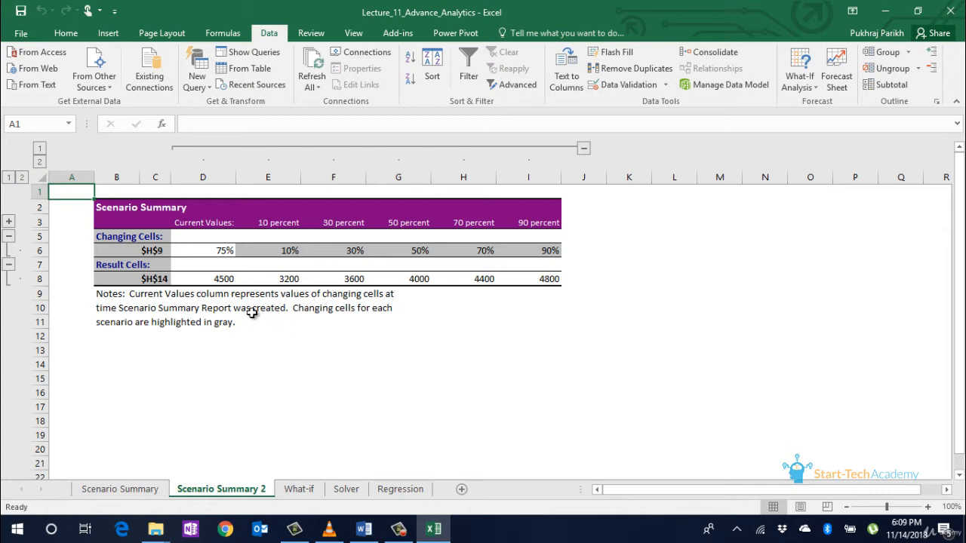
Step: Check the summary's scenario earnings: 3200, 3600, 4000, 4400 and 4800
left_click(292, 281)
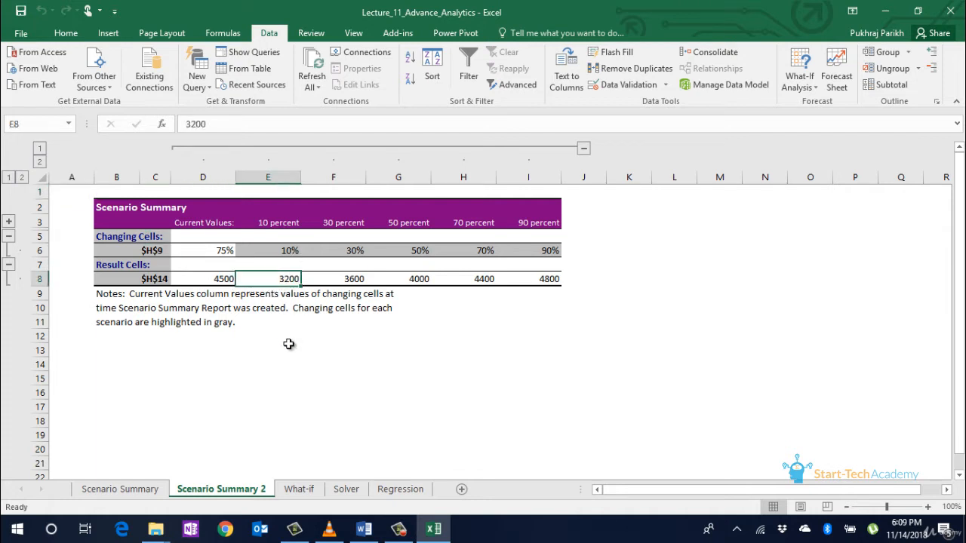
key("Right")
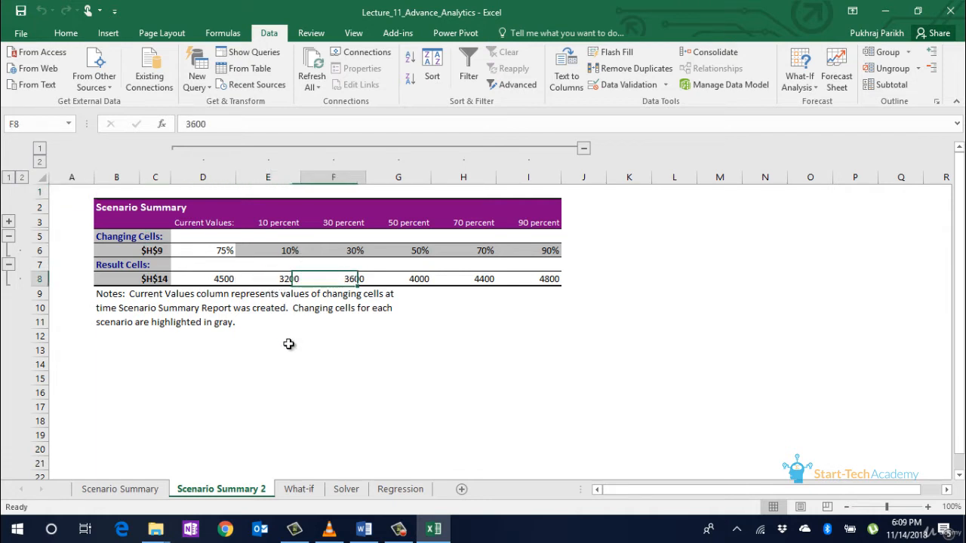
key("Right")
key("Left")
key("Right")
key("Right")
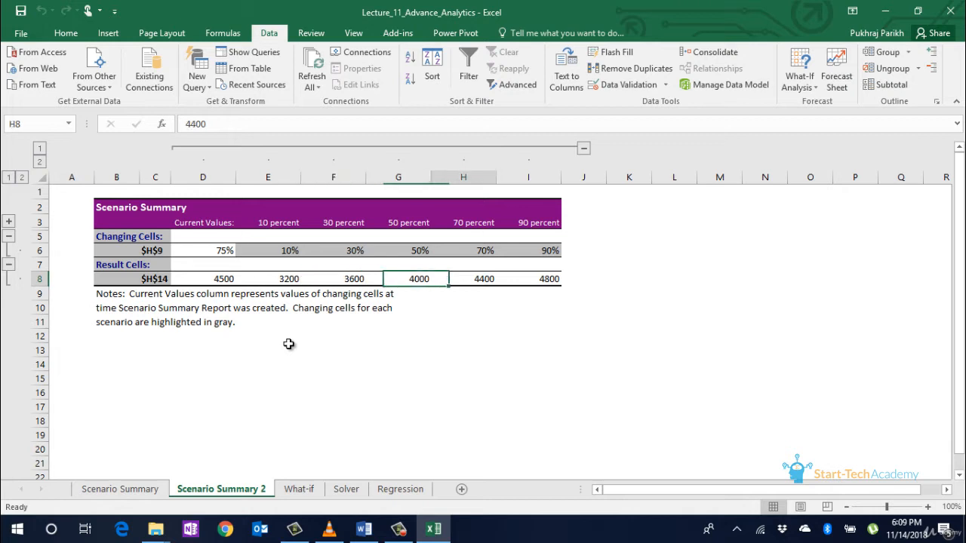
key("Right")
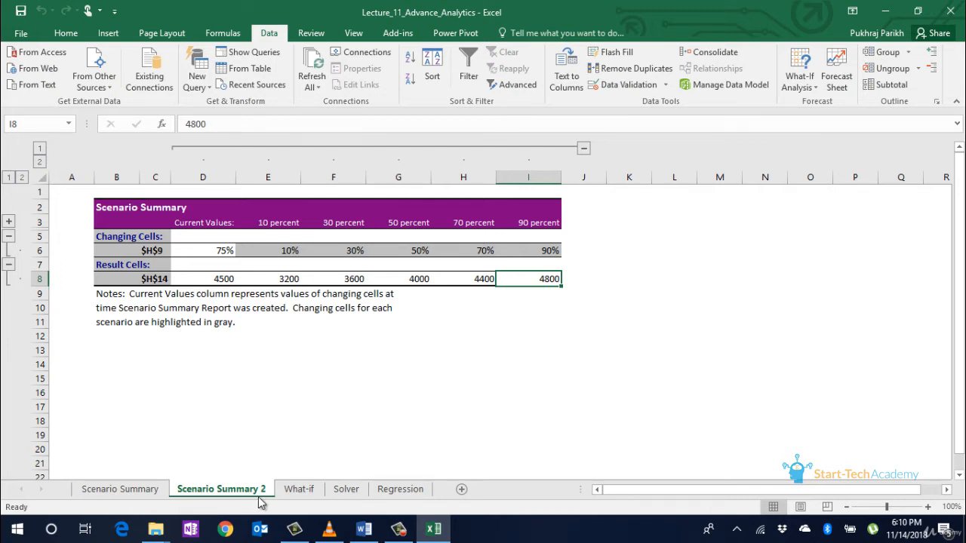
left_click(346, 489)
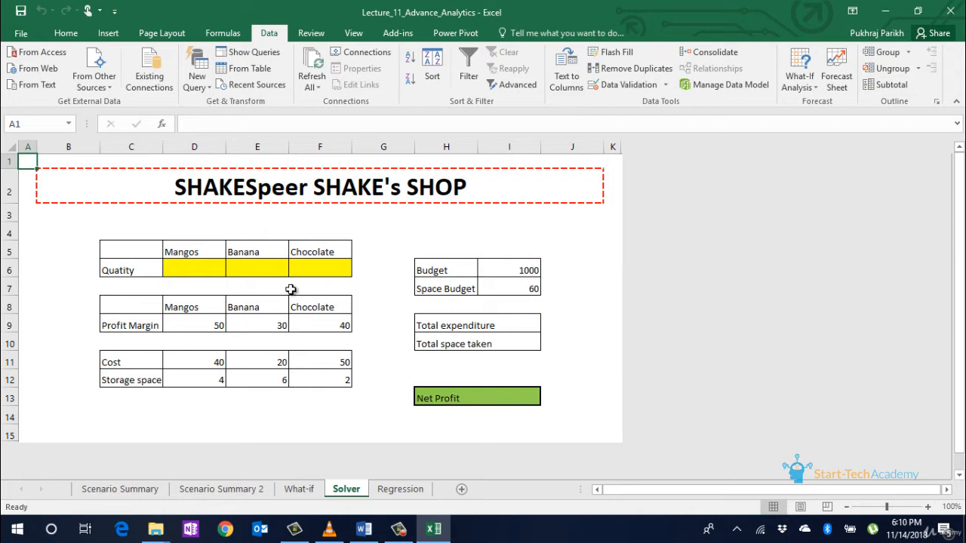
left_click_drag(188, 255, 321, 248)
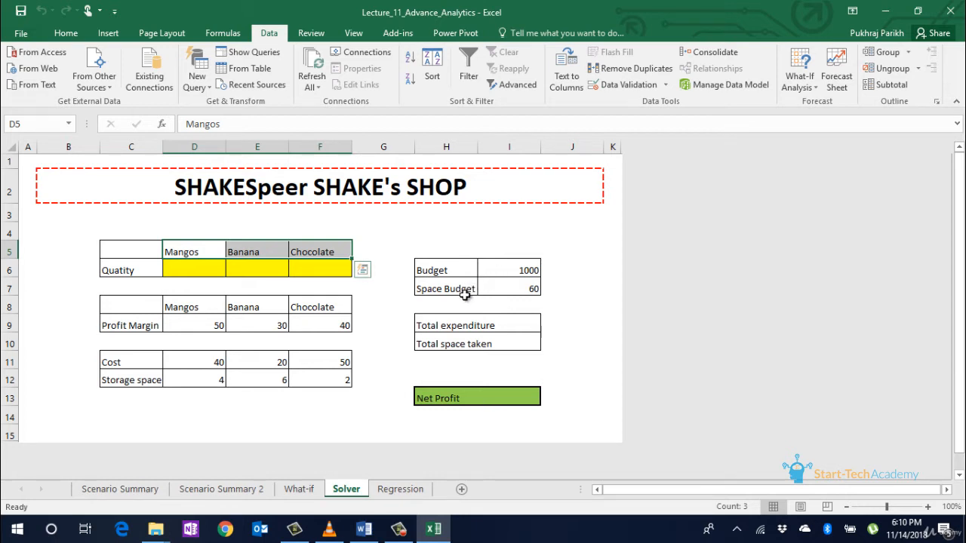
left_click(455, 273)
left_click_drag(219, 325, 306, 325)
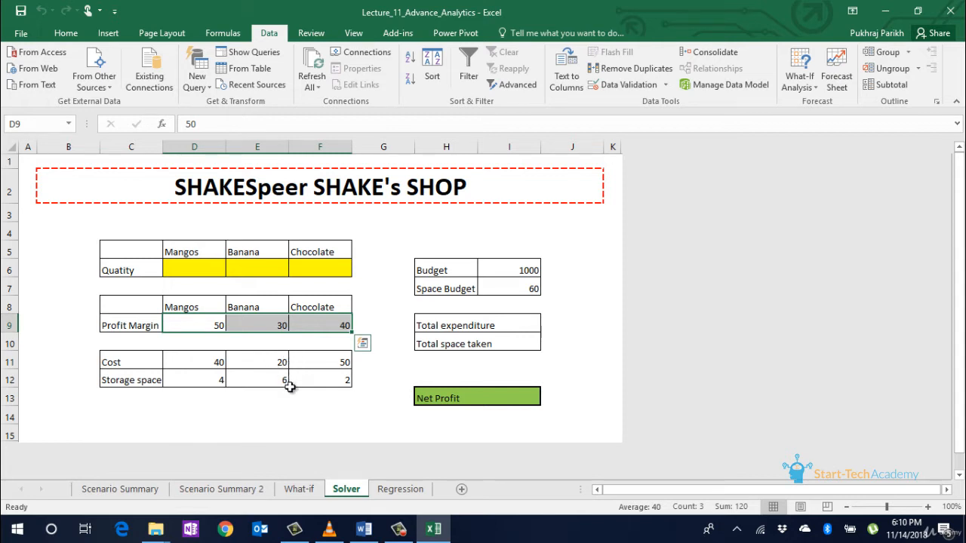
left_click(244, 392)
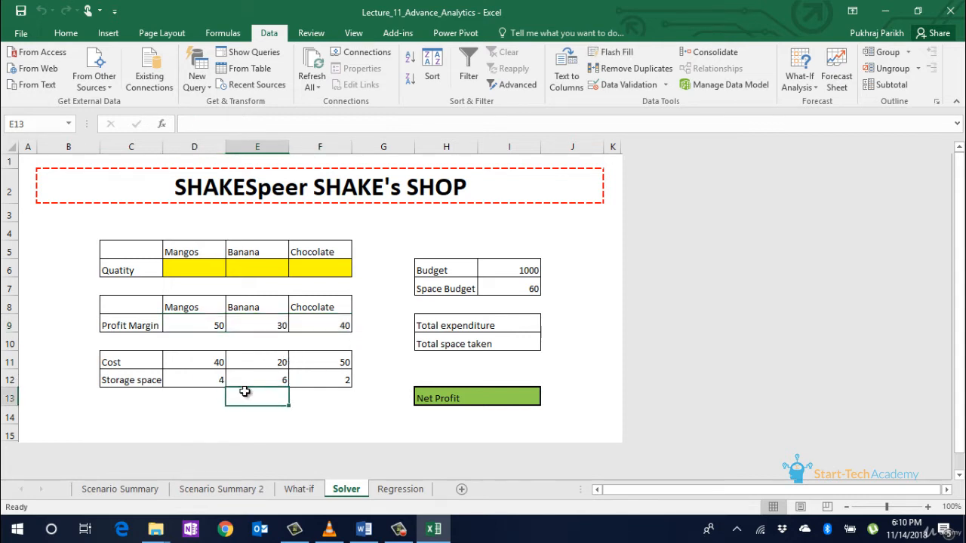
left_click(216, 367)
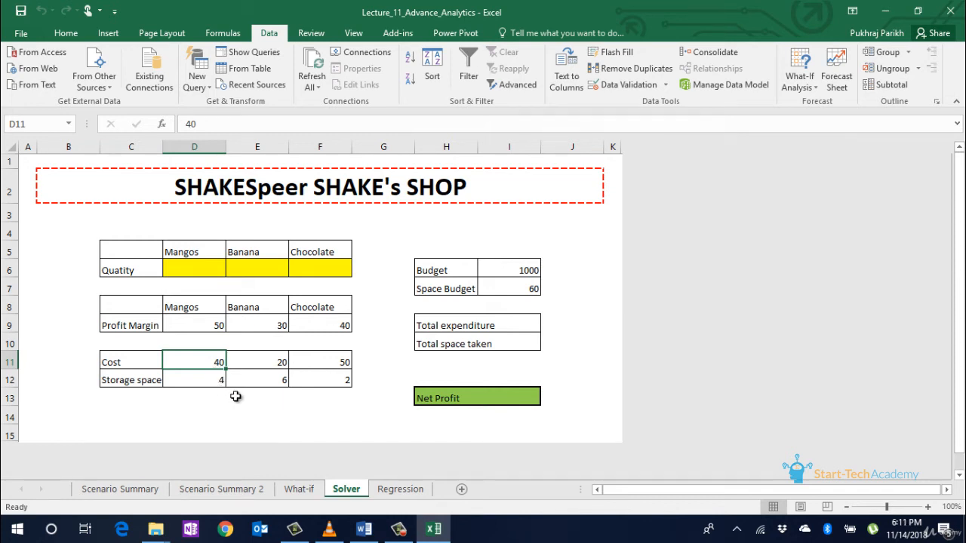
left_click(282, 360)
key("Right")
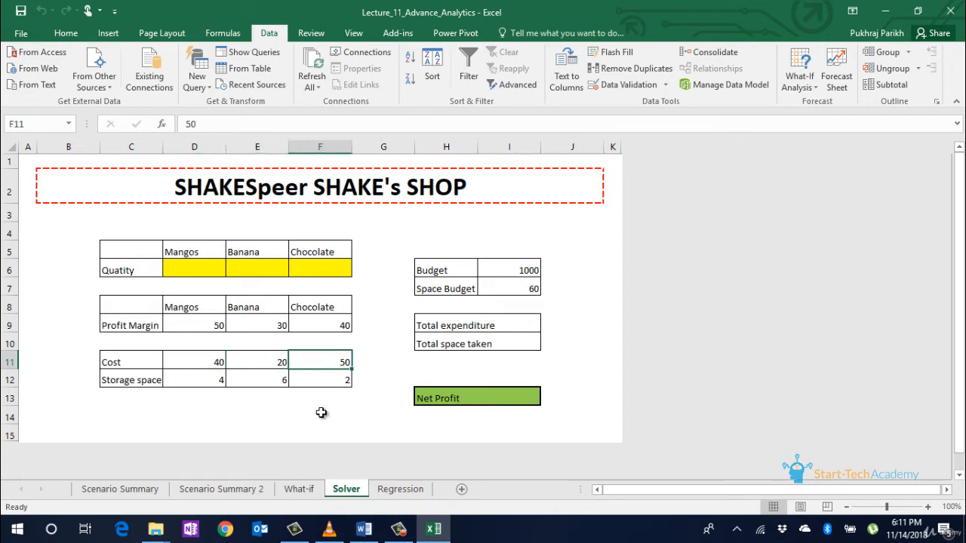
left_click(227, 385)
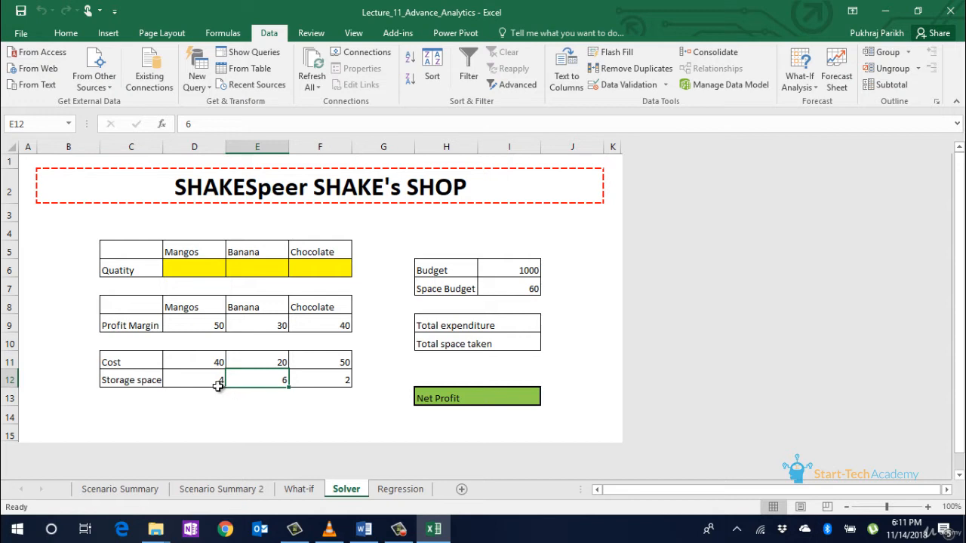
left_click(215, 386)
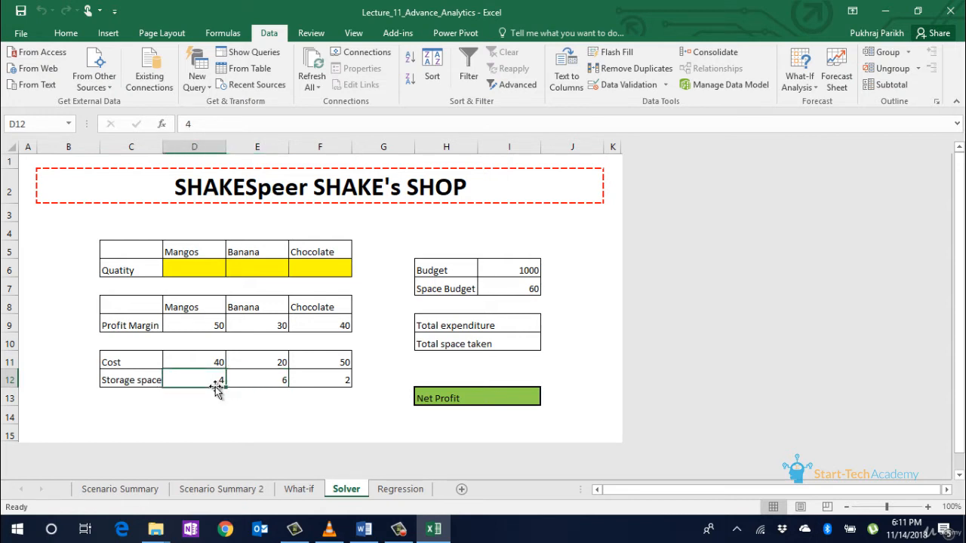
left_click(259, 388)
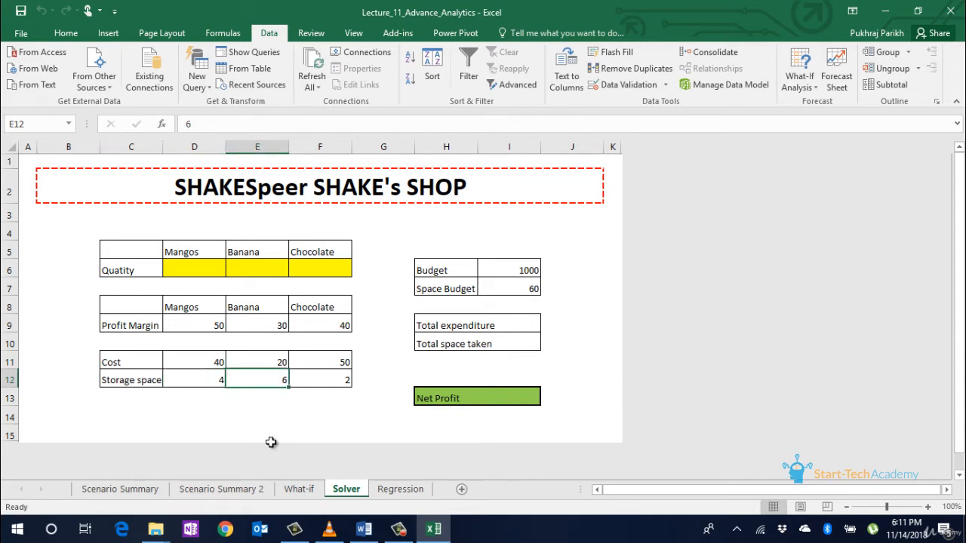
left_click(317, 397)
left_click(321, 377)
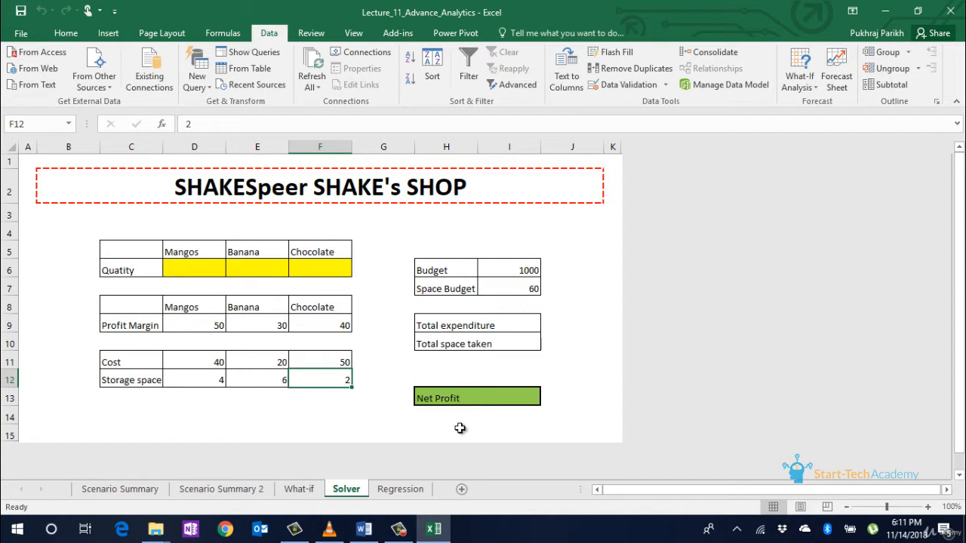
left_click(504, 325)
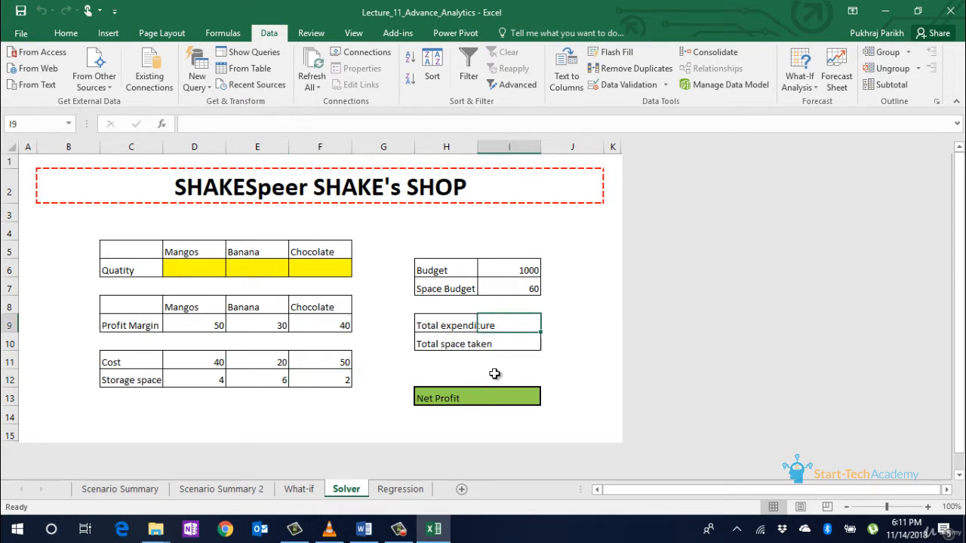
left_click(493, 274)
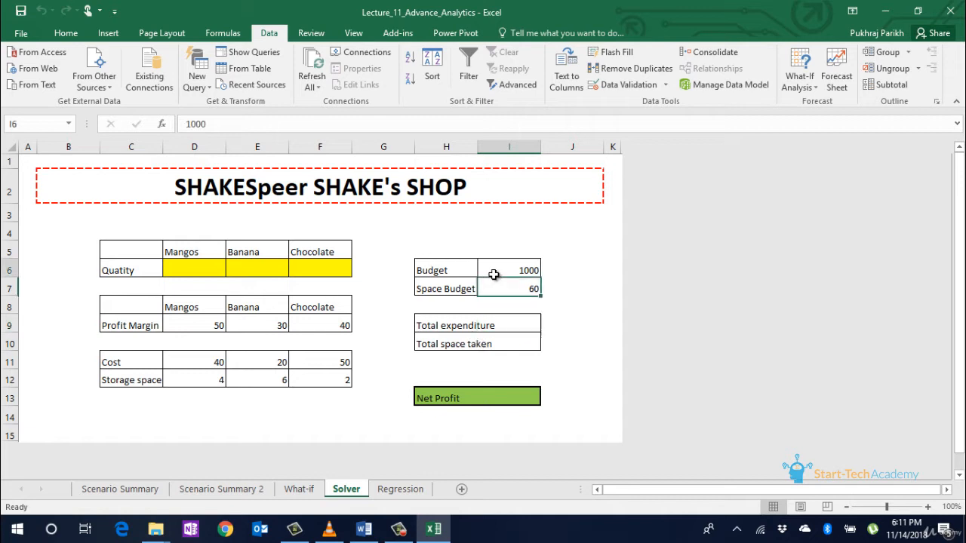
left_click(462, 349)
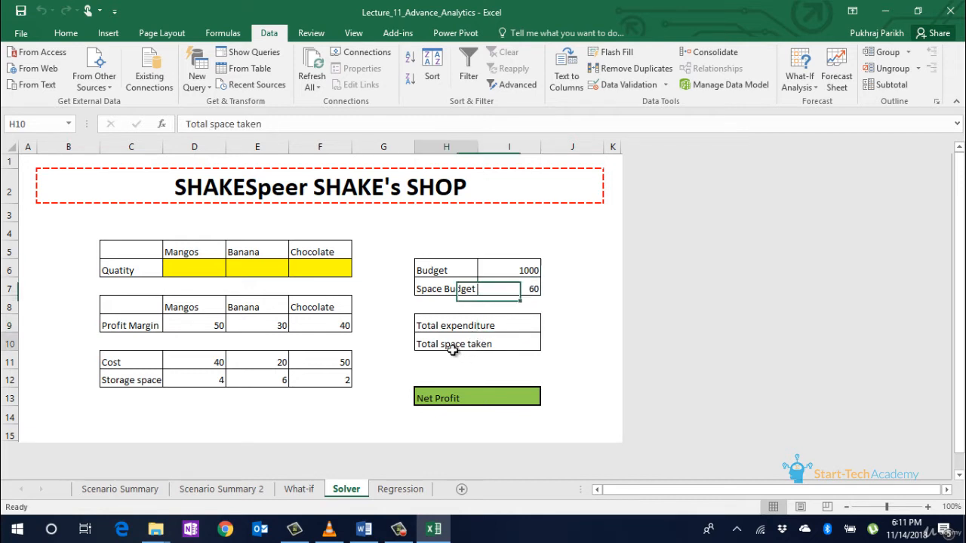
left_click(512, 347)
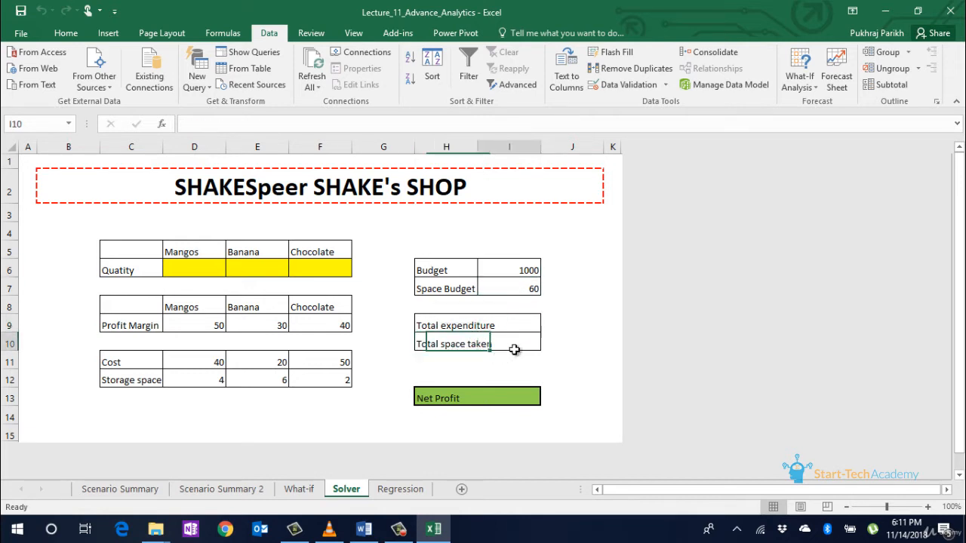
left_click(524, 288)
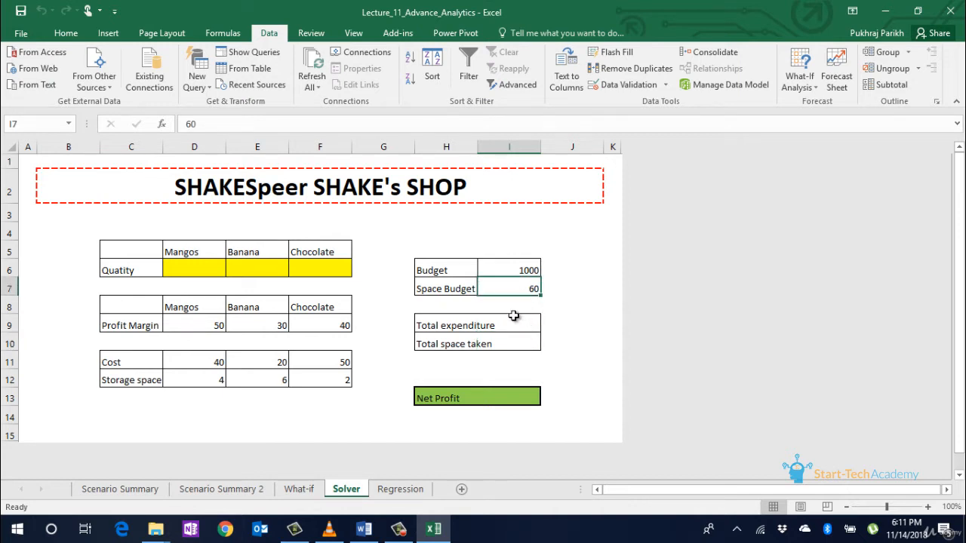
left_click(517, 324)
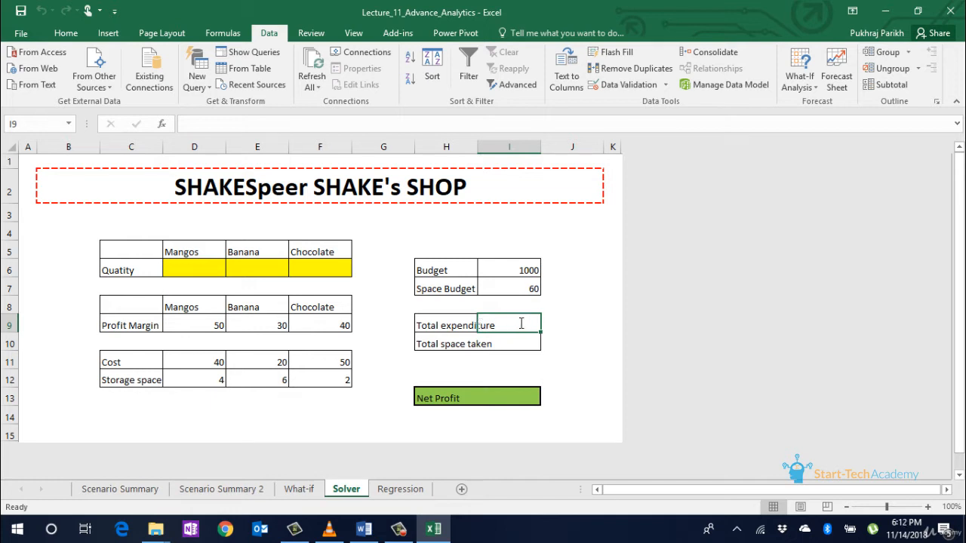
Step: Enter =D6*D11+E6*E11+F6*F11 as the Total expenditure formula in I9
type("=")
left_click(213, 270)
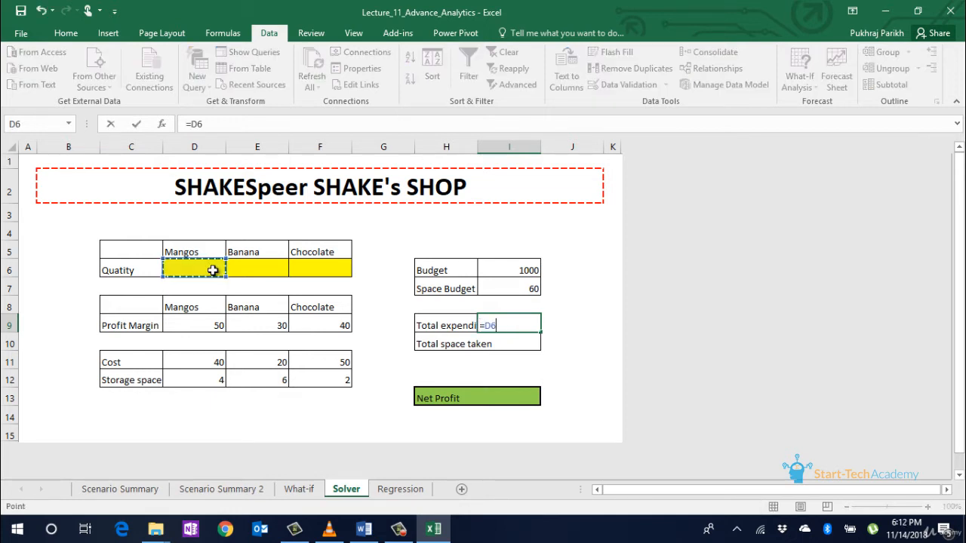
type("*")
left_click(198, 361)
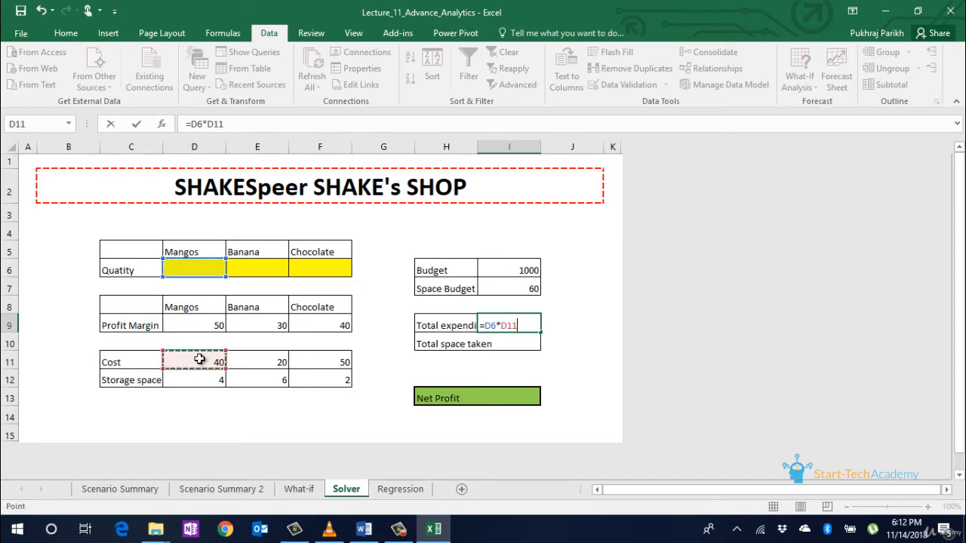
type("+")
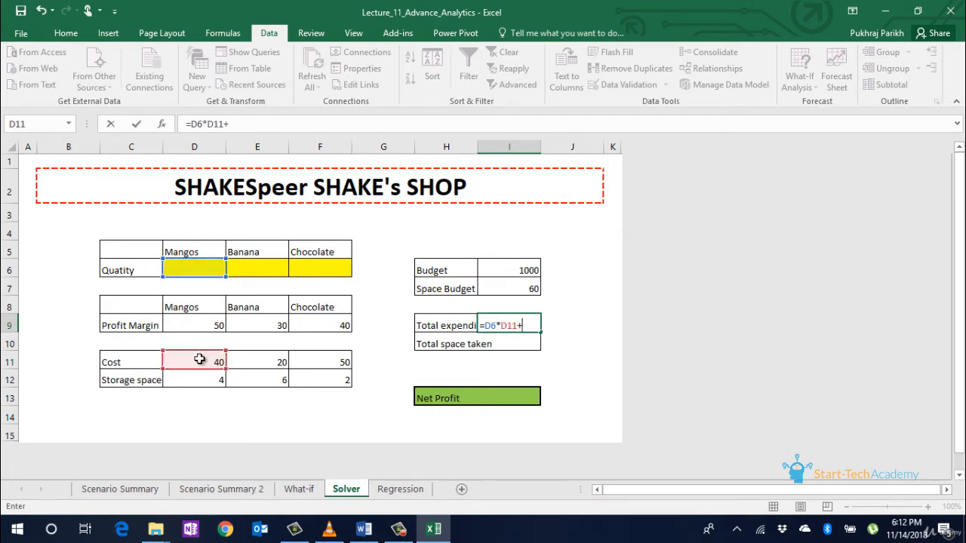
left_click(263, 269)
type("*")
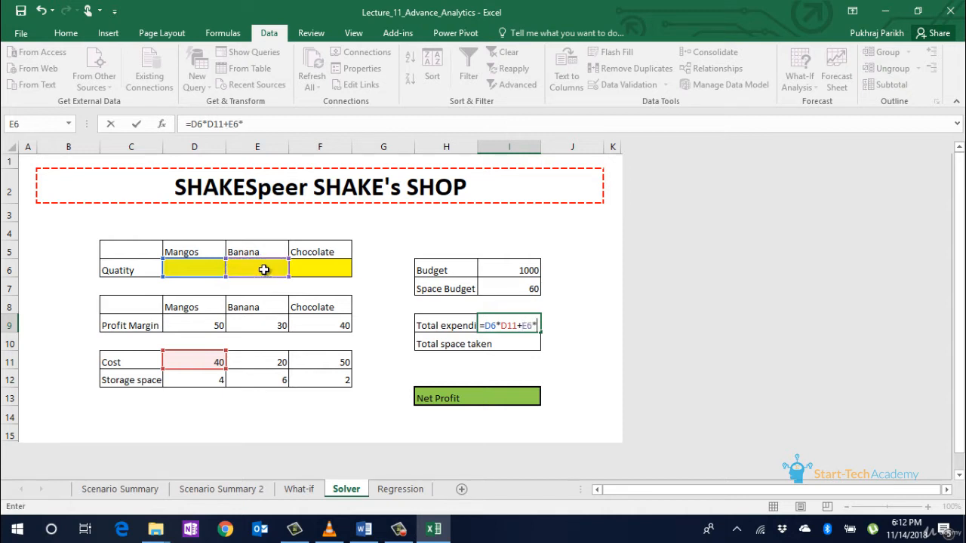
left_click(273, 361)
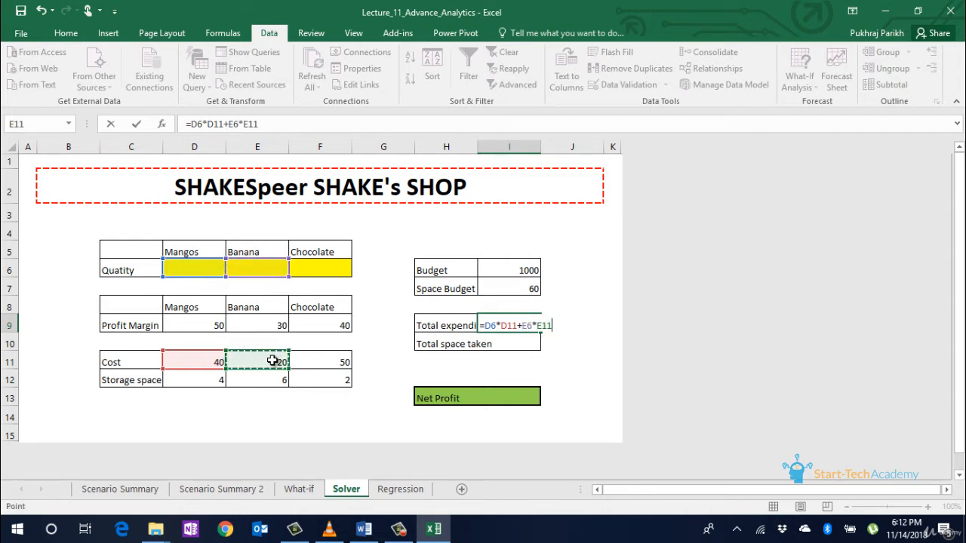
type("+")
left_click(312, 266)
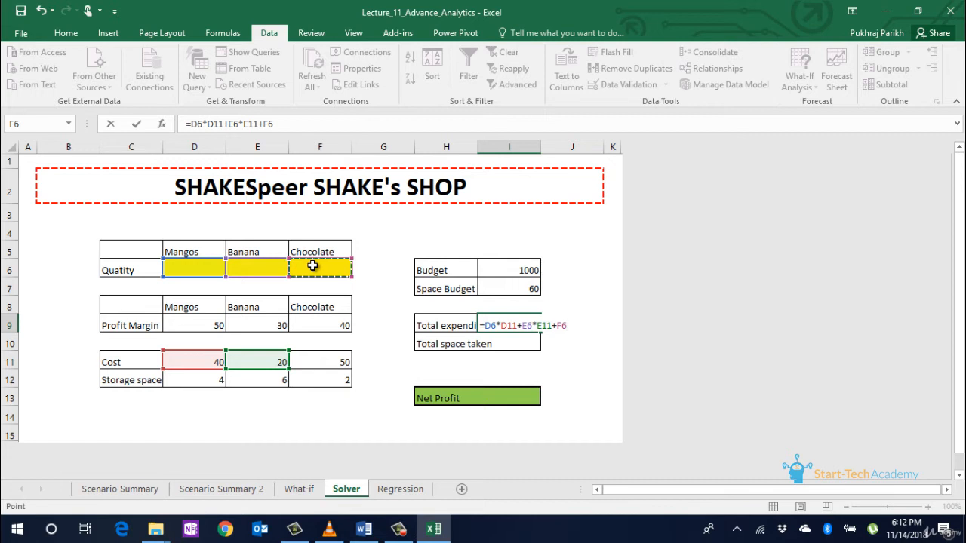
type("*")
left_click(336, 366)
key("Return")
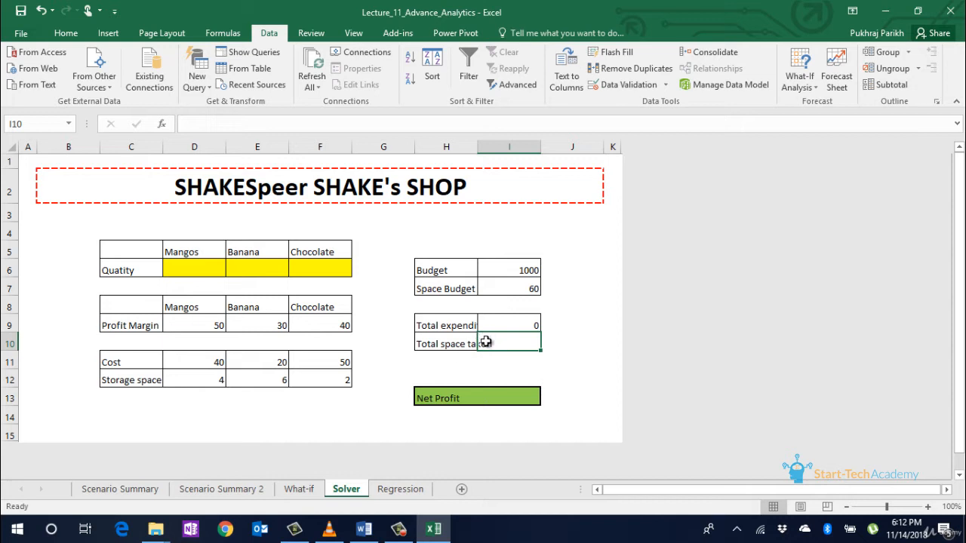
Step: Enter =D6*D12+E6*E12+F6*F12 as the Total space taken formula in I10
left_click_drag(219, 273, 313, 264)
left_click(513, 334)
type("=")
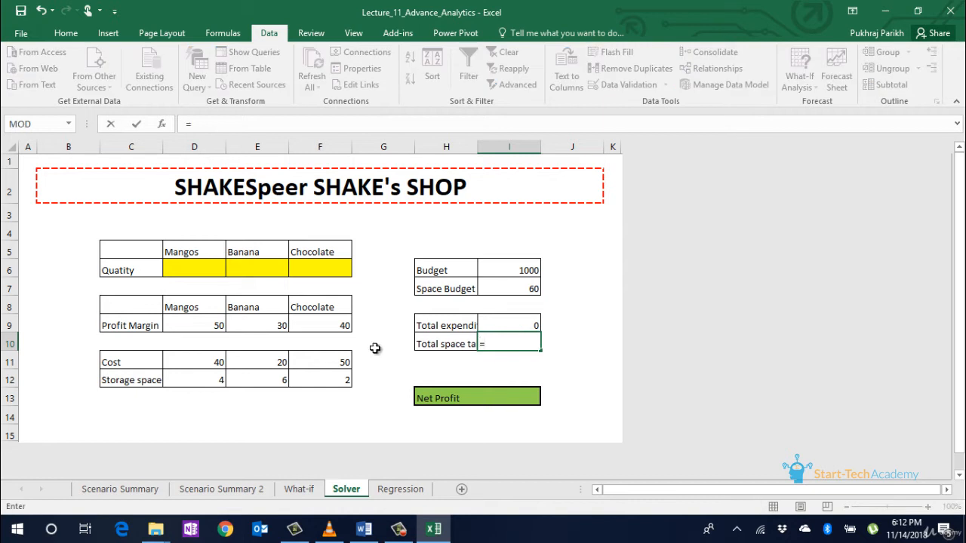
left_click(194, 271)
type("*")
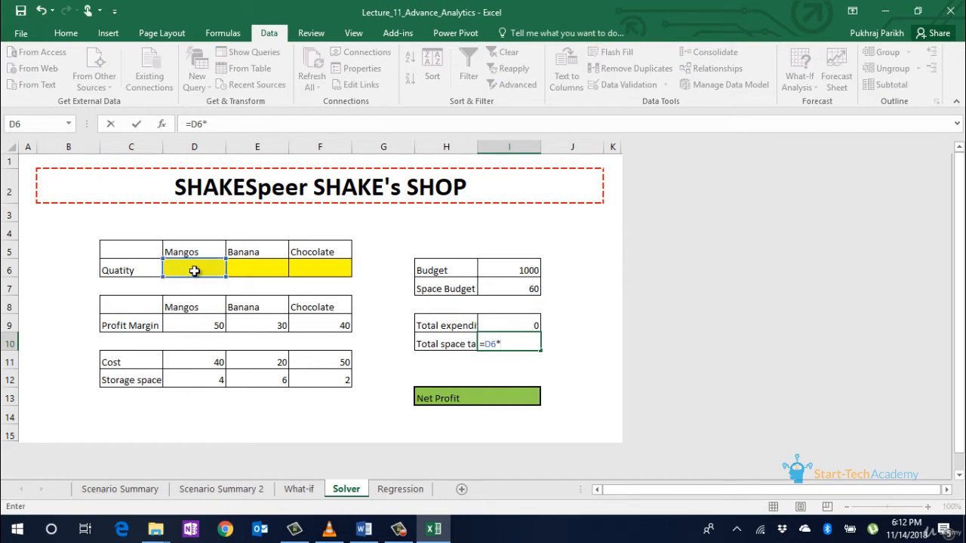
left_click(209, 374)
type("+")
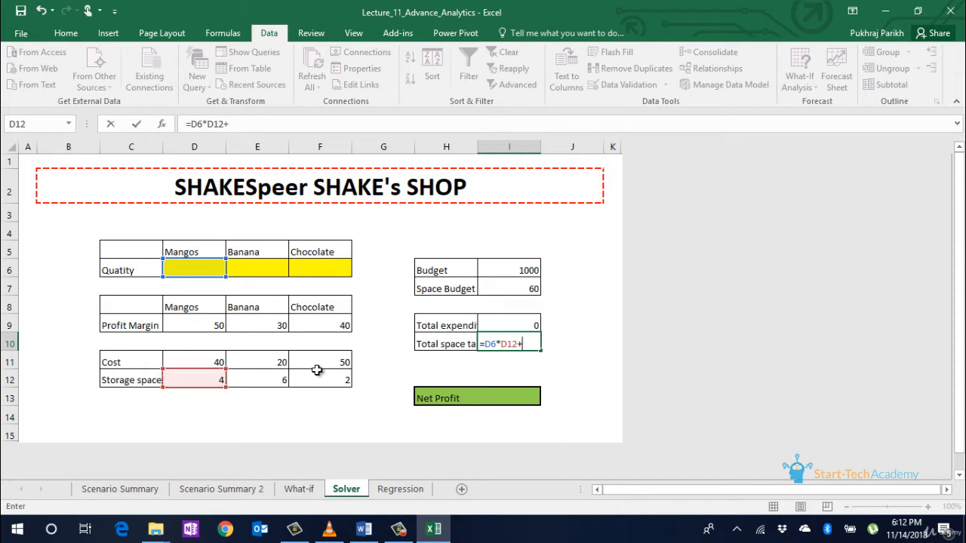
left_click(261, 273)
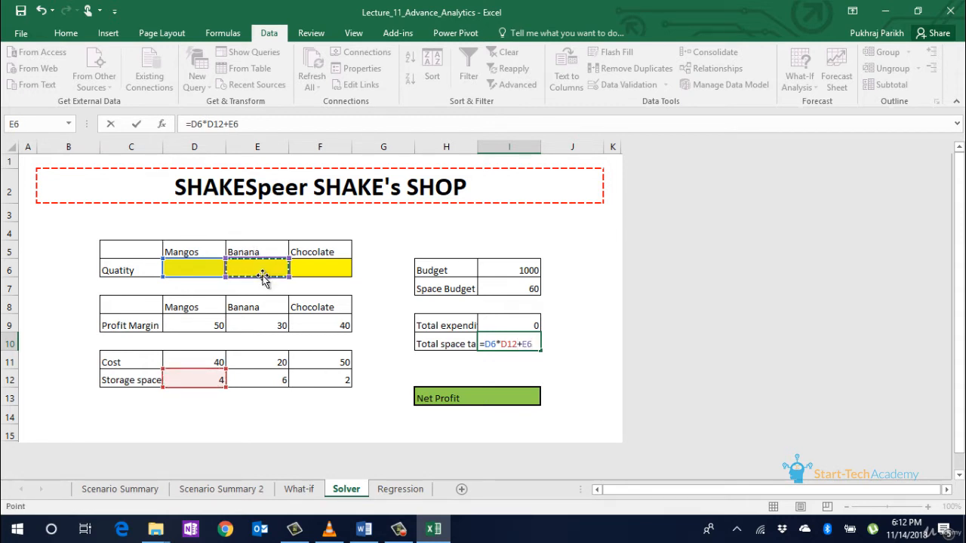
type("*")
key("Down")
key("Down")
key("Left")
key("Left")
key("Left")
key("Left")
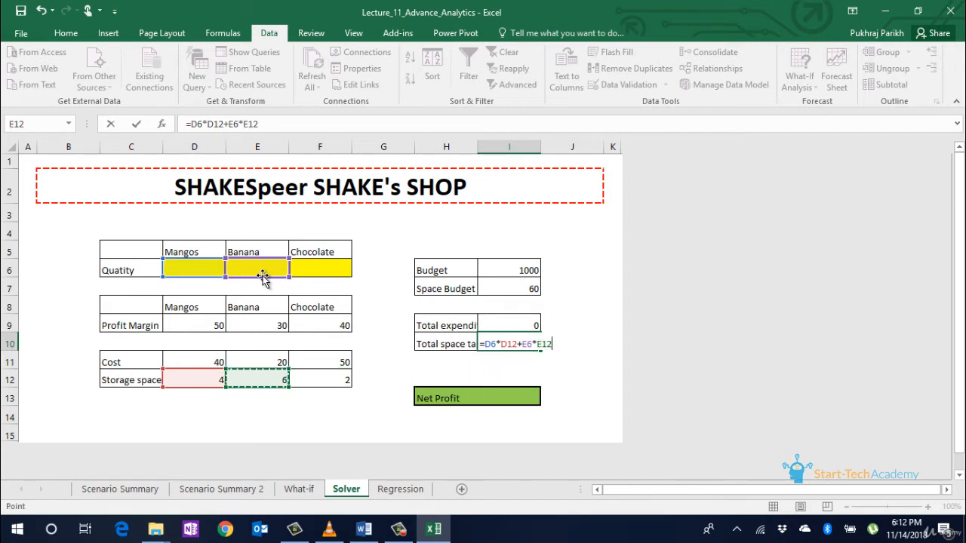
type("+")
left_click(299, 265)
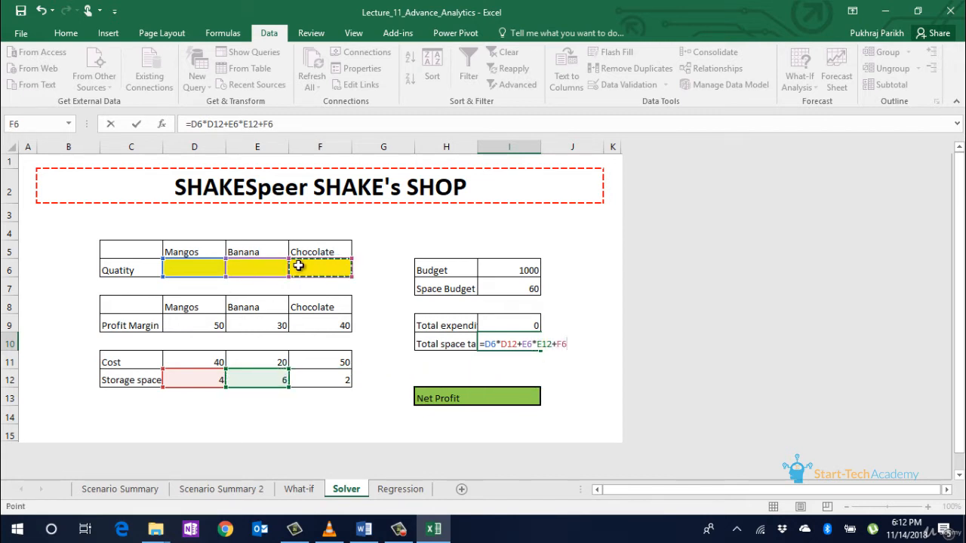
type("*")
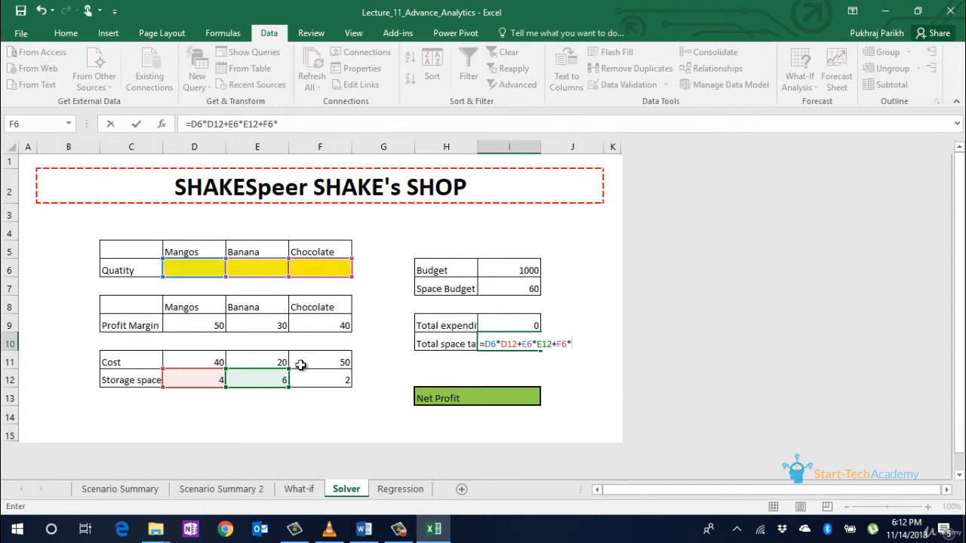
left_click(326, 381)
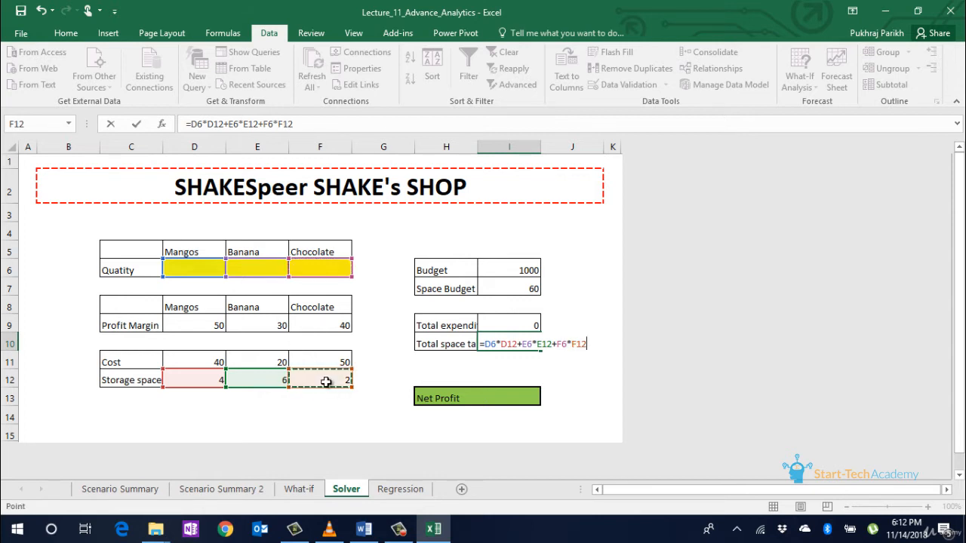
key("Return")
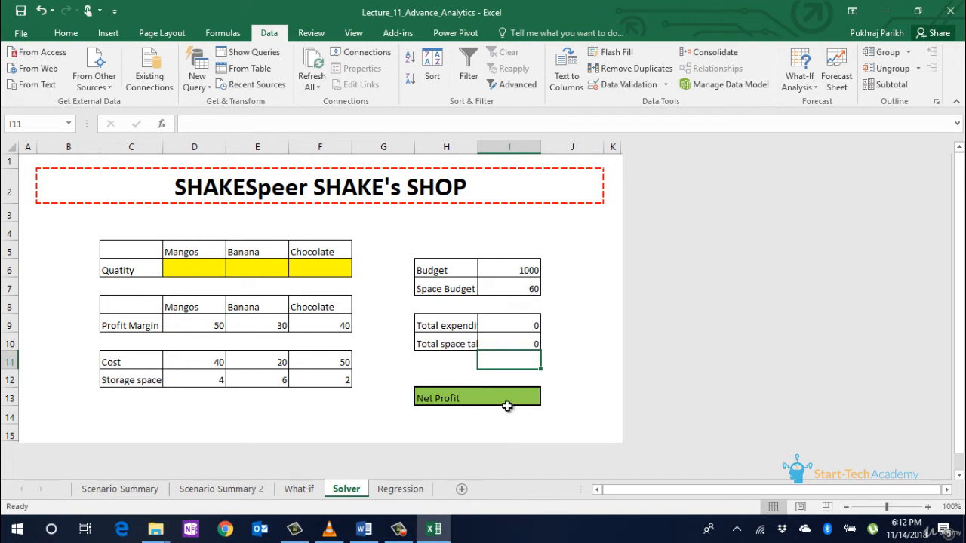
Step: Enter =D6*D9+E6*E9+F6*F9 as the Net Profit formula in I13
left_click_drag(520, 270, 525, 285)
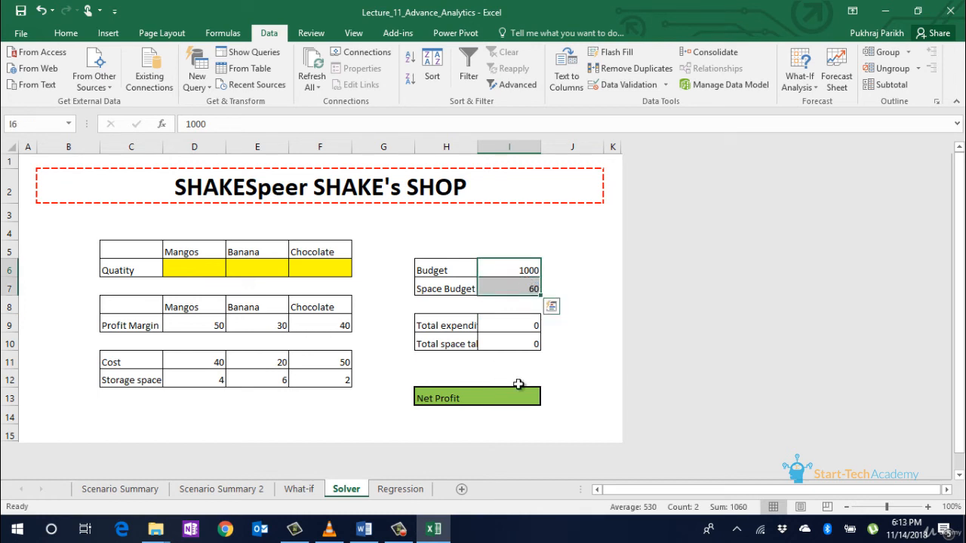
left_click(518, 383)
left_click(519, 395)
type("=")
left_click(204, 266)
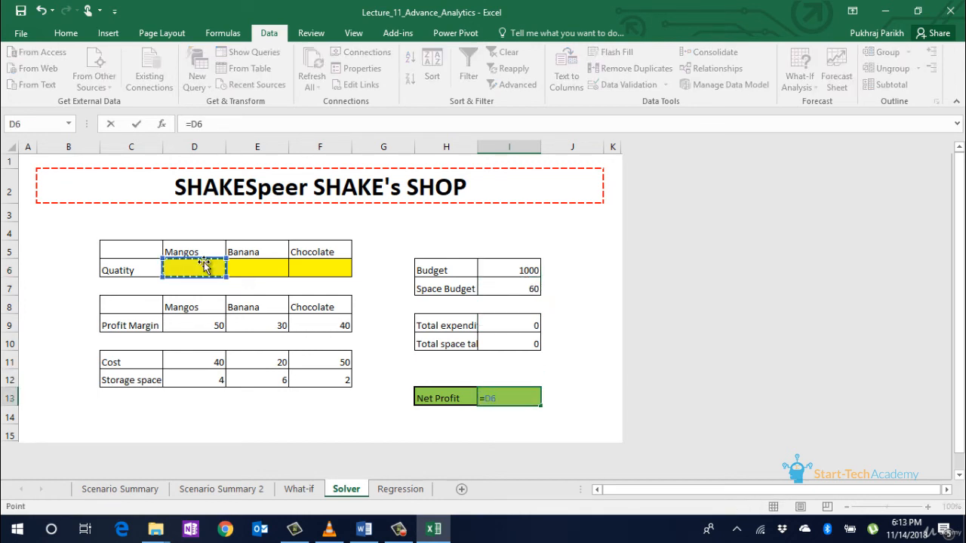
type("*")
left_click(205, 321)
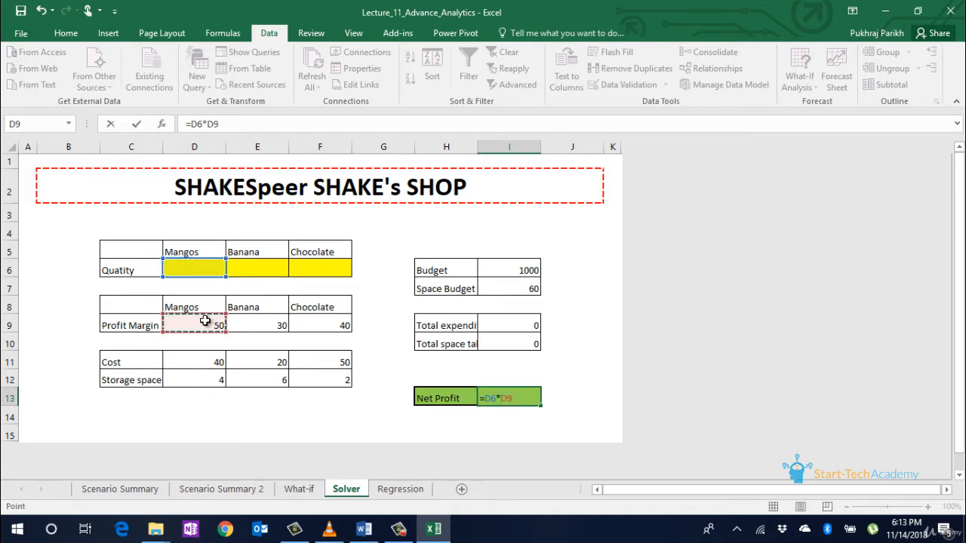
type("+")
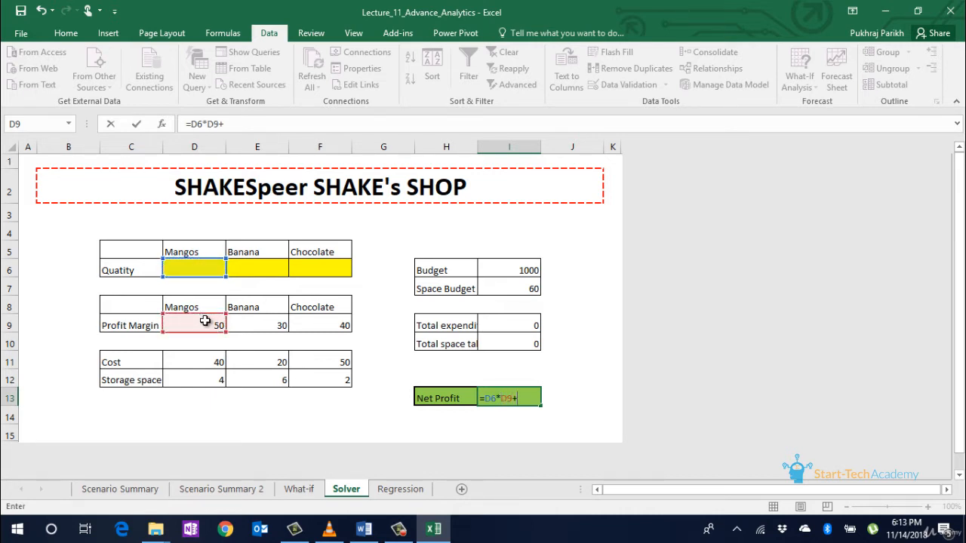
left_click(258, 273)
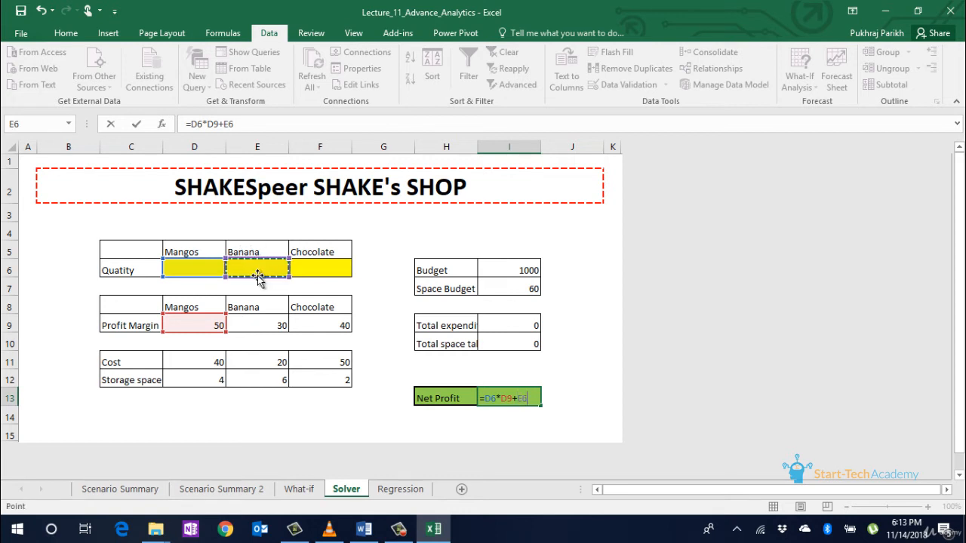
type("*")
left_click(258, 321)
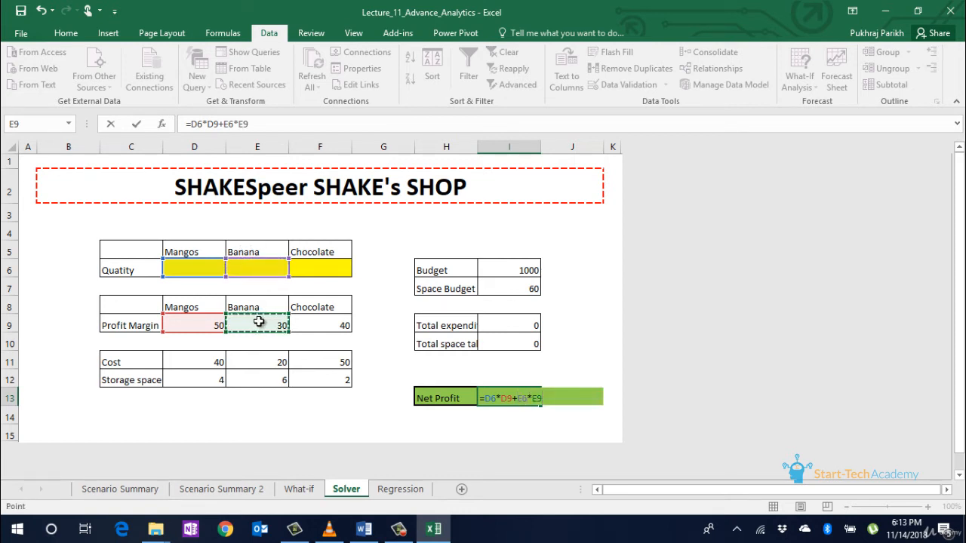
type("+")
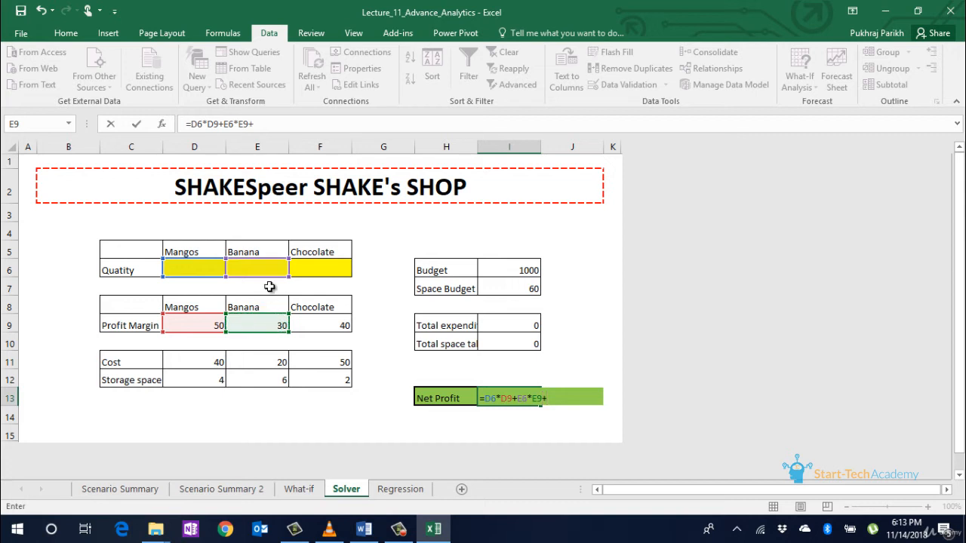
left_click(318, 271)
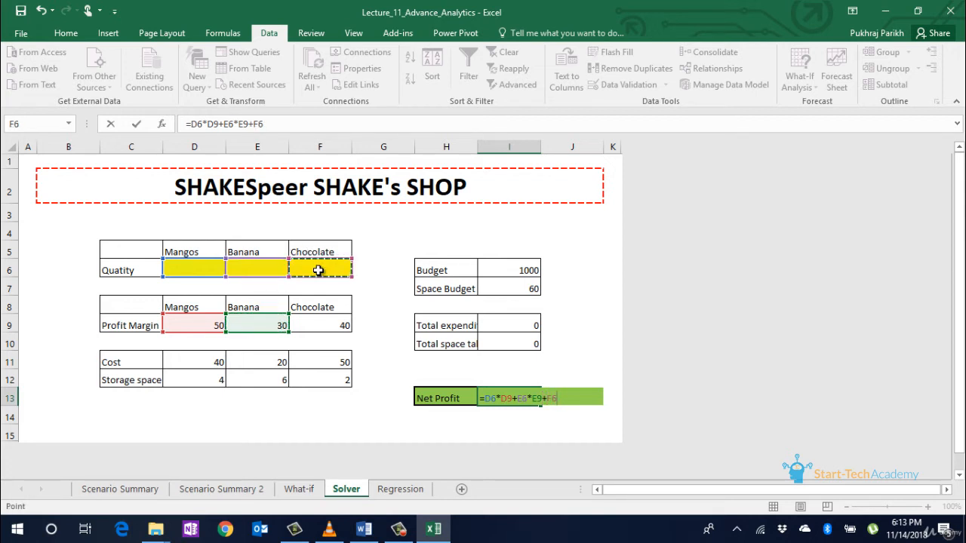
type("*")
left_click(322, 325)
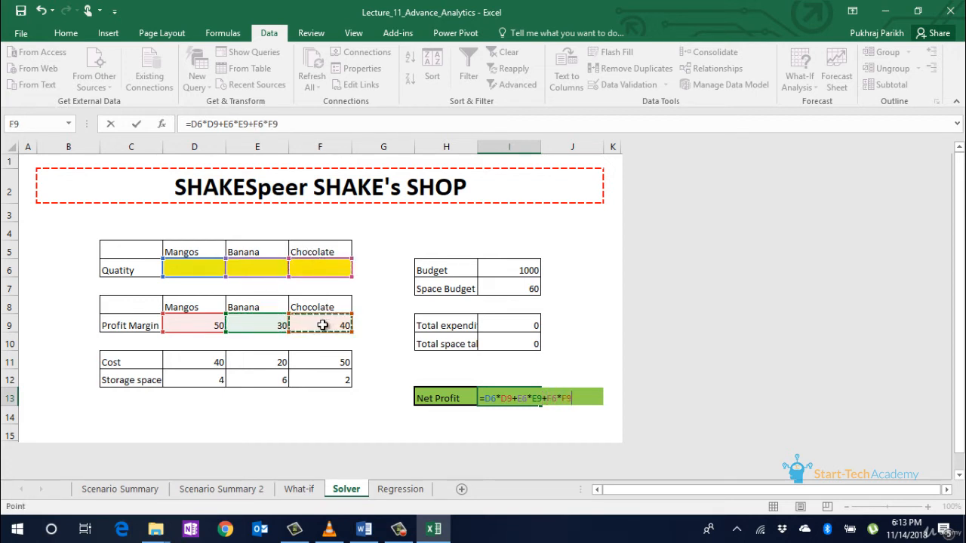
key("Return")
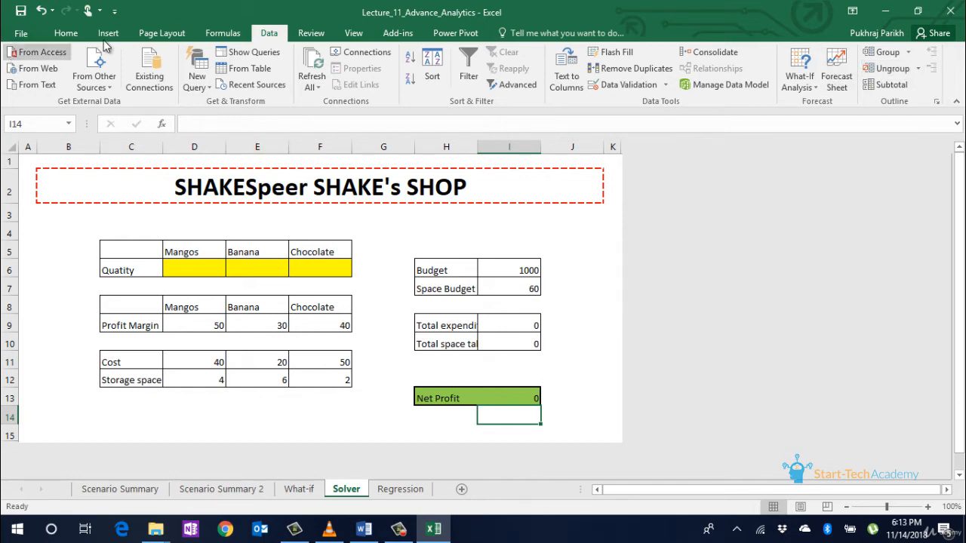
Step: Tick Solver Add-in under Excel Options > Add-ins > Manage Excel Add-ins
left_click(21, 34)
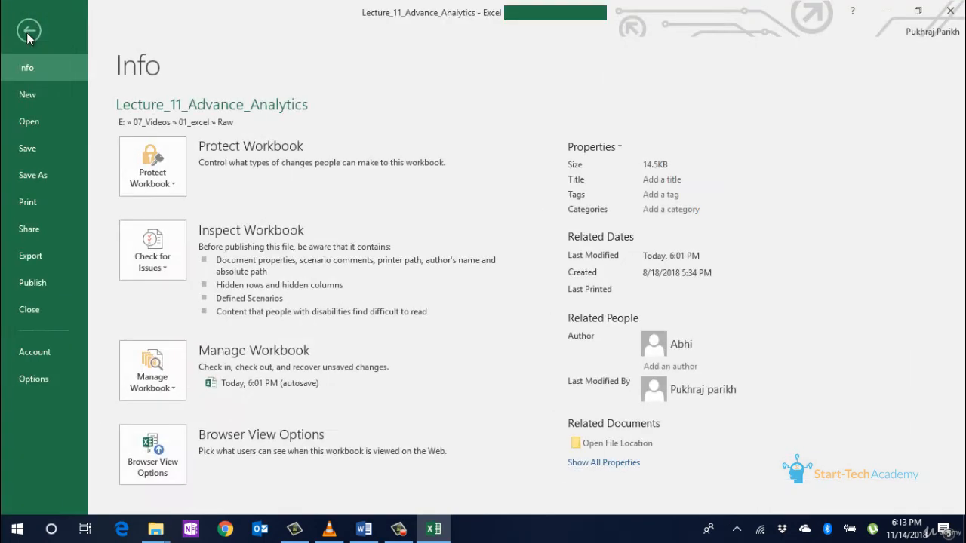
left_click(50, 375)
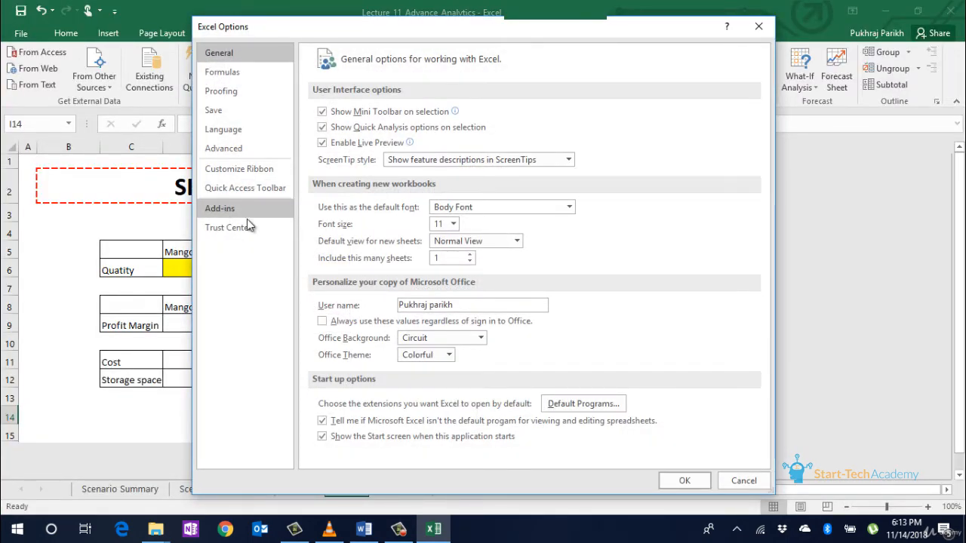
left_click(245, 214)
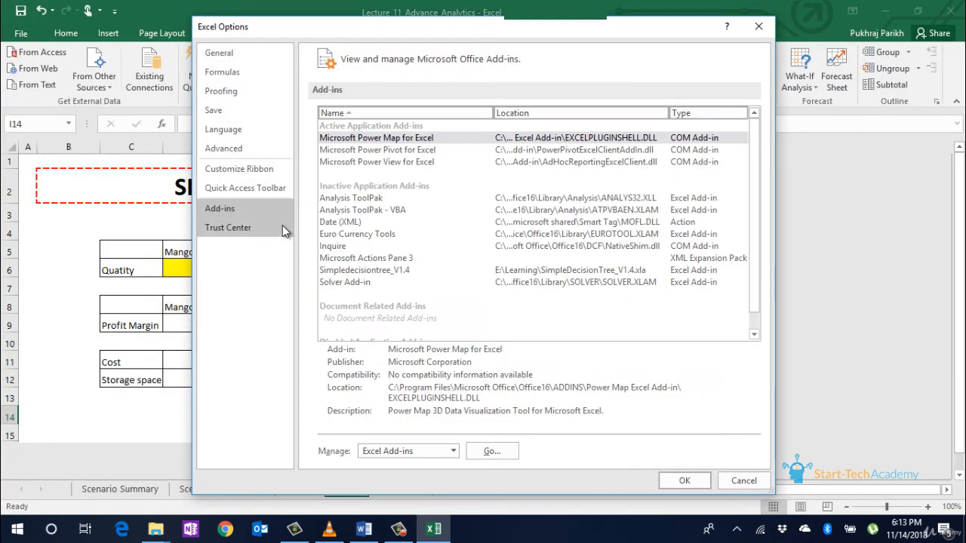
left_click(492, 450)
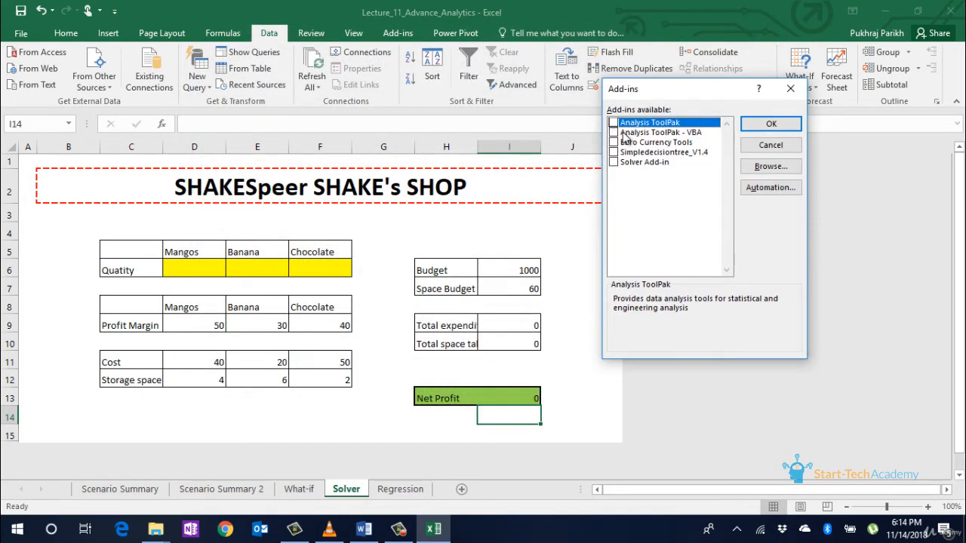
left_click(613, 162)
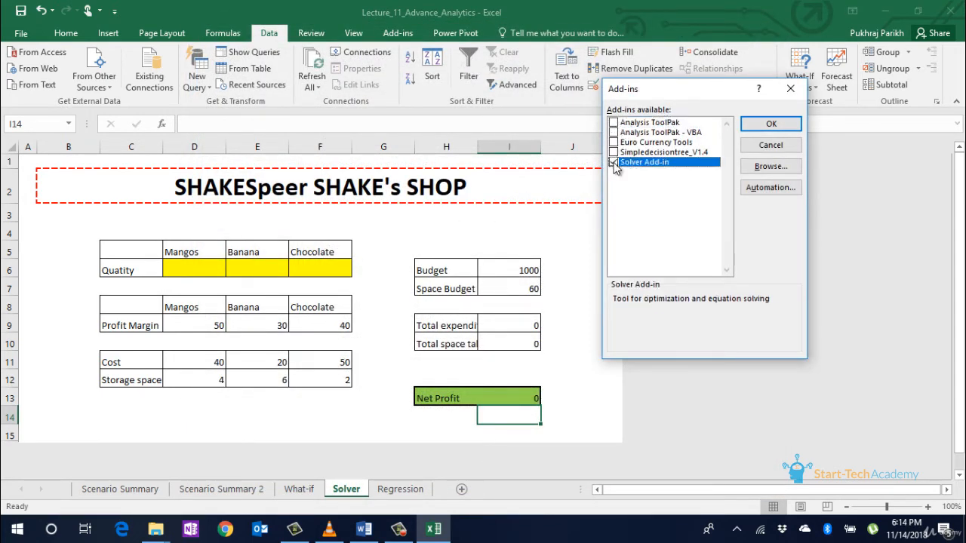
left_click(771, 124)
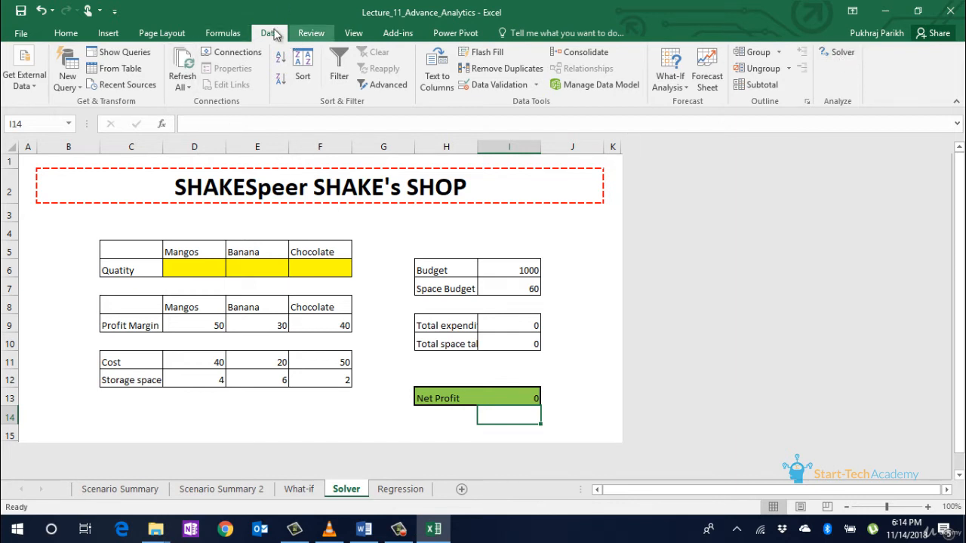
Step: Configure Solver with objective $I$13 set to Max and variable cells $D$6:$F$6
left_click(838, 50)
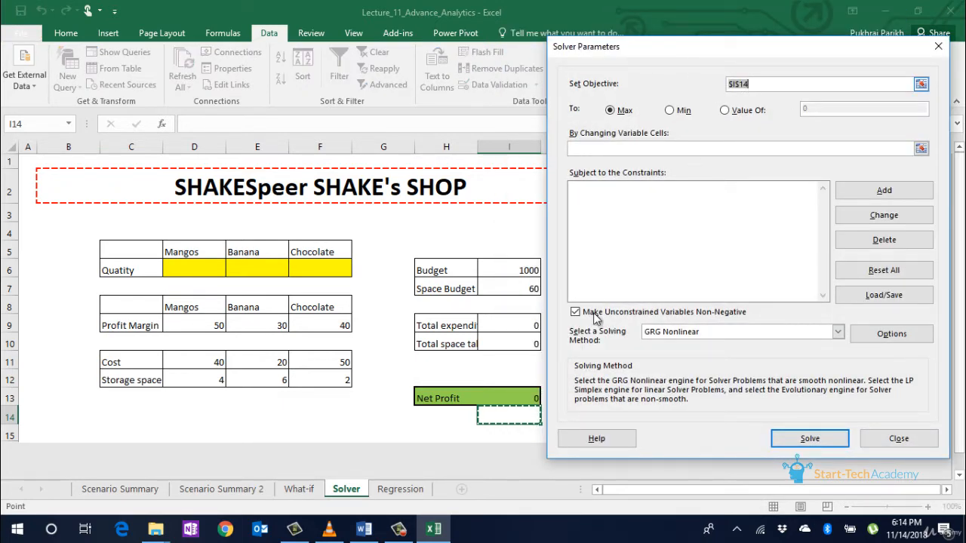
left_click(525, 396)
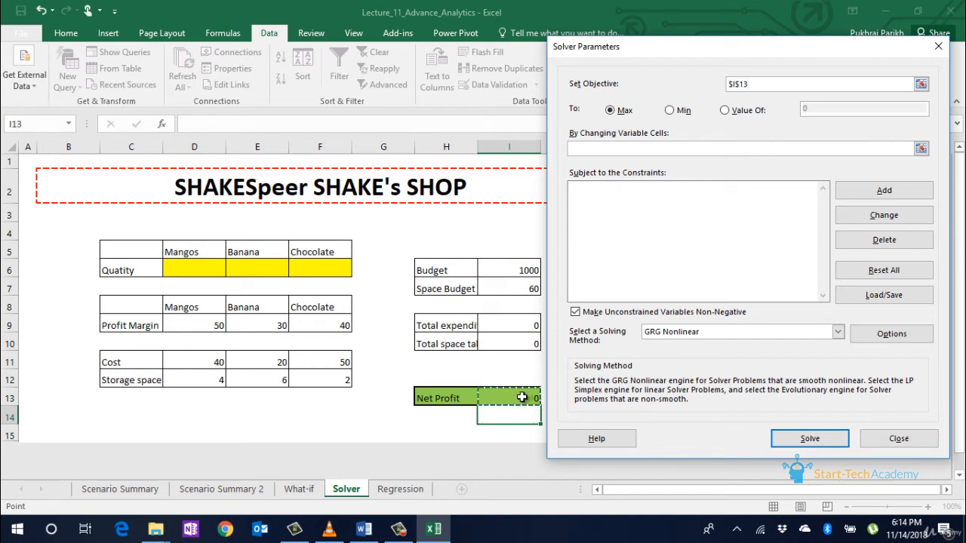
left_click(610, 111)
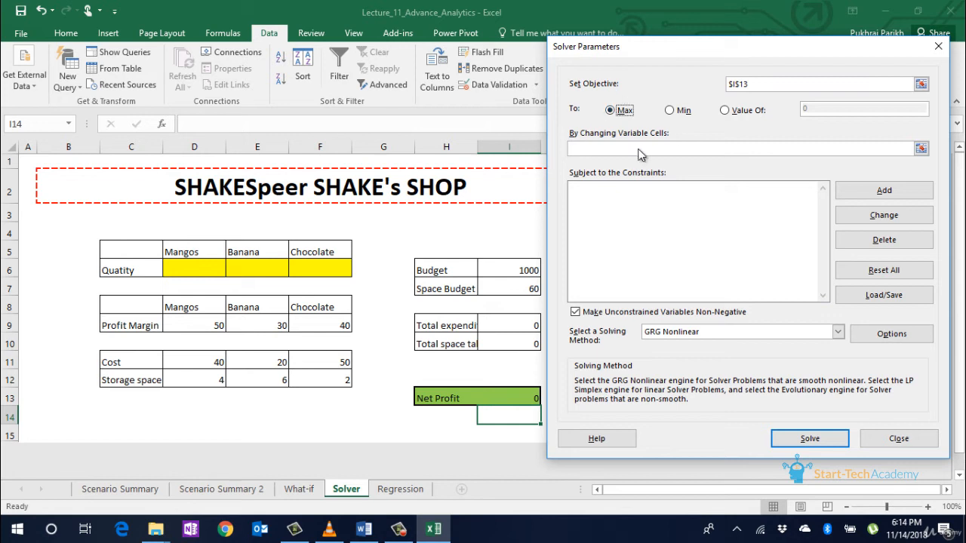
left_click(921, 147)
left_click_drag(166, 269, 317, 261)
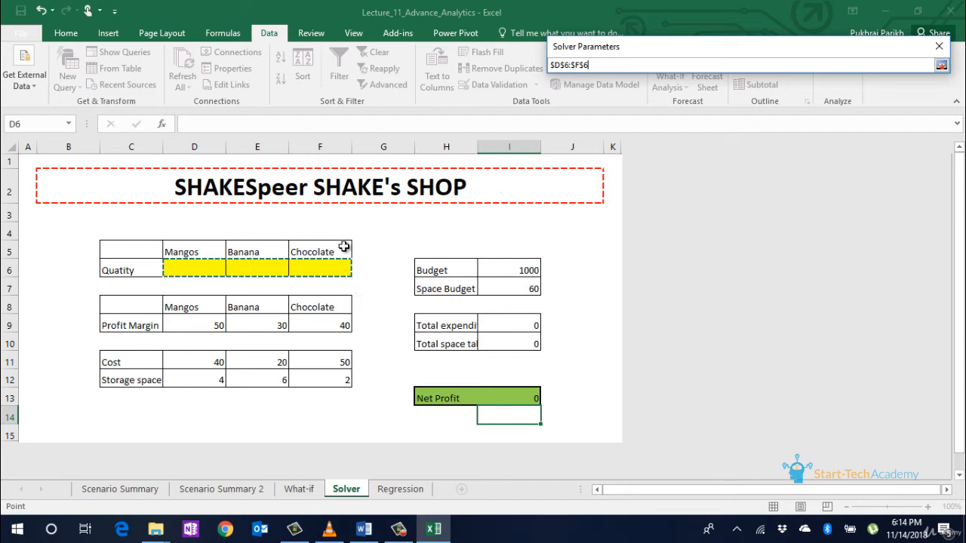
key("Return")
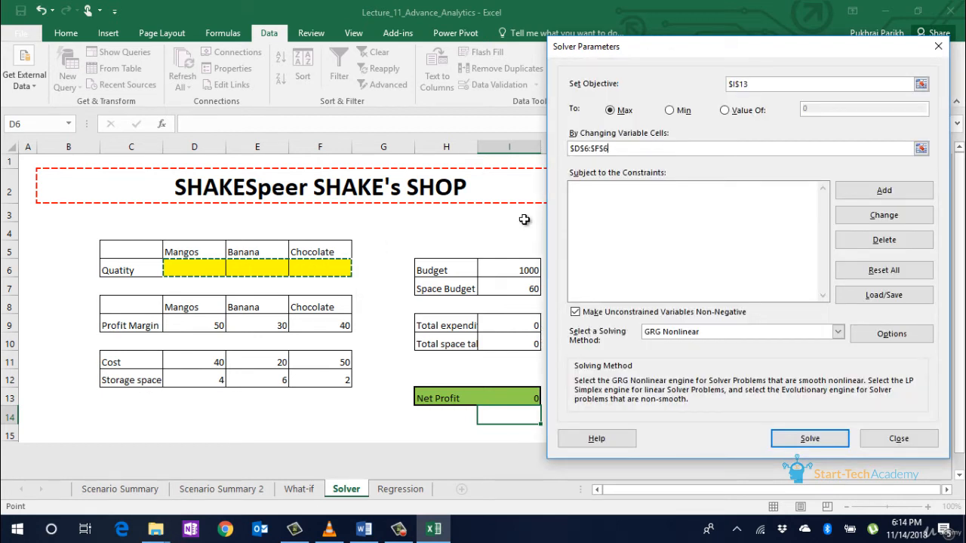
Step: Add Solver constraints $I$9 <= $I$6 for budget and $I$10 <= $I$7 for space
left_click(853, 192)
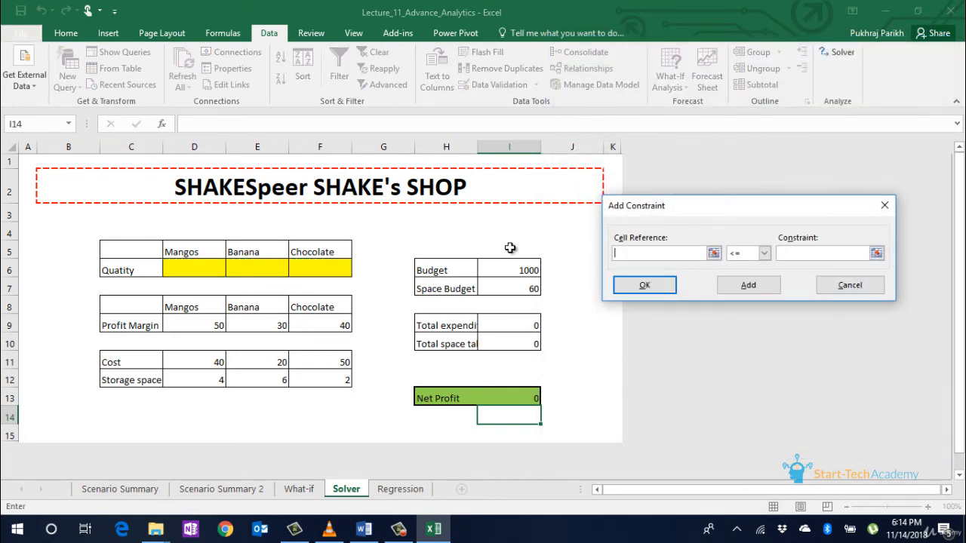
left_click(525, 326)
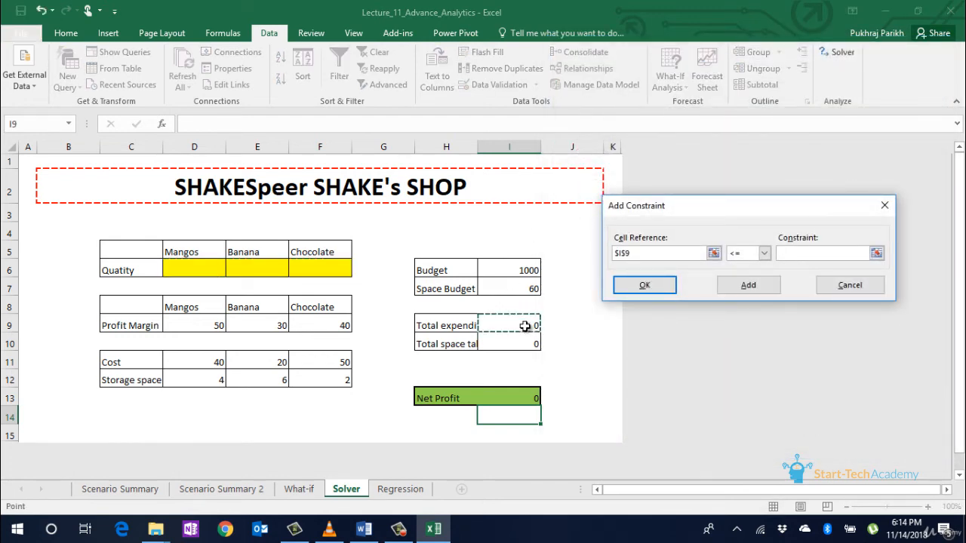
left_click(787, 254)
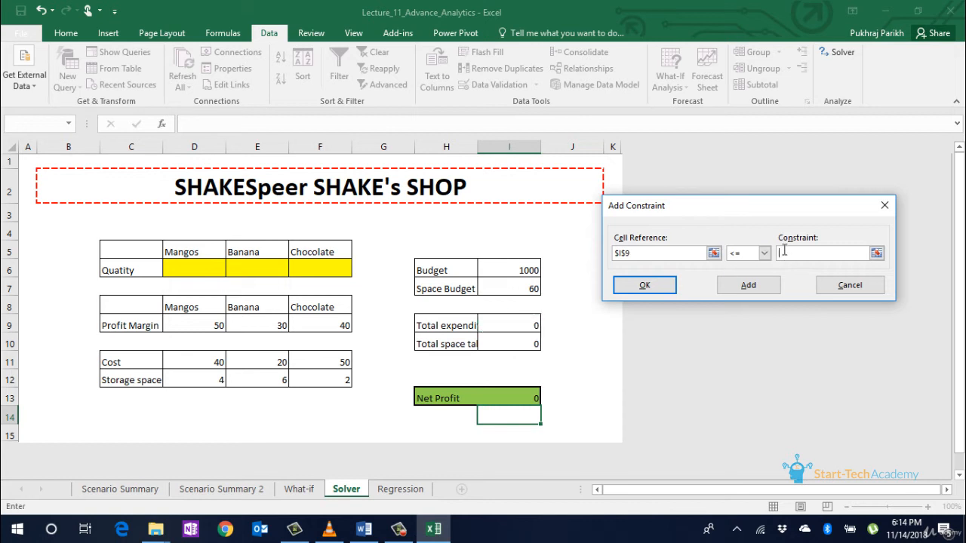
left_click(531, 270)
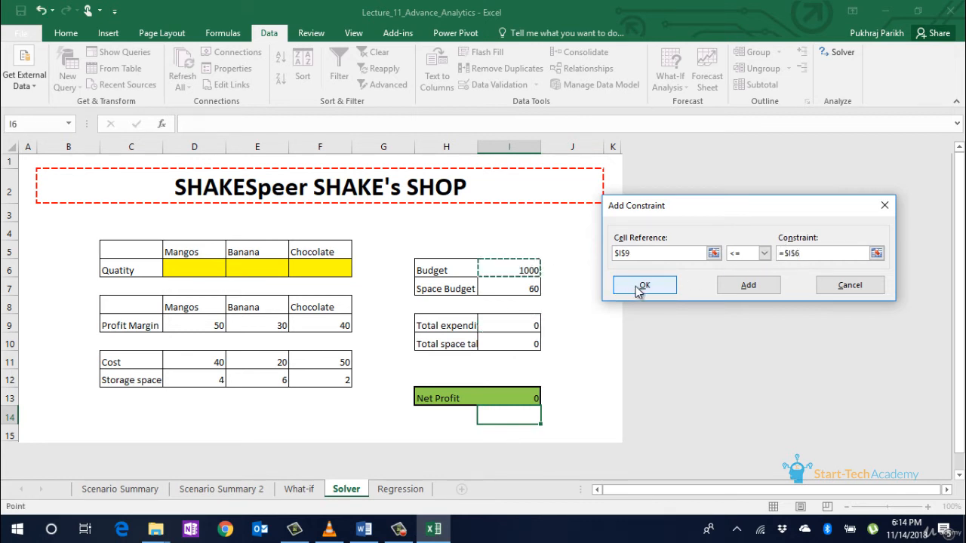
left_click(747, 289)
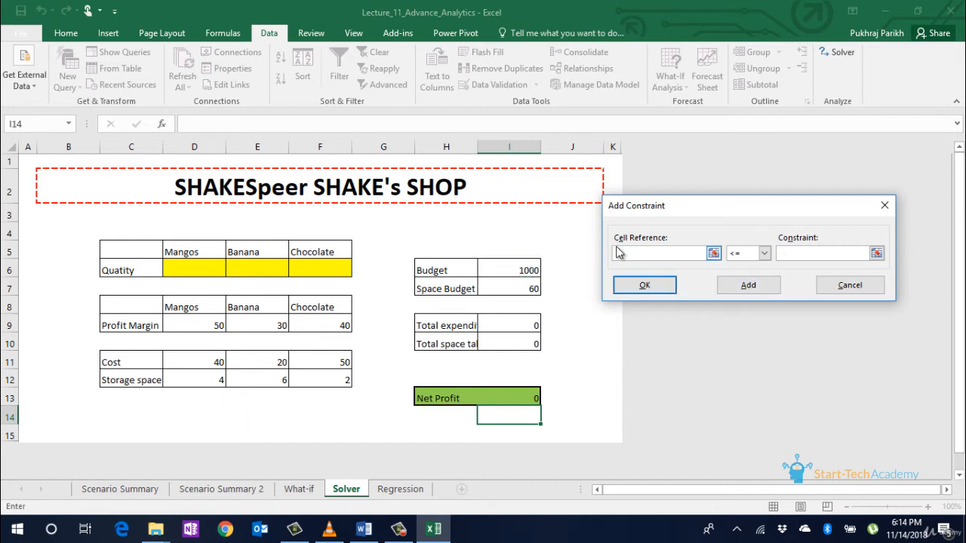
left_click(532, 348)
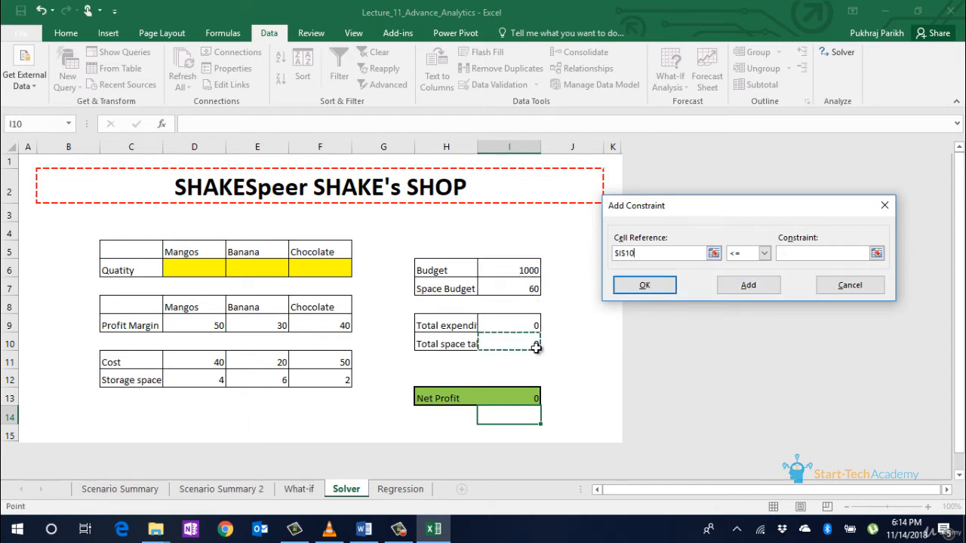
left_click(797, 256)
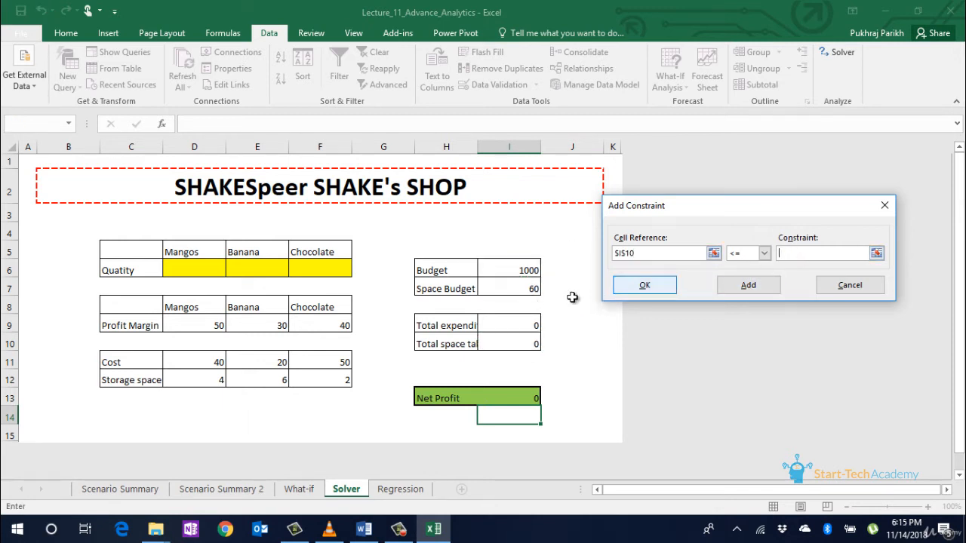
left_click(529, 292)
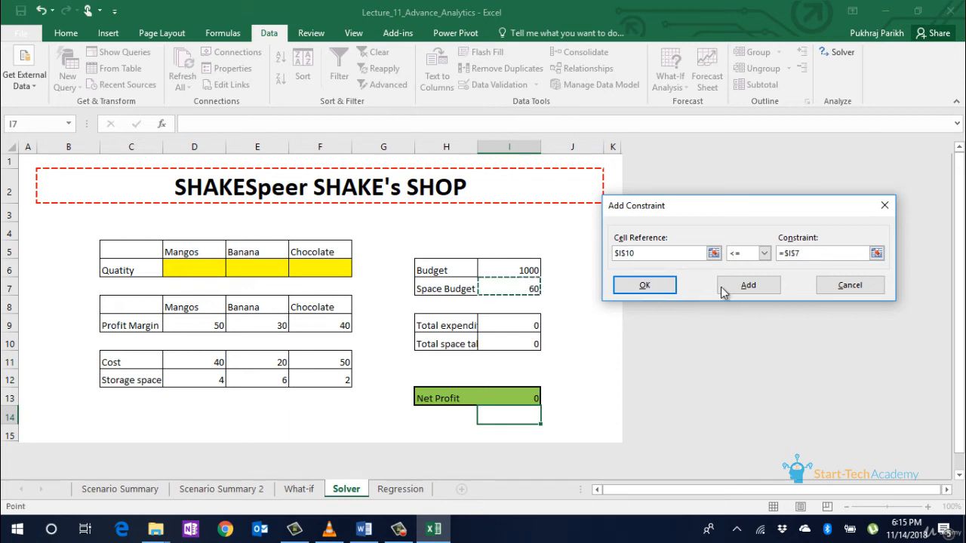
left_click(750, 286)
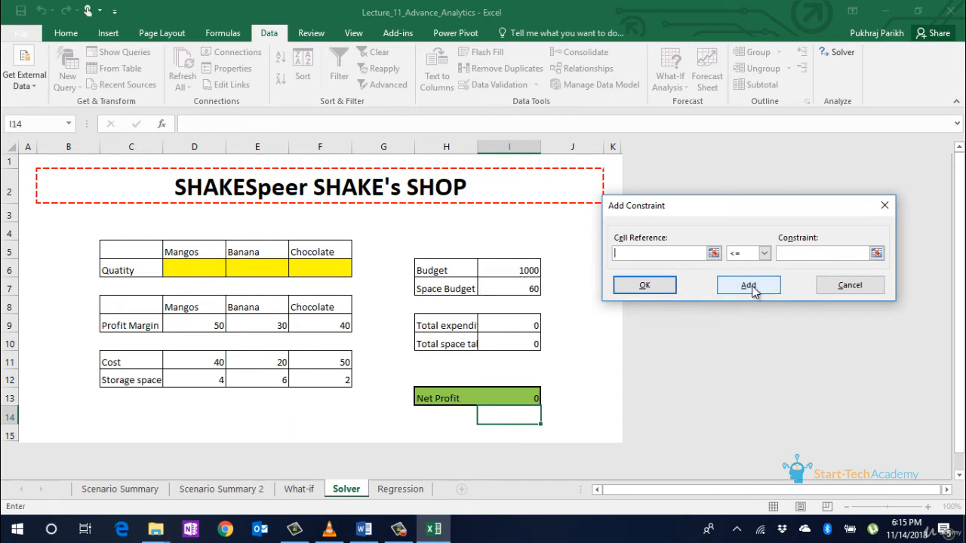
left_click(624, 285)
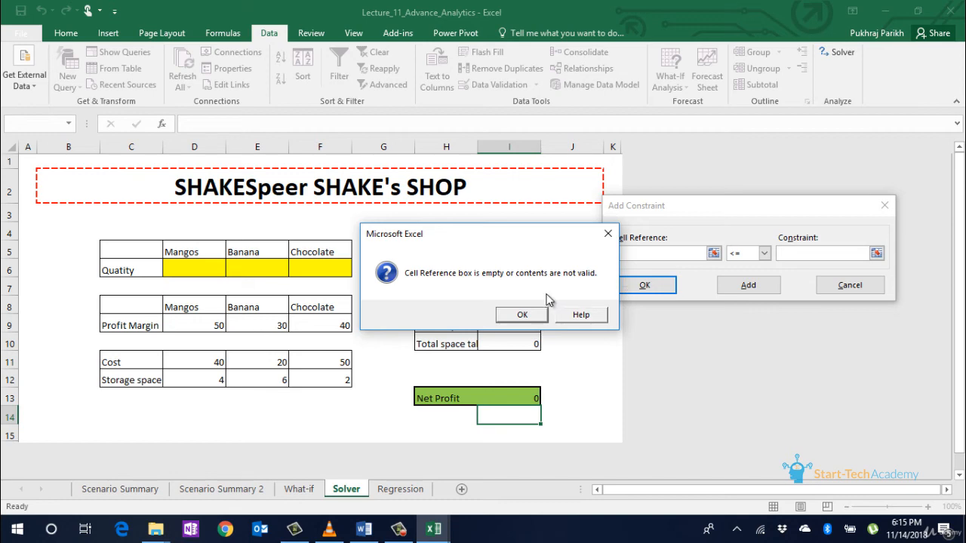
left_click(544, 316)
left_click(824, 285)
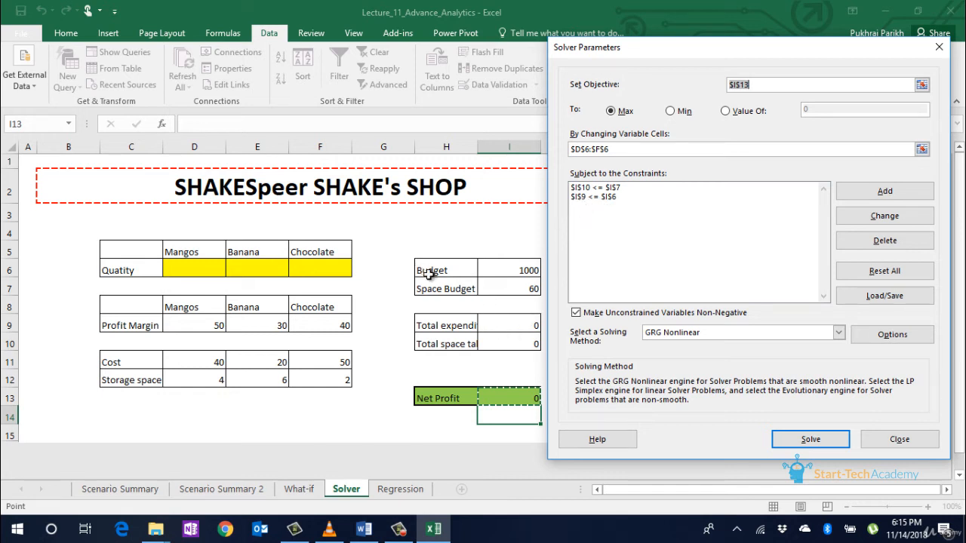
Step: Reset the Solver objective reference to the Net Profit cell $I$13
left_click(462, 273)
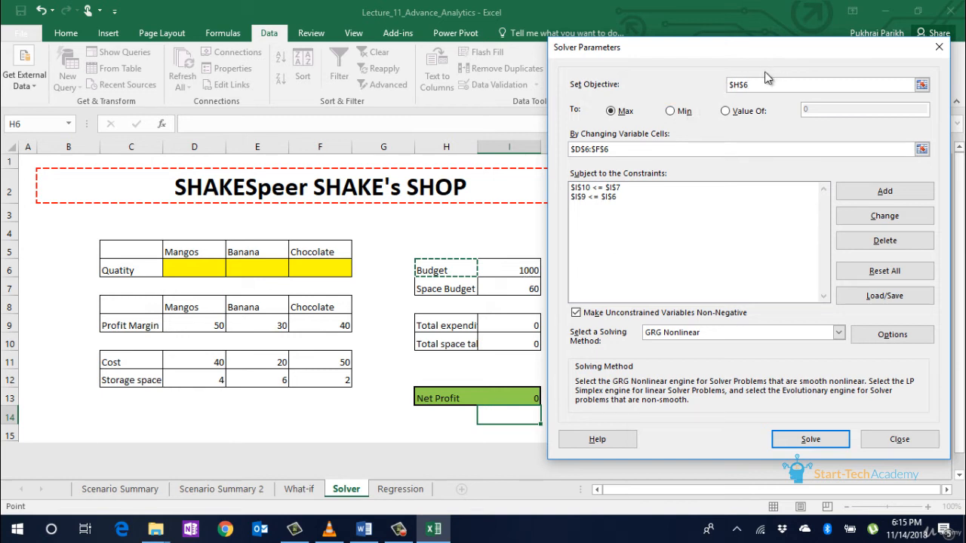
double_click(749, 84)
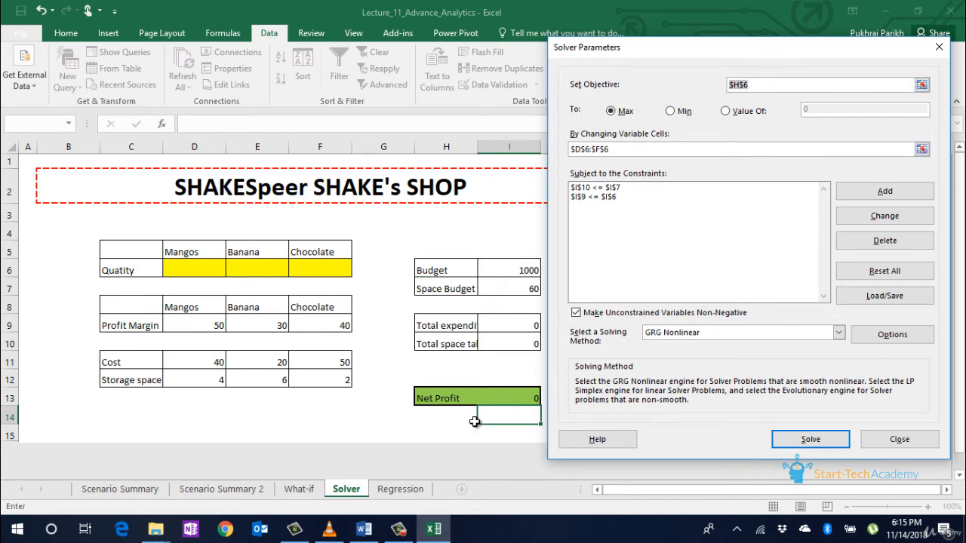
left_click(510, 404)
left_click(697, 252)
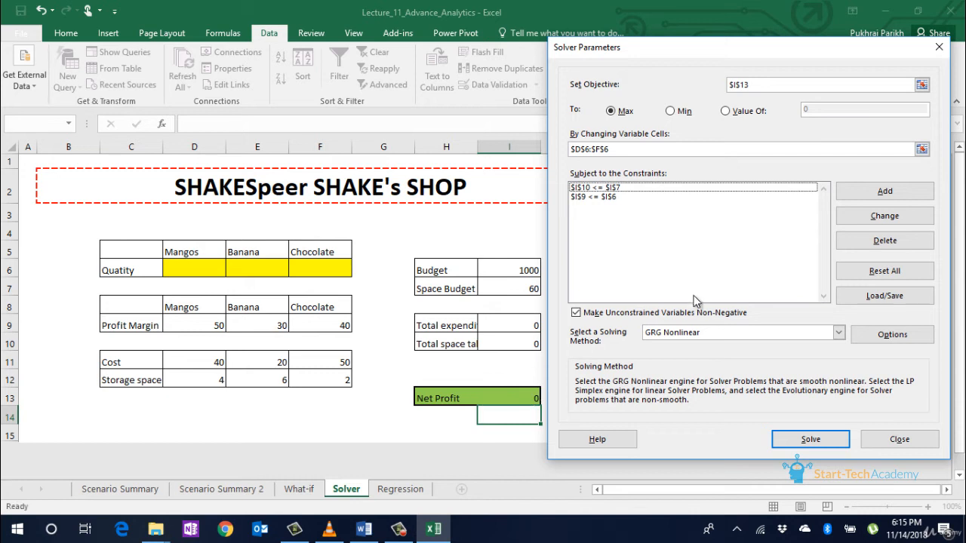
Step: Solve the profit model with Simplex LP and keep the solution giving Net Profit 950
left_click(838, 334)
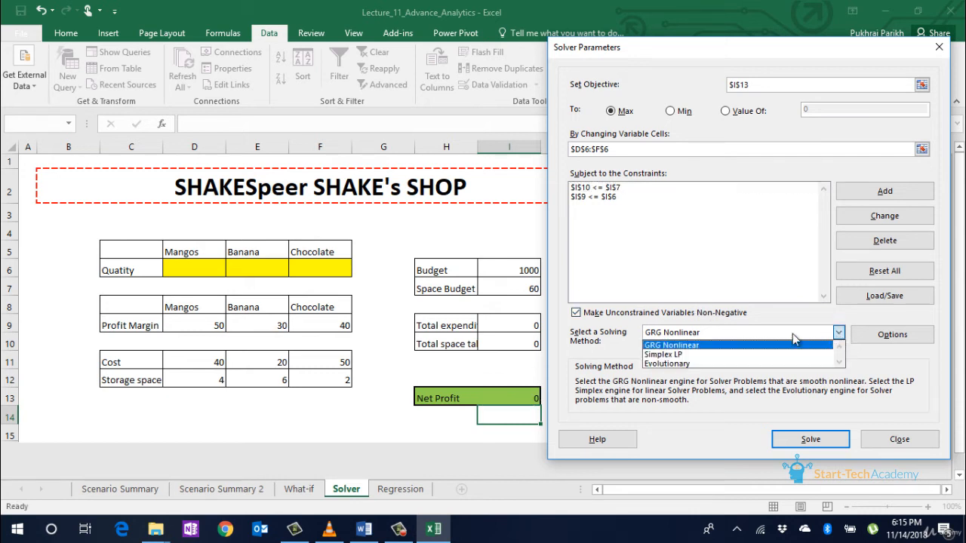
left_click(753, 355)
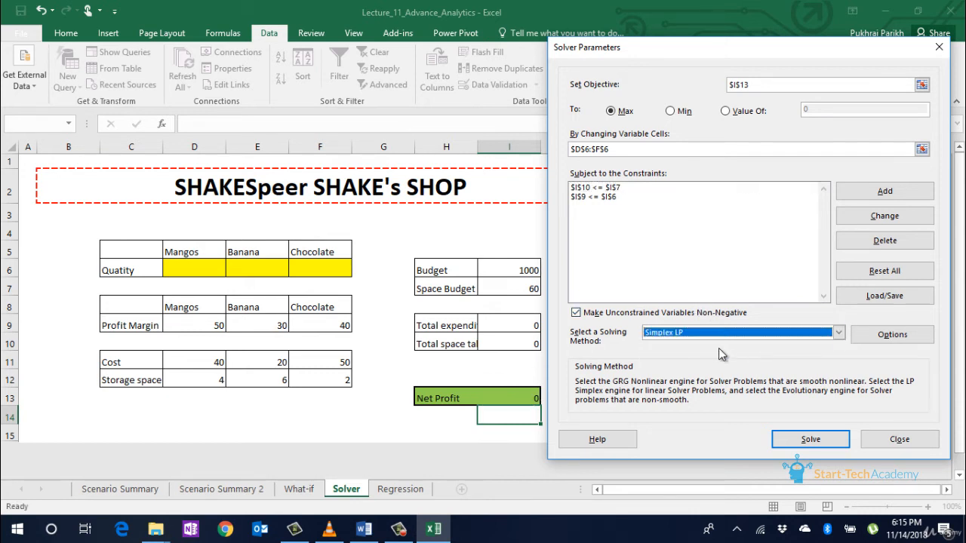
left_click(804, 447)
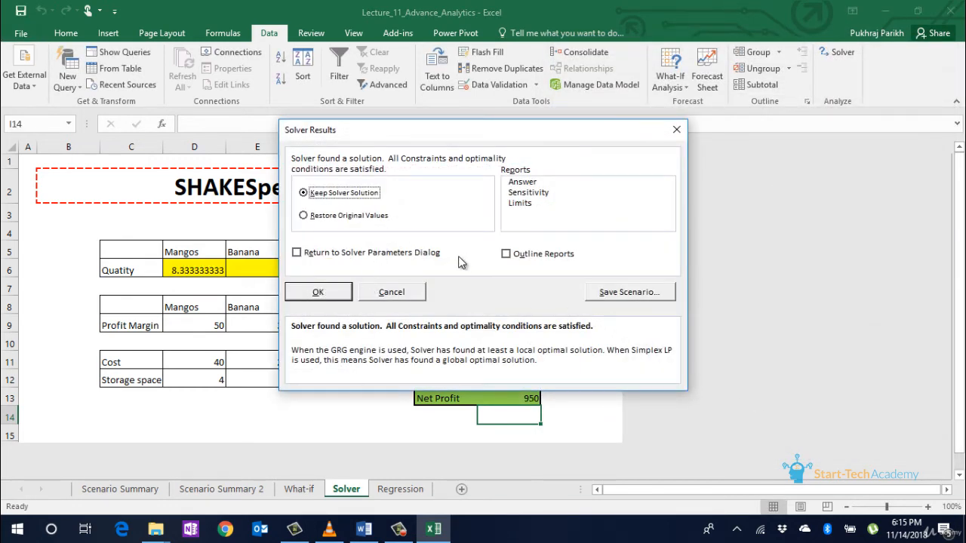
left_click(530, 184)
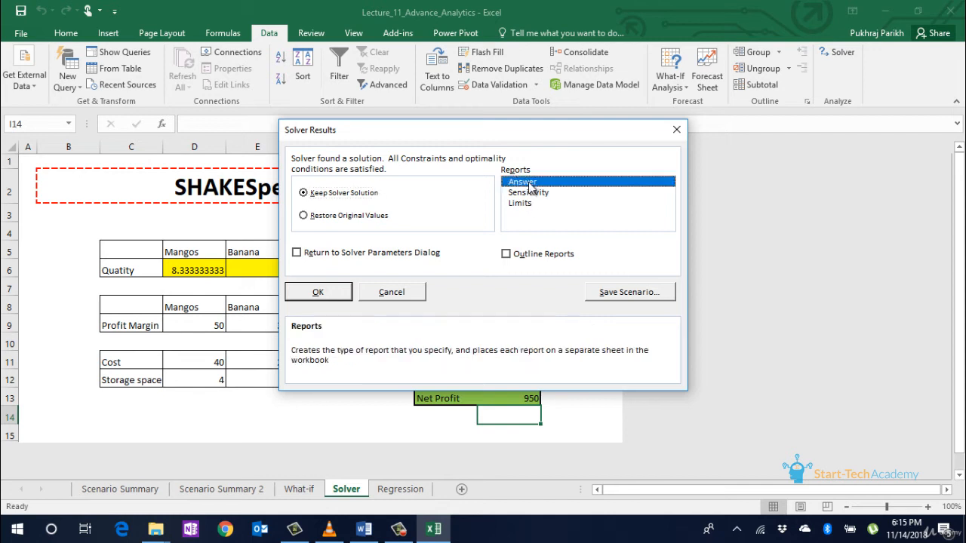
left_click(529, 190)
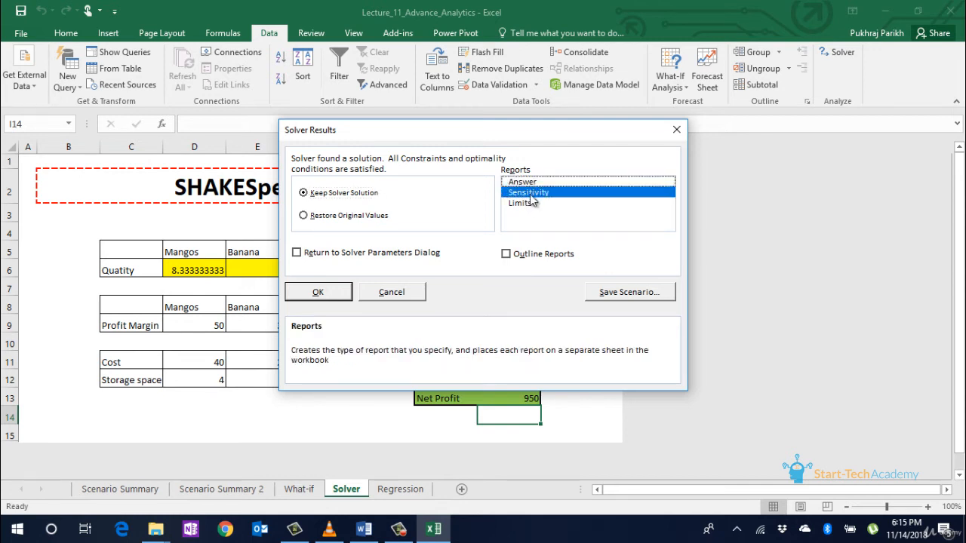
left_click(530, 194)
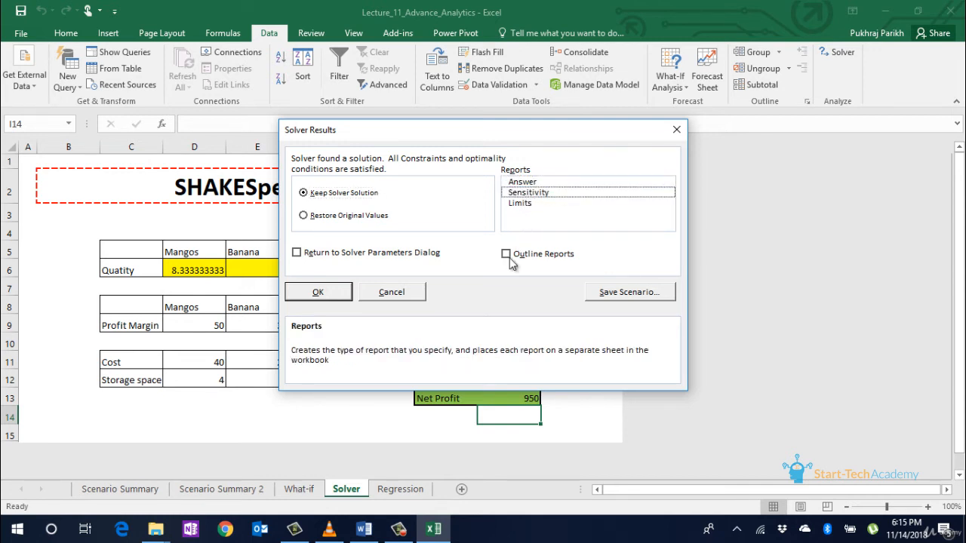
left_click(314, 295)
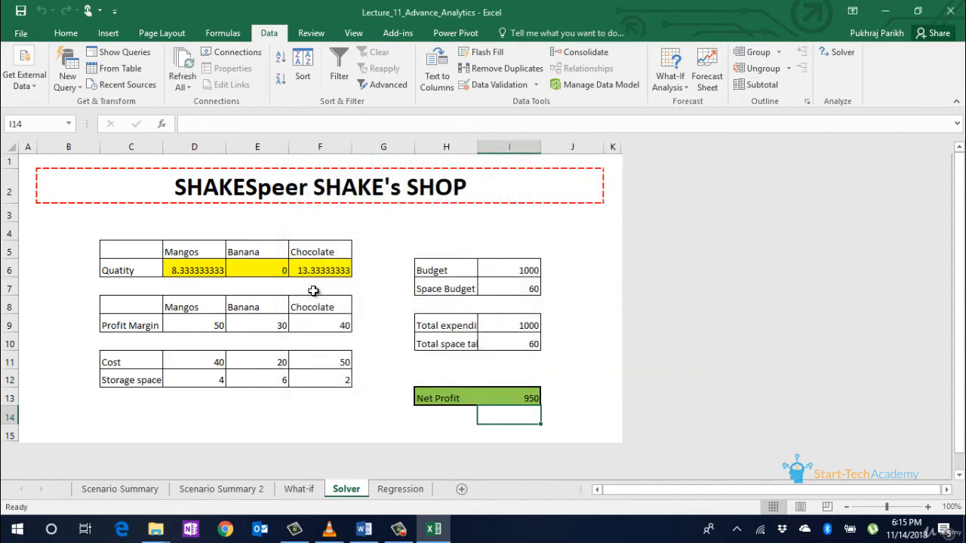
Step: Check the solved Mangos quantity in D6 and the Net Profit formula in I13, then go to the Regression sheet
left_click(172, 265)
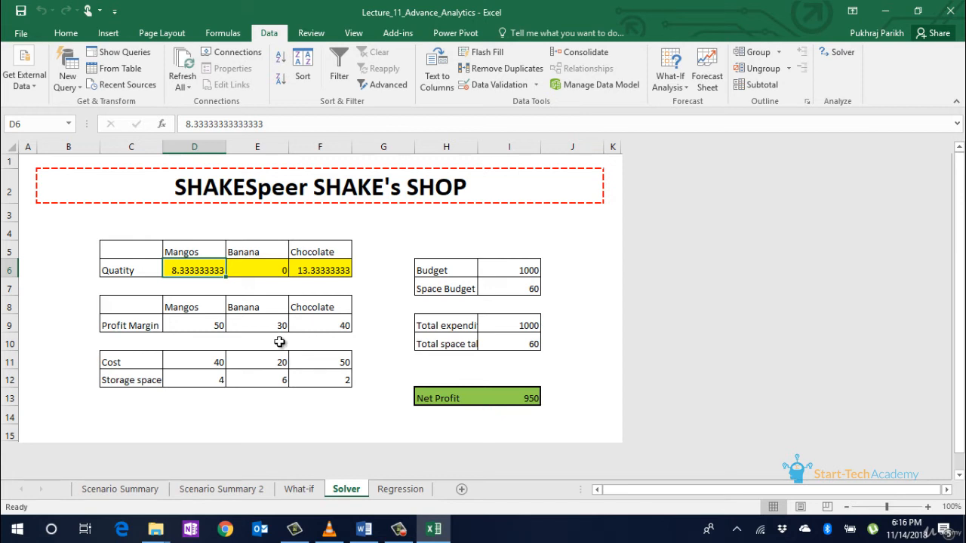
left_click(513, 397)
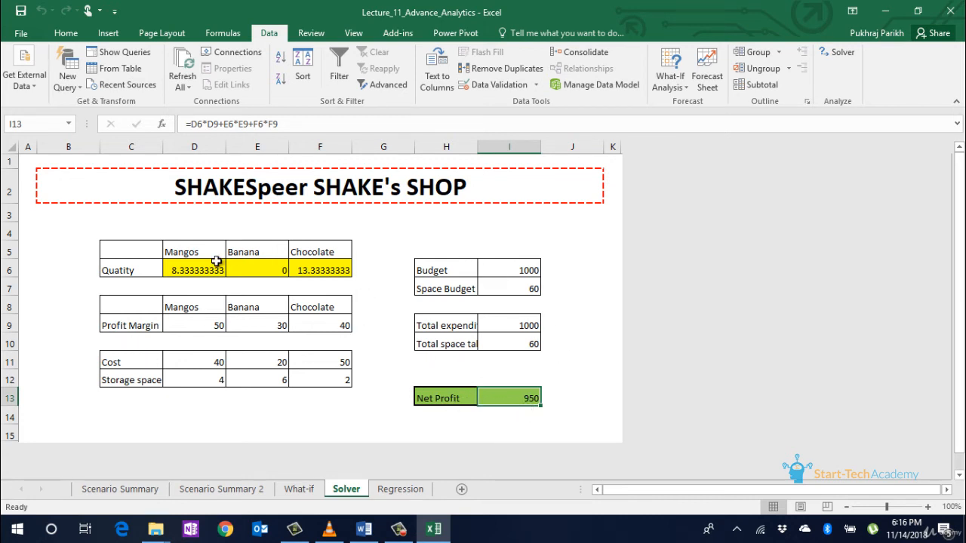
left_click(411, 386)
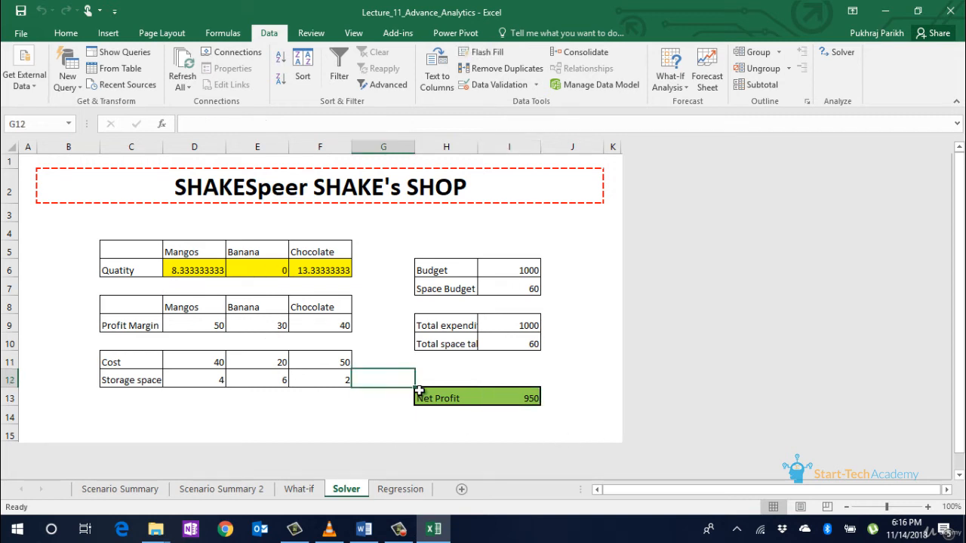
left_click(400, 489)
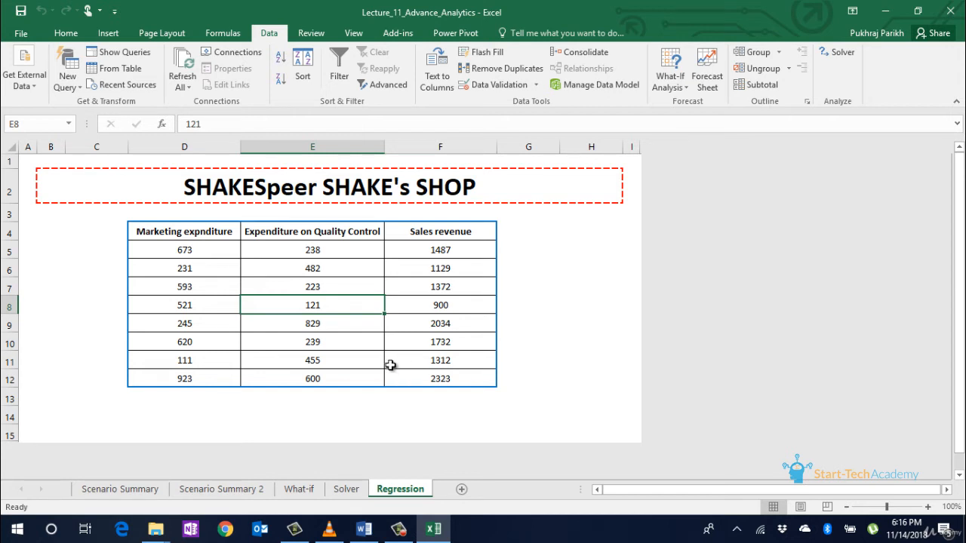
left_click(211, 234)
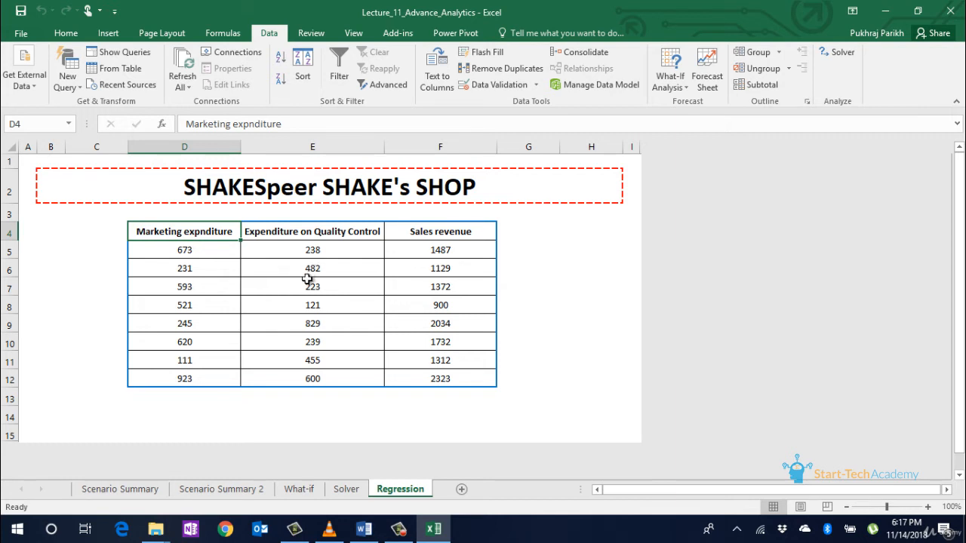
left_click(414, 245)
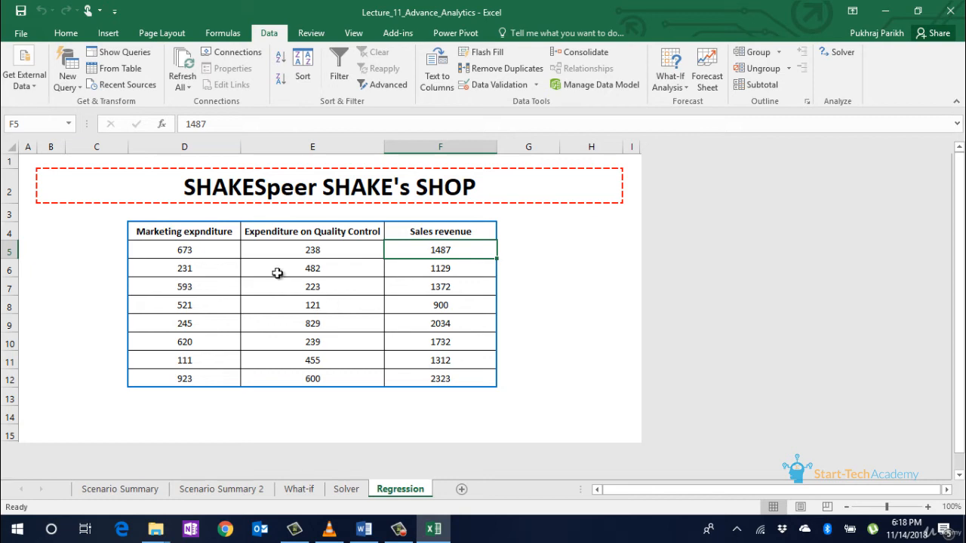
Step: Turn on the Analysis ToolPak add-in through Excel Options and open the Data Analysis tools
left_click(13, 33)
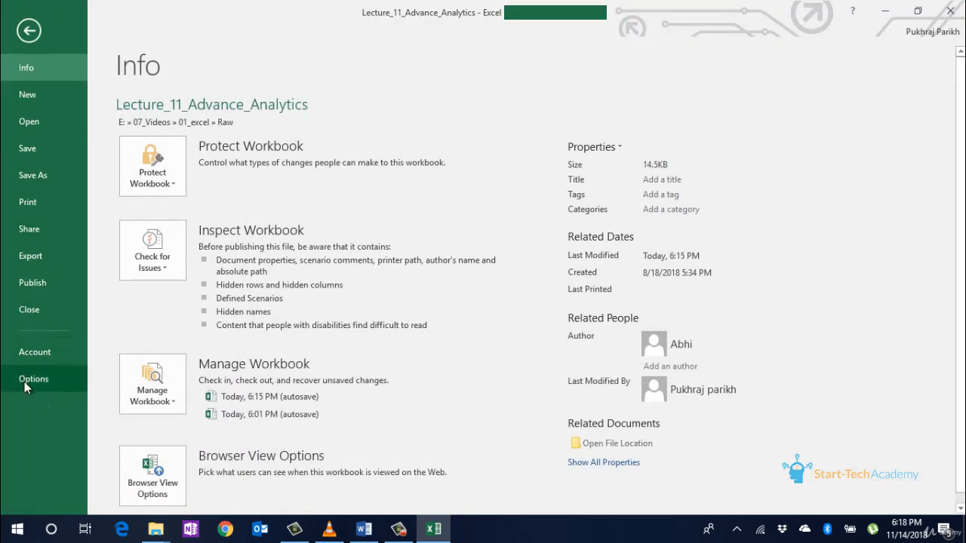
left_click(24, 380)
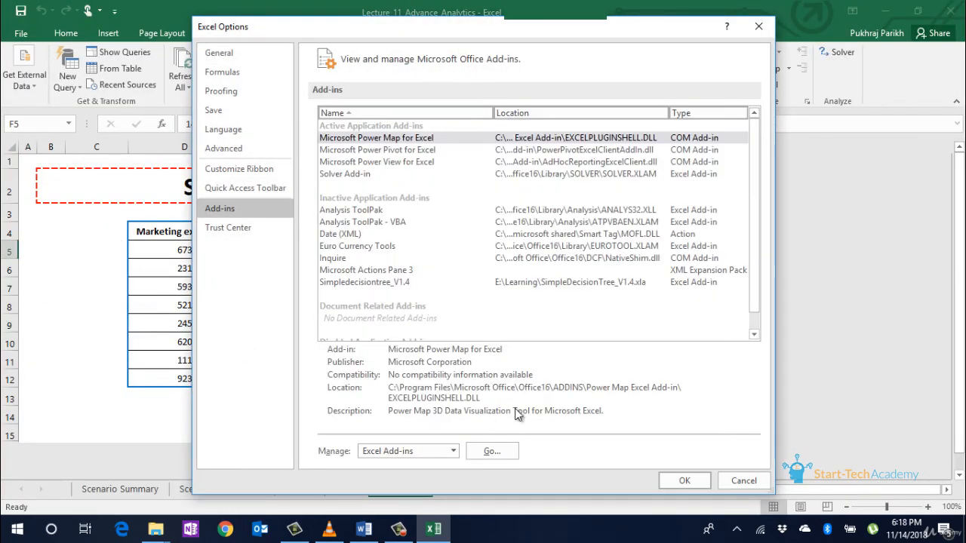
left_click(501, 450)
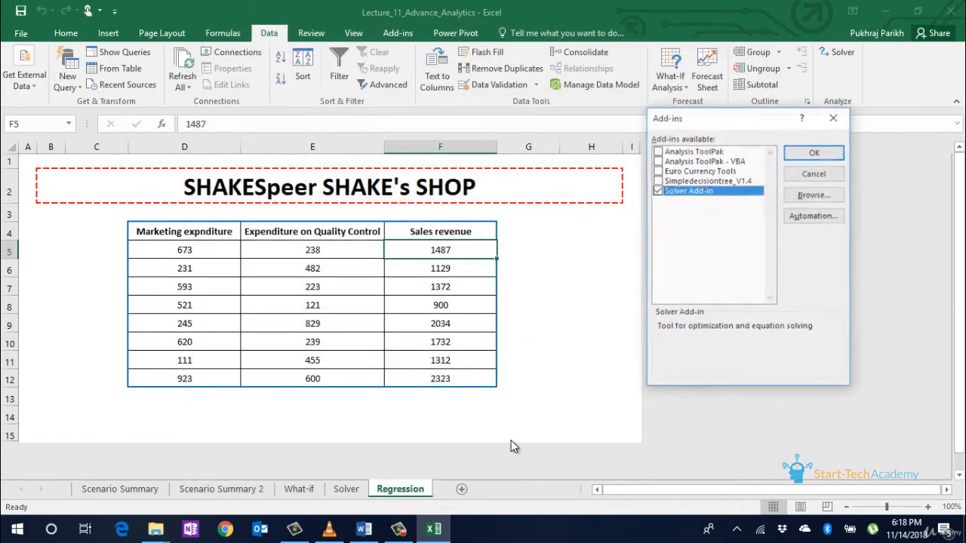
left_click(657, 152)
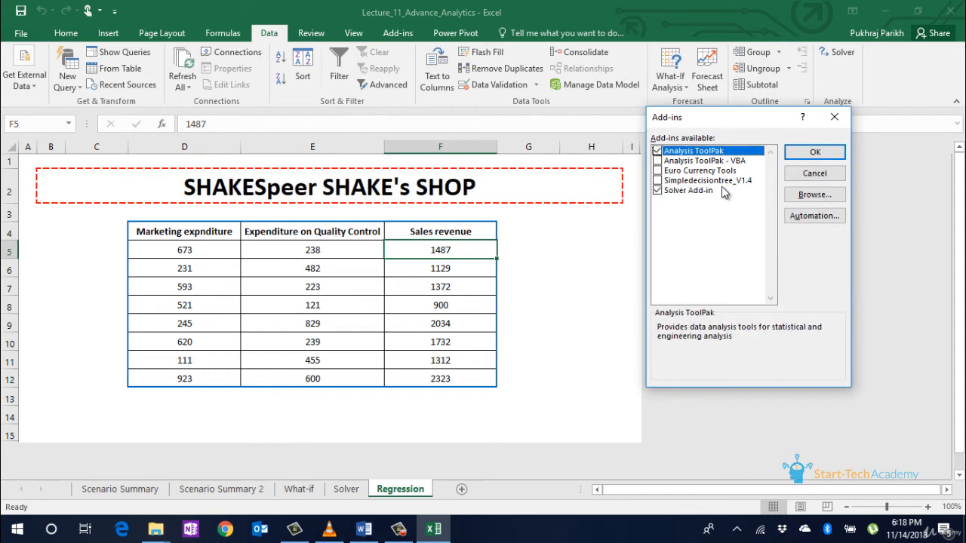
left_click(811, 153)
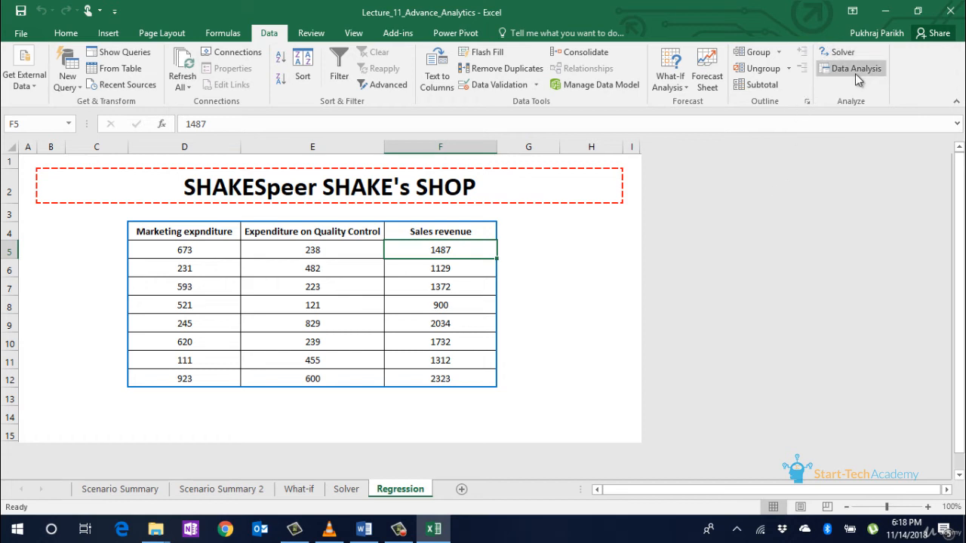
left_click(842, 69)
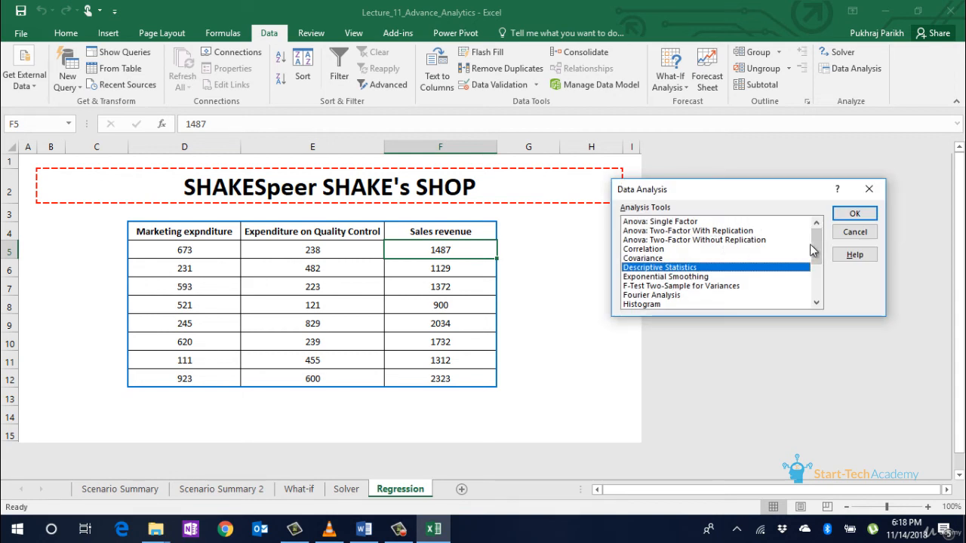
Step: Run a Regression with Y range $F$4:$F$12, X range $D$4:$E$12 and Labels checked
left_click_drag(814, 249, 820, 279)
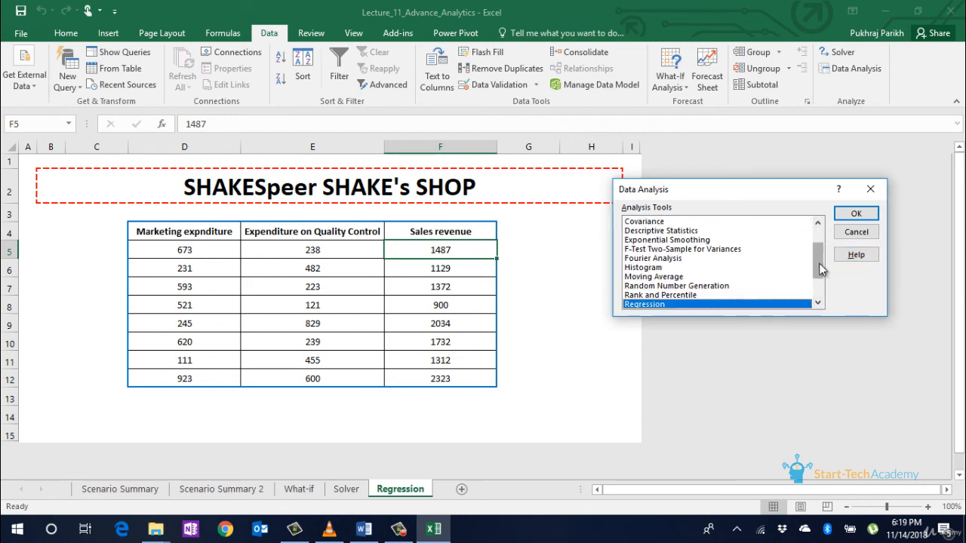
left_click_drag(819, 263, 819, 270)
left_click(856, 214)
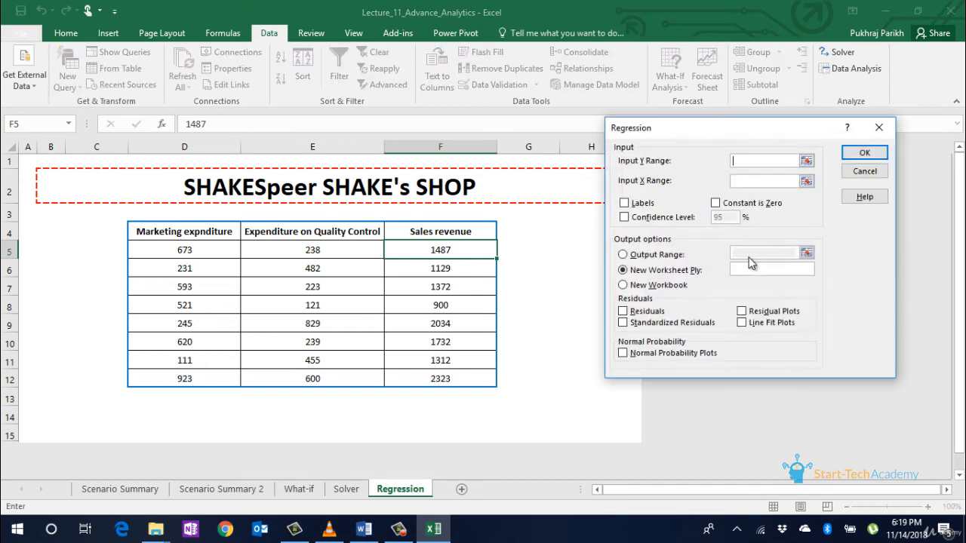
left_click(806, 160)
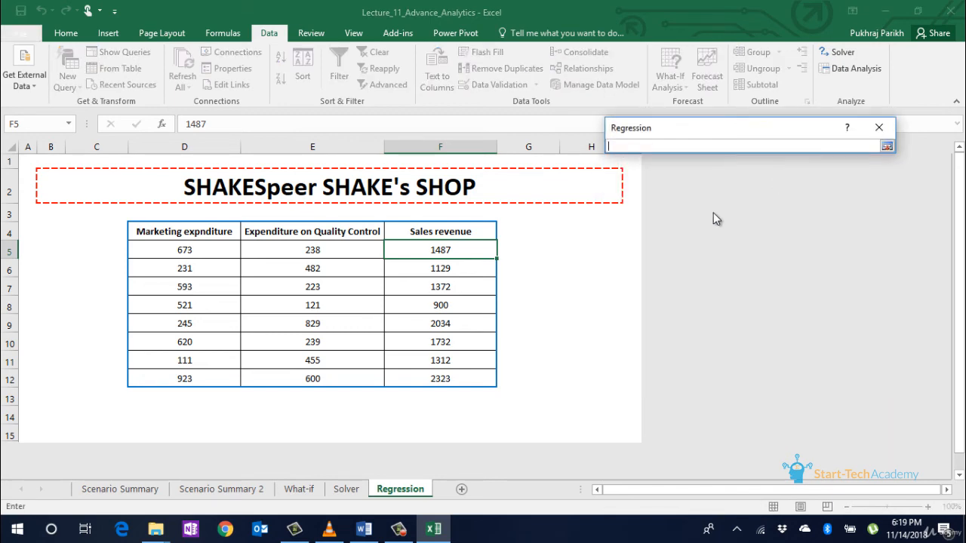
left_click_drag(407, 232, 476, 376)
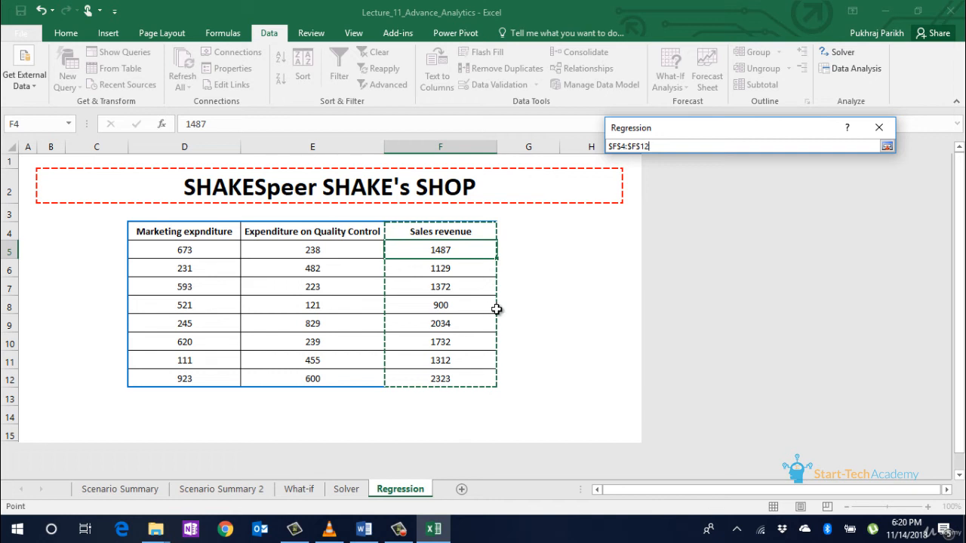
key("Return")
left_click(806, 181)
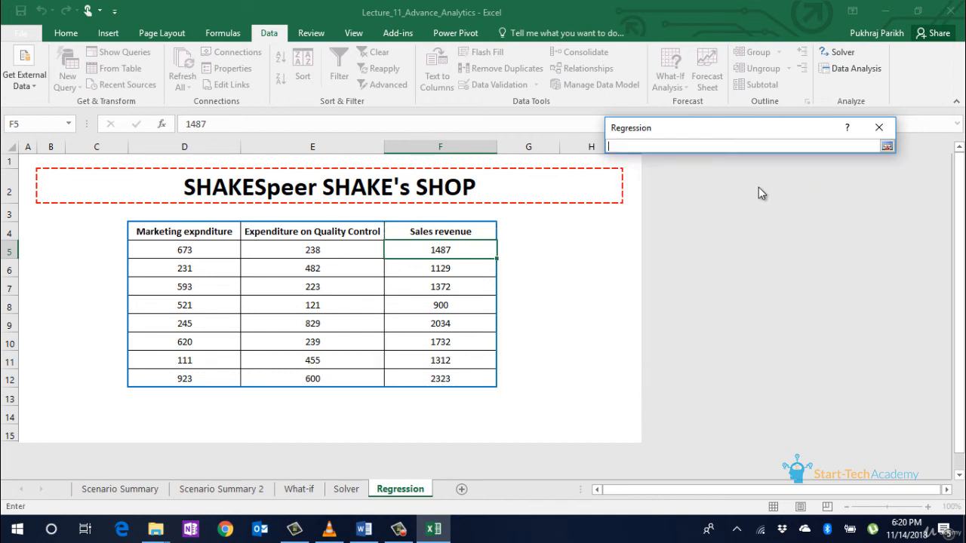
left_click_drag(141, 232, 310, 375)
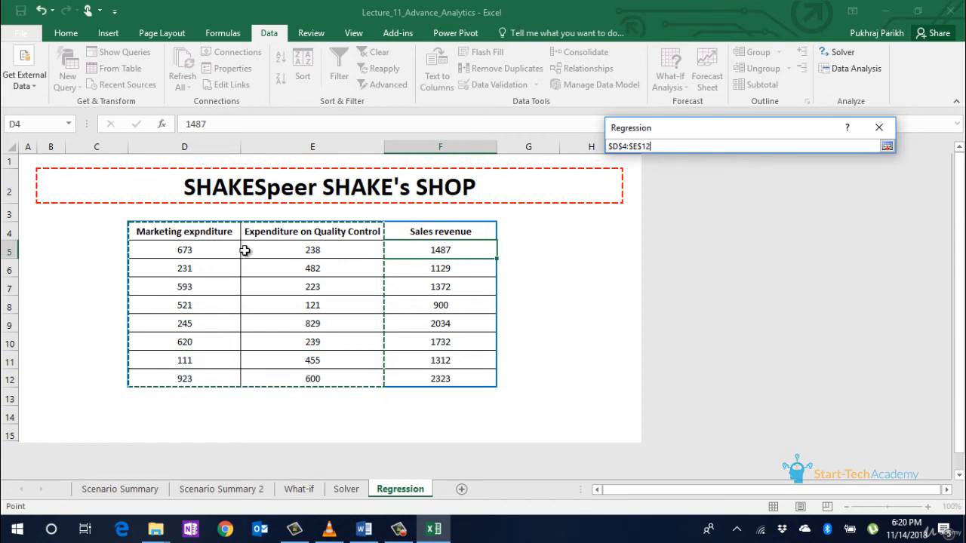
left_click(887, 147)
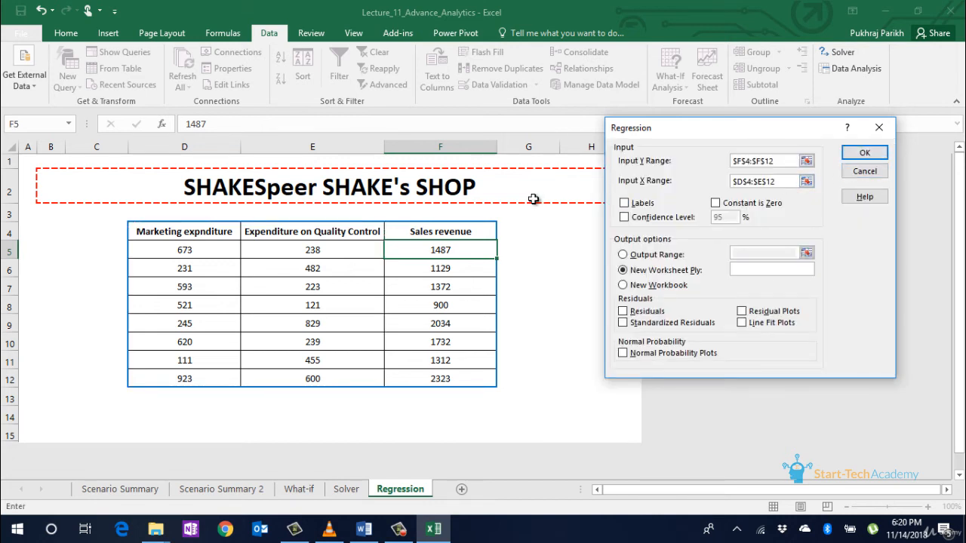
left_click(625, 203)
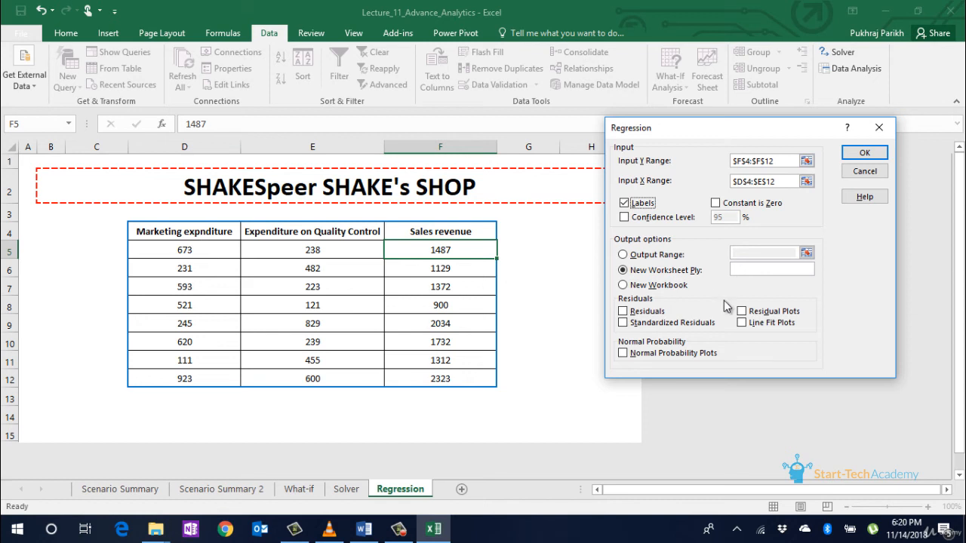
left_click(863, 154)
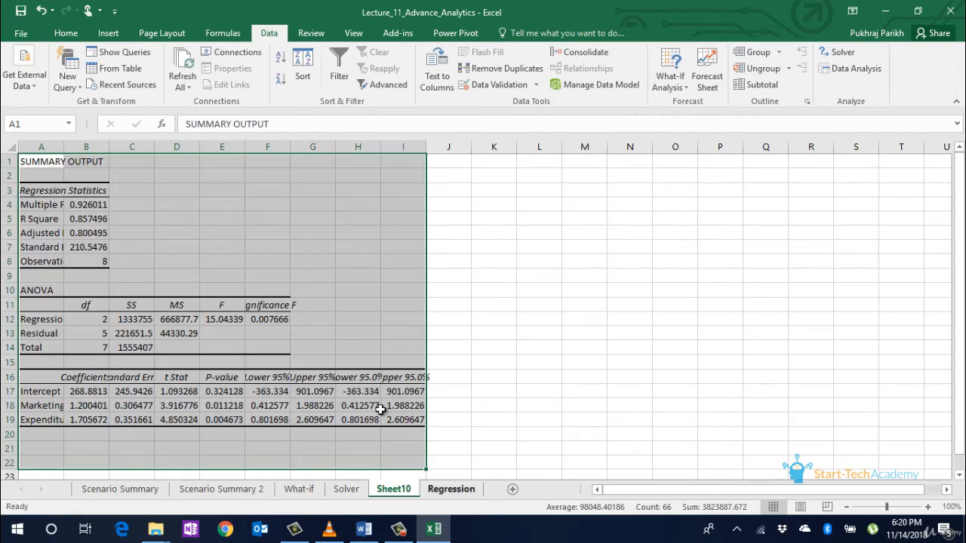
Step: AutoFit the Sheet10 output columns so labels and Significance F show fully, reviewing Multiple R and R Square
double_click(60, 144)
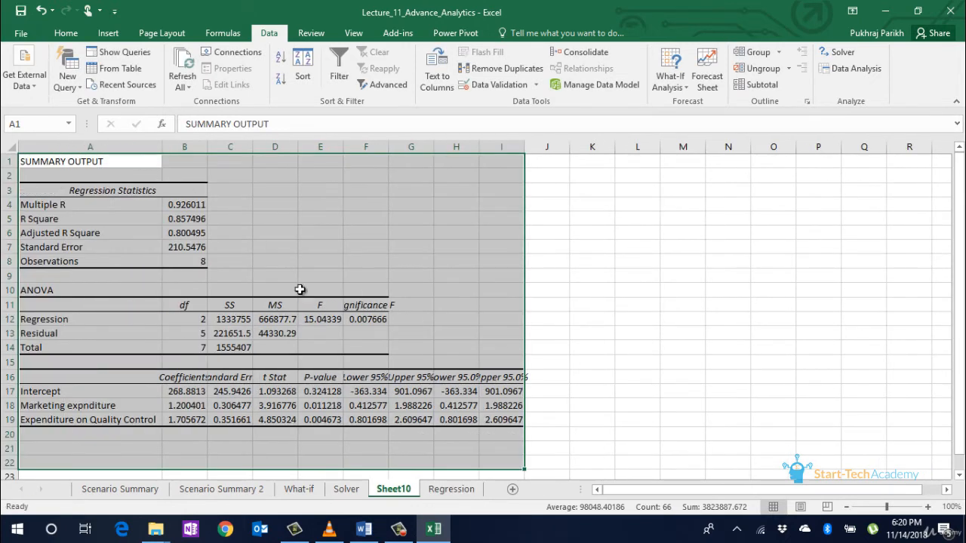
left_click(320, 319)
left_click(411, 405)
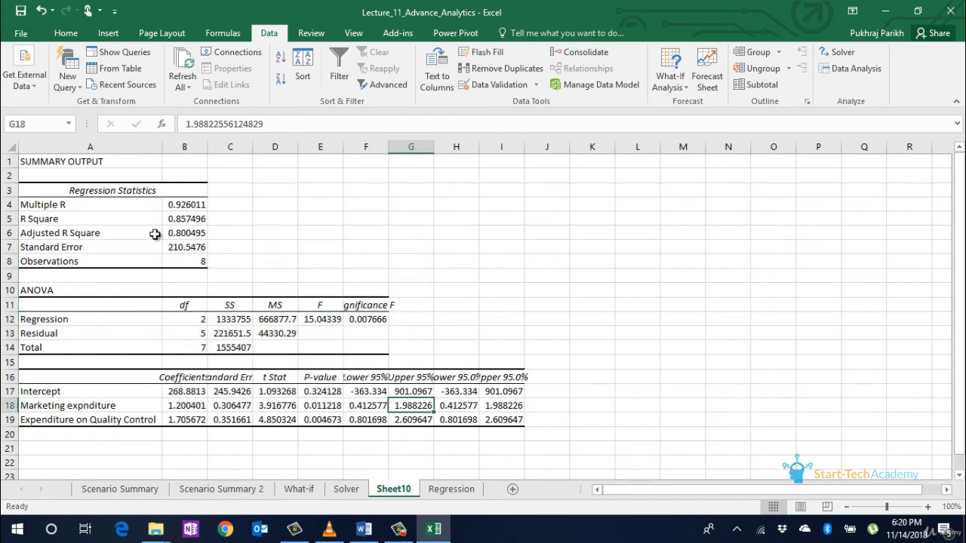
left_click(184, 206)
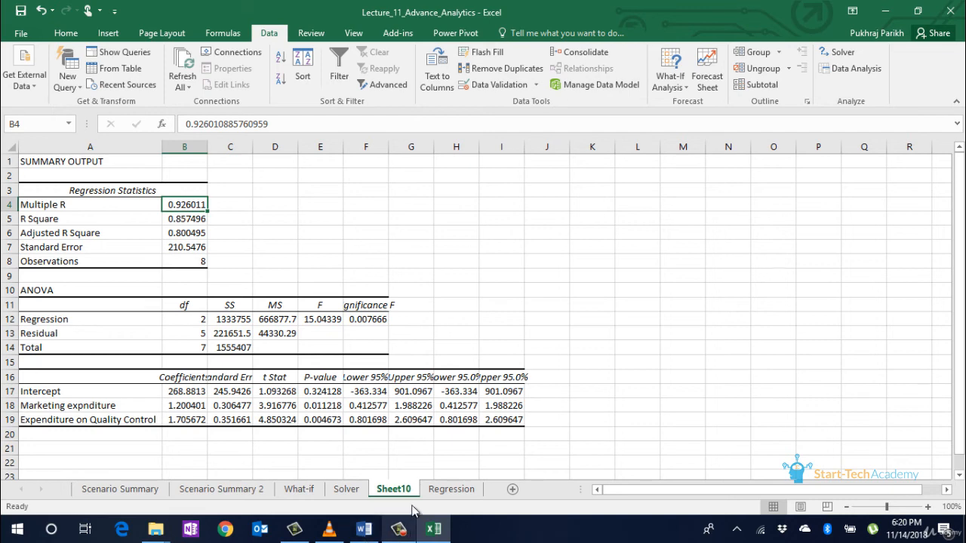
left_click(436, 489)
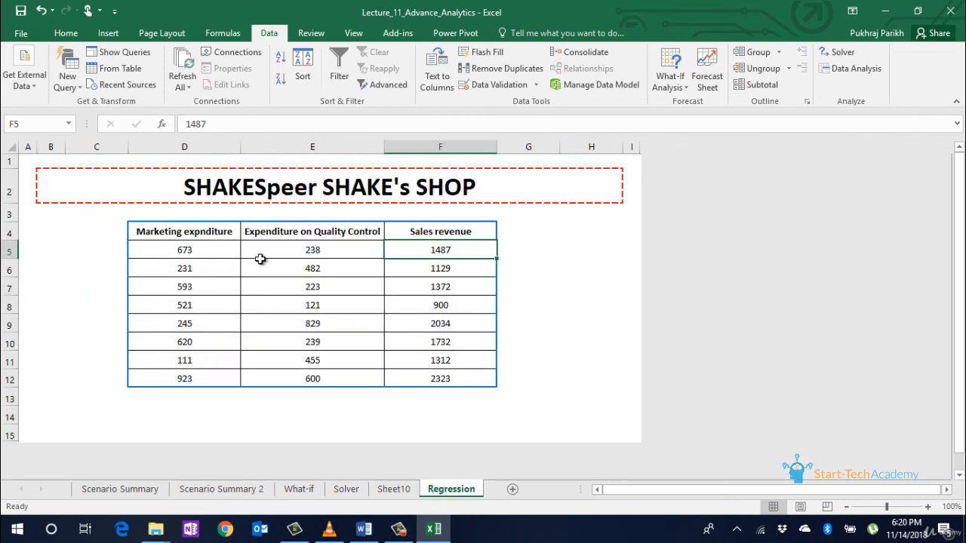
left_click(206, 254)
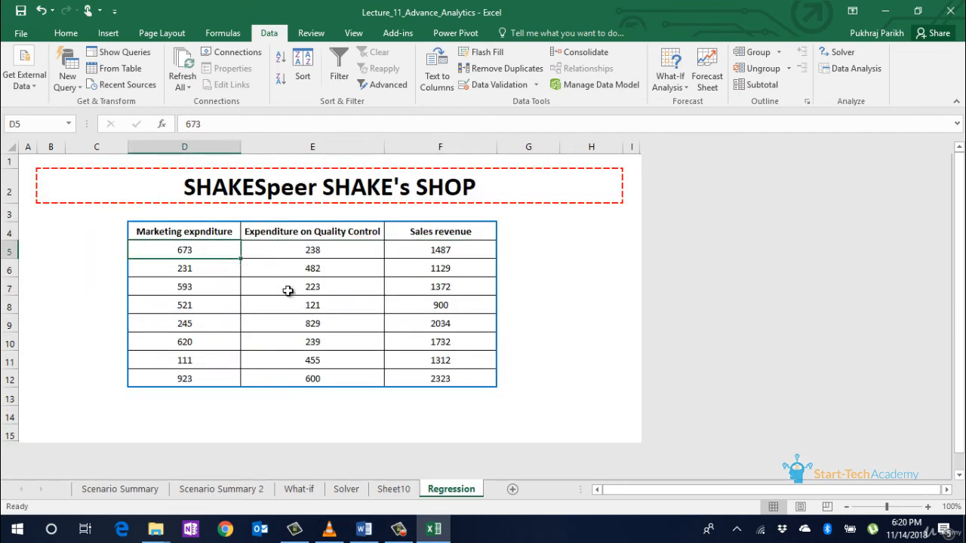
left_click(389, 490)
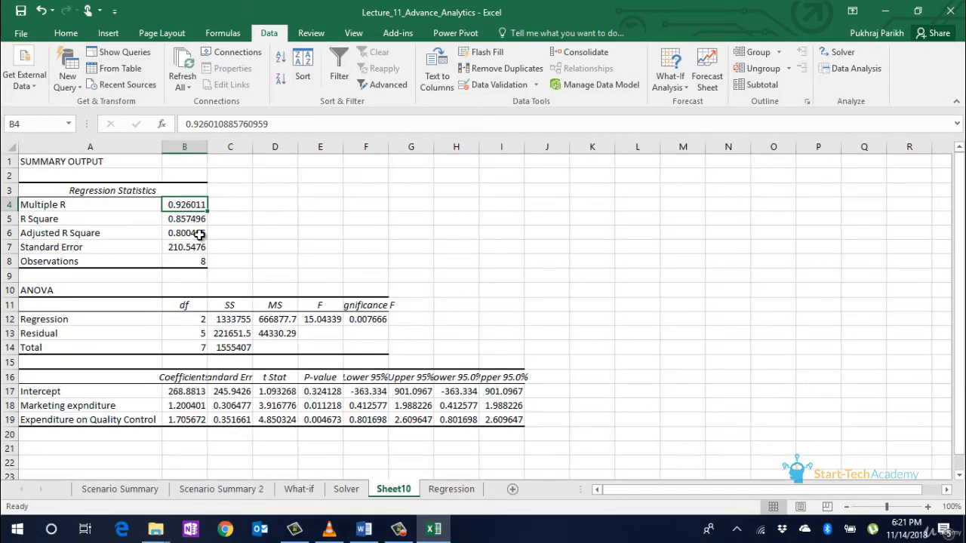
key("Down")
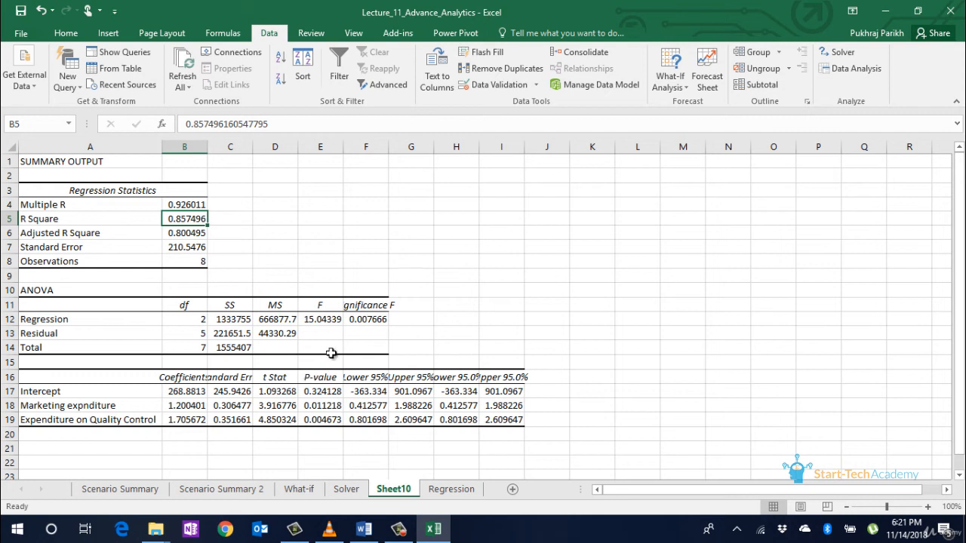
double_click(390, 145)
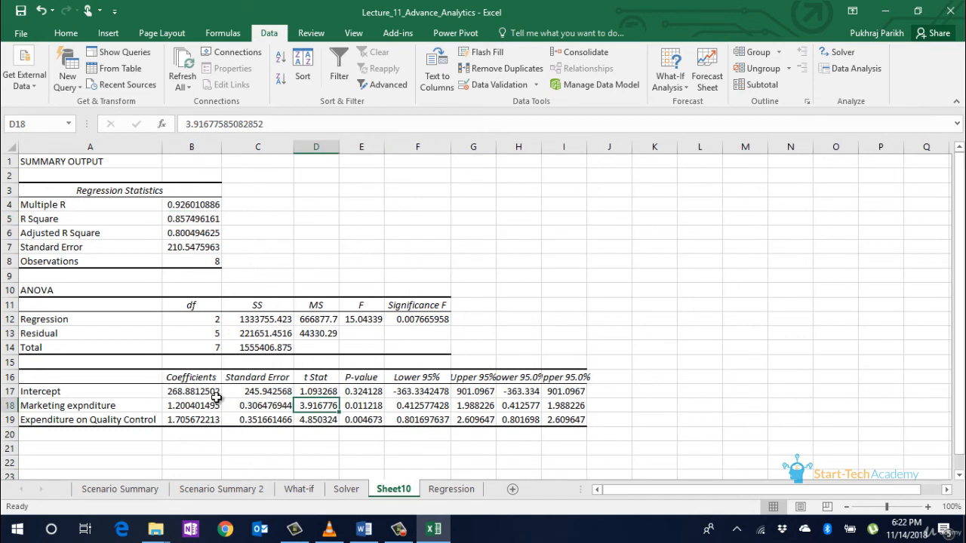
Step: Review the coefficients (intercept 268.88, marketing 1.20, quality control 1.71), then return to the Regression sheet
left_click(54, 407)
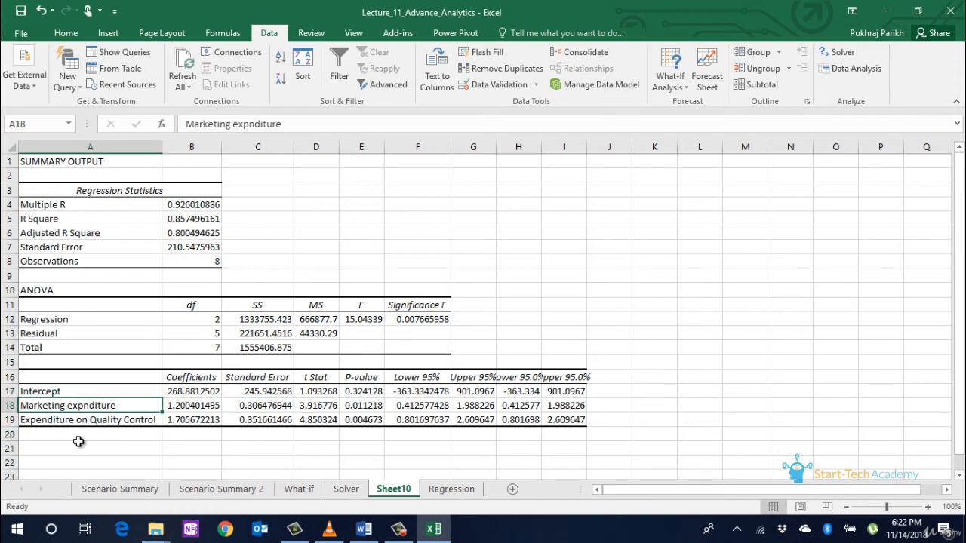
left_click(179, 407)
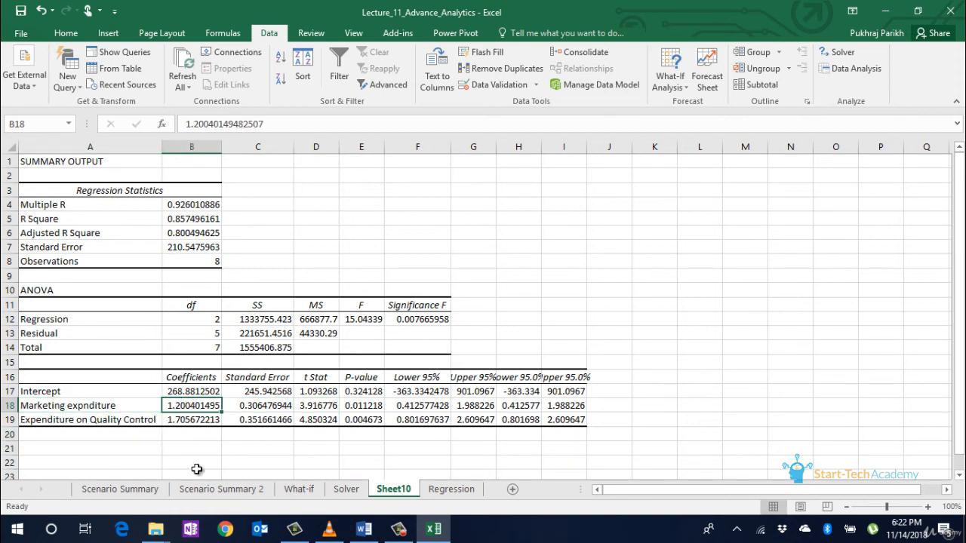
left_click(58, 423)
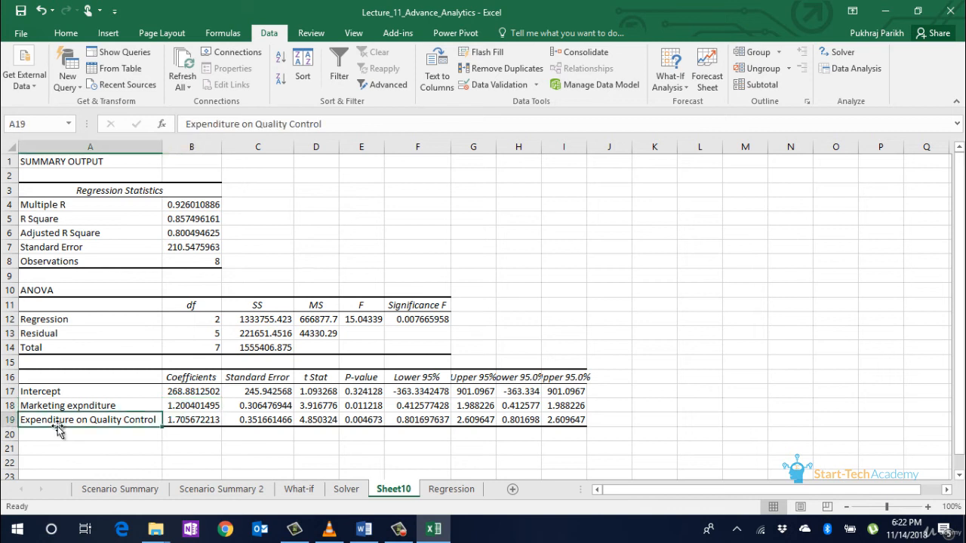
left_click(182, 422)
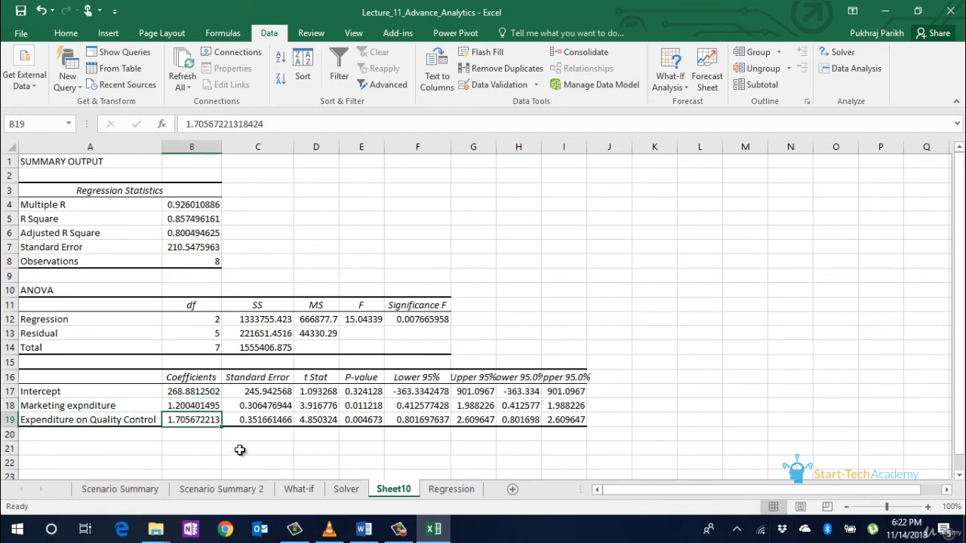
left_click(198, 392)
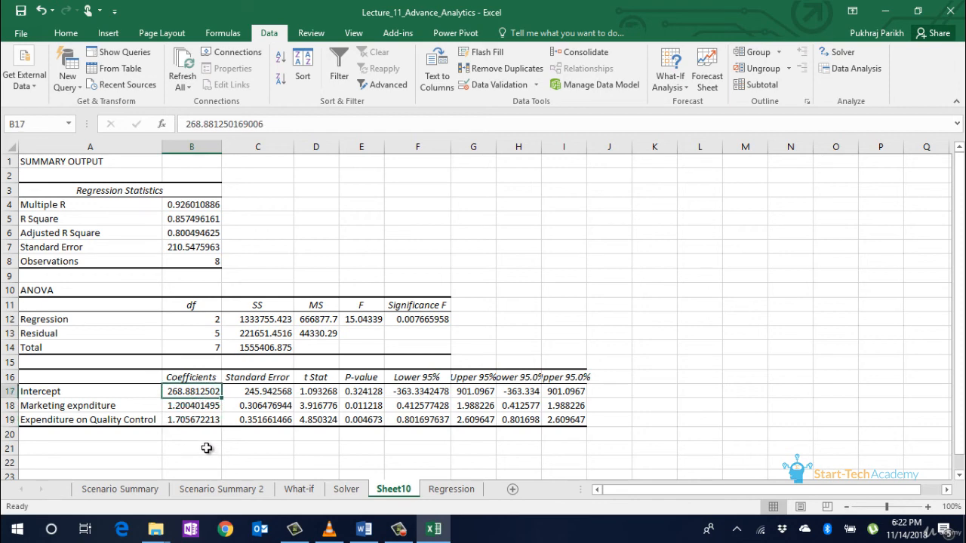
key("ctrl+Page_Down")
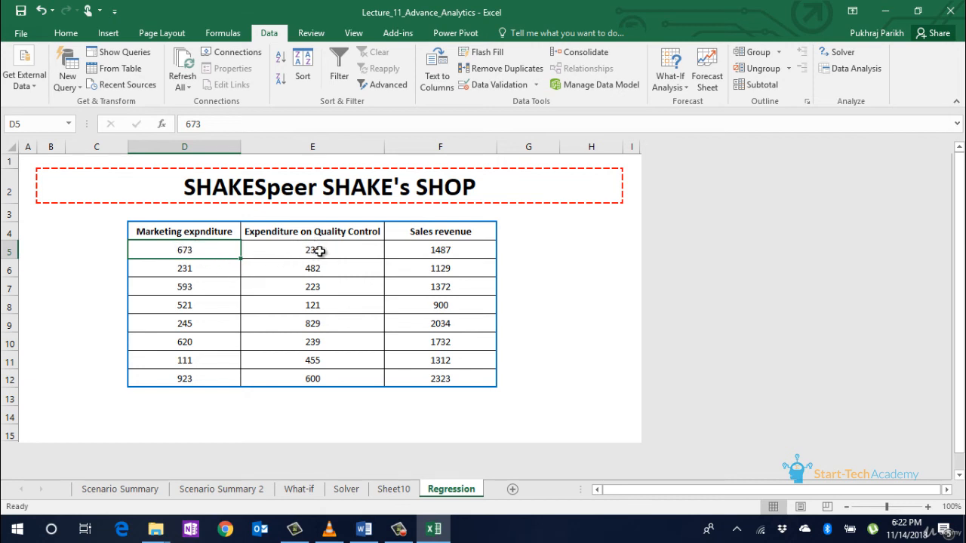
Step: Copy the marketing coefficient 1.200401495 from Sheet10 into D3 on the Regression sheet
left_click(394, 489)
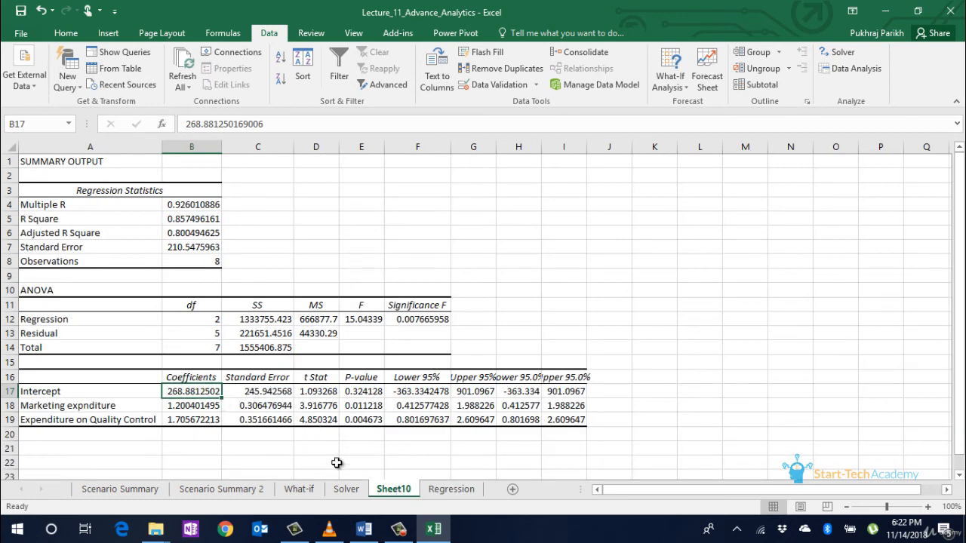
left_click(447, 491)
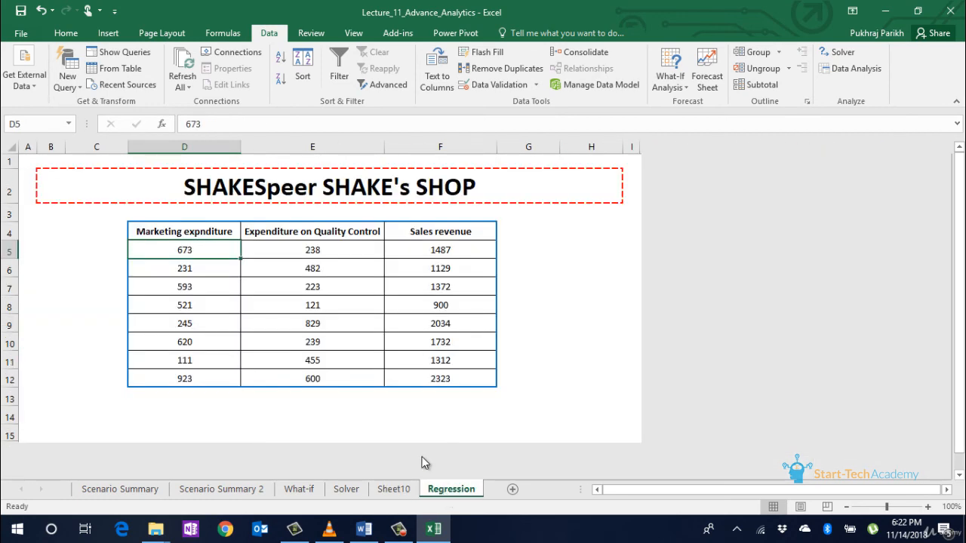
left_click(391, 490)
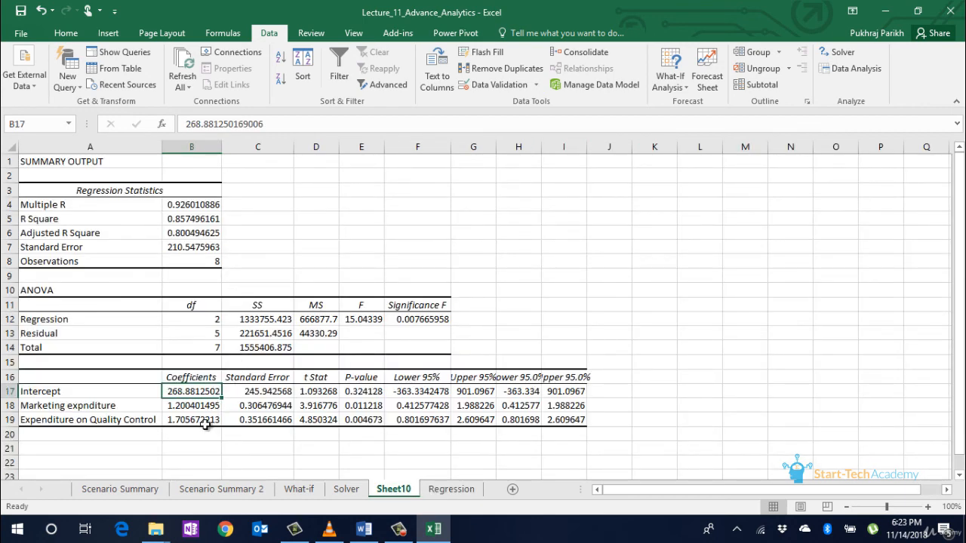
left_click(179, 408)
key("ctrl+c")
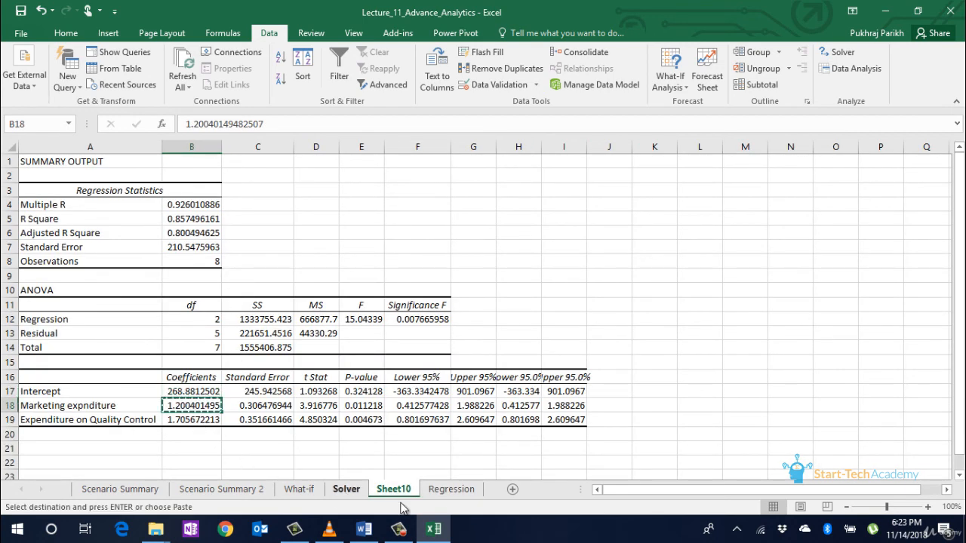
left_click(460, 490)
left_click(551, 252)
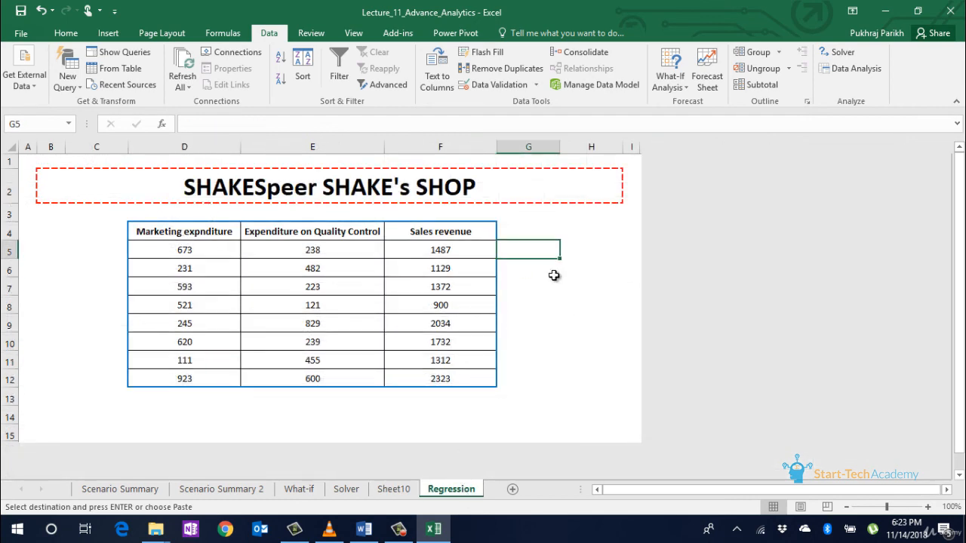
left_click(197, 214)
key("ctrl+v")
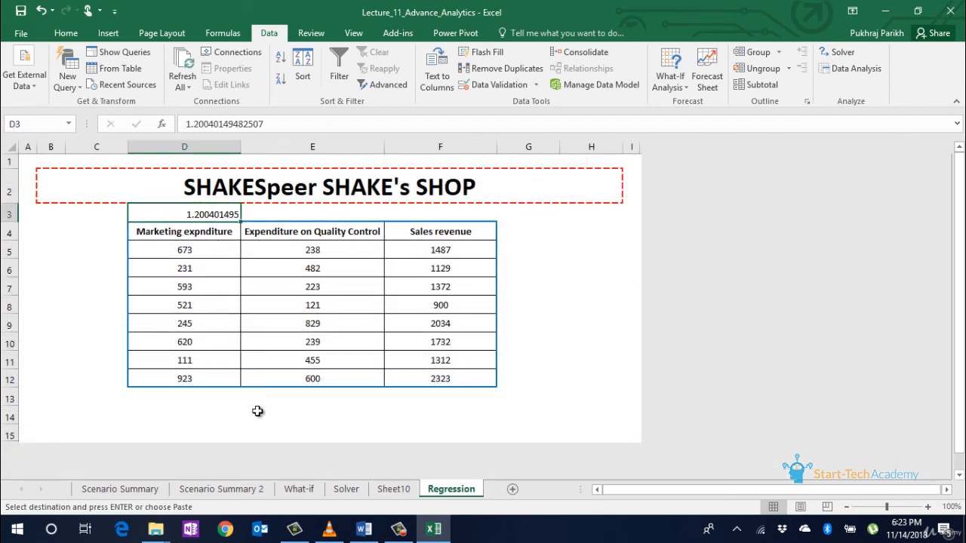
Step: Copy the quality control coefficient 1.705672213 into E3
left_click(398, 488)
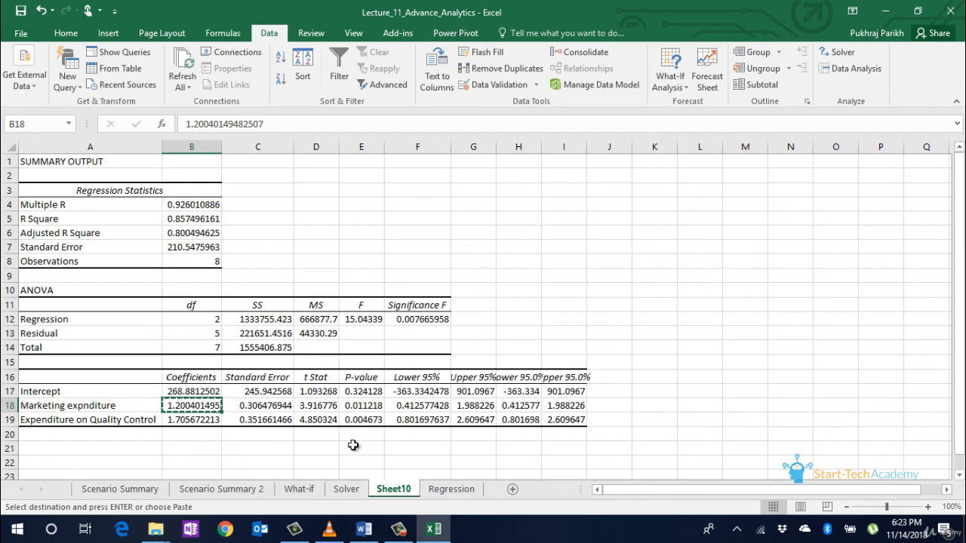
left_click(212, 420)
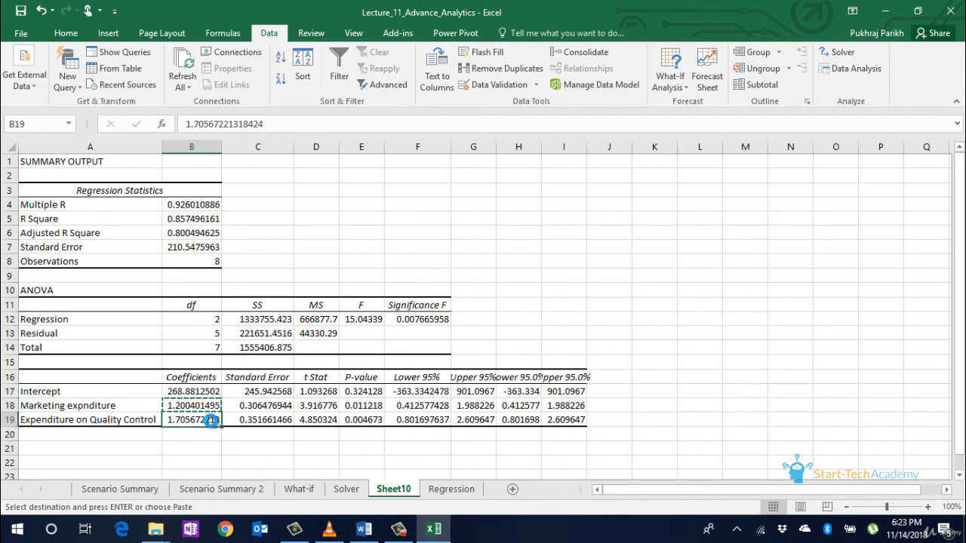
left_click(451, 488)
left_click(315, 214)
key("ctrl+v")
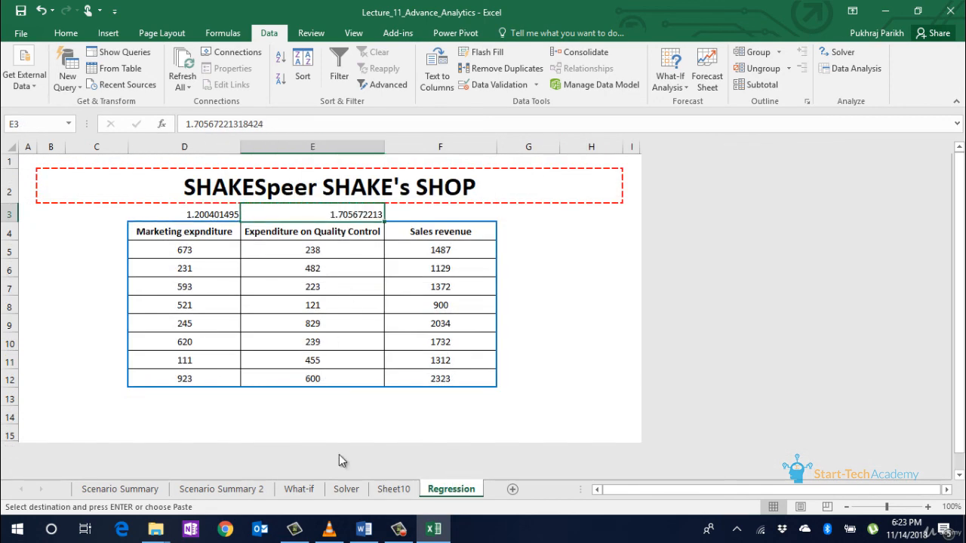
Step: Copy the intercept 268.8812502 into F3 and begin a formula in G5
left_click(381, 491)
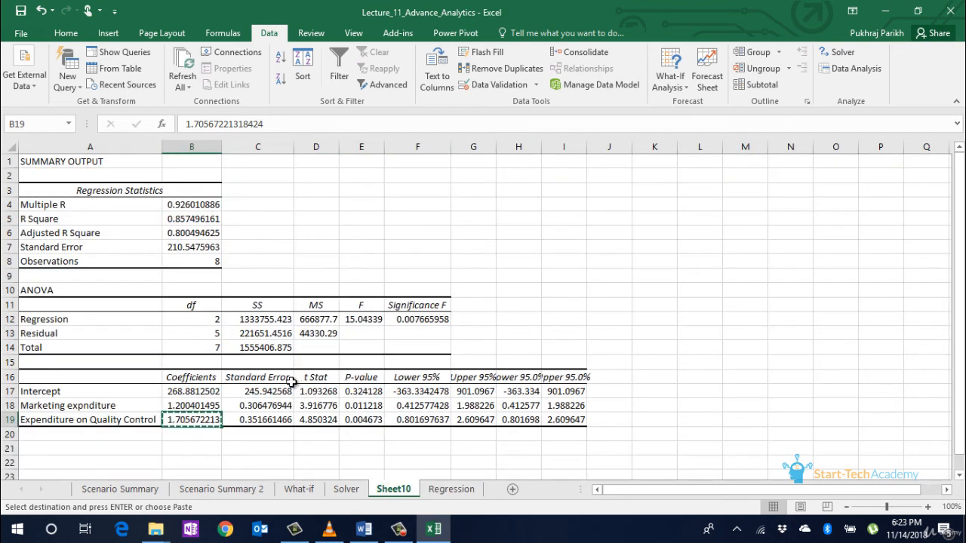
left_click(203, 391)
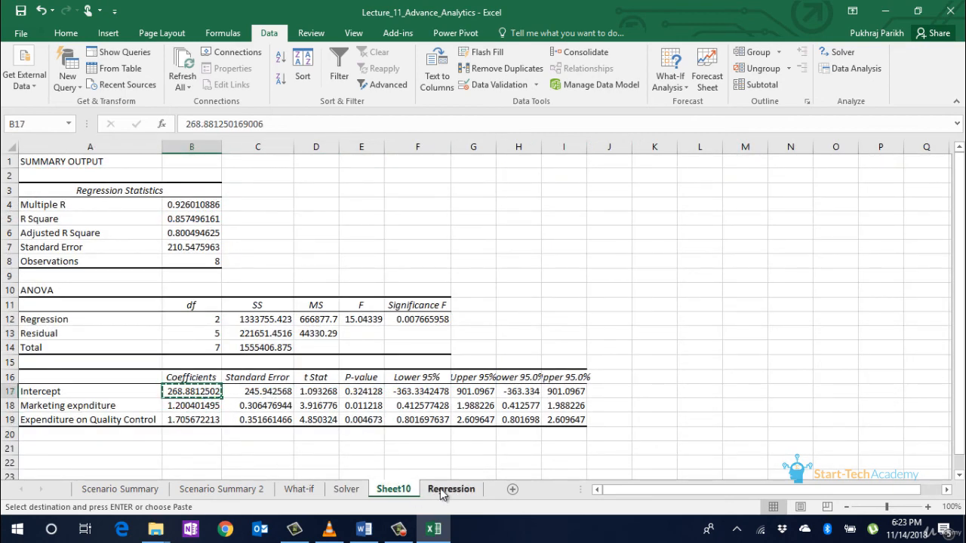
left_click(449, 490)
left_click(430, 216)
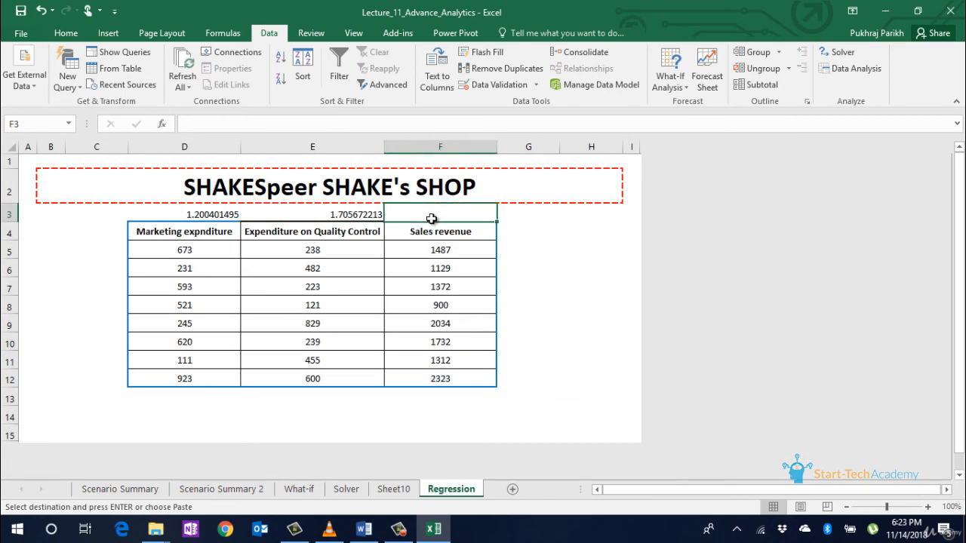
key("ctrl+v")
left_click(528, 249)
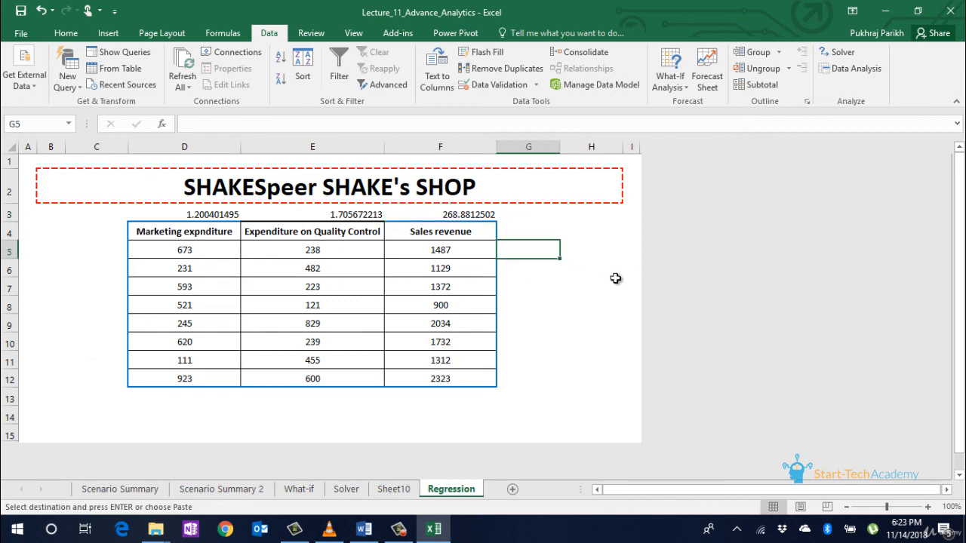
type("=")
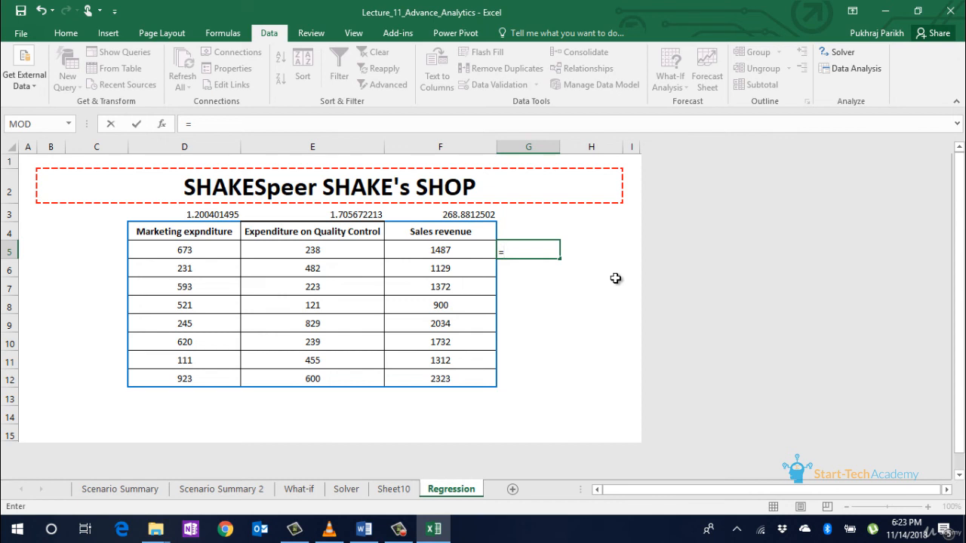
Step: Build the G5 prediction formula from D5*D3, E5*E3 and the intercept F3
type("(")
left_click(203, 254)
type("*")
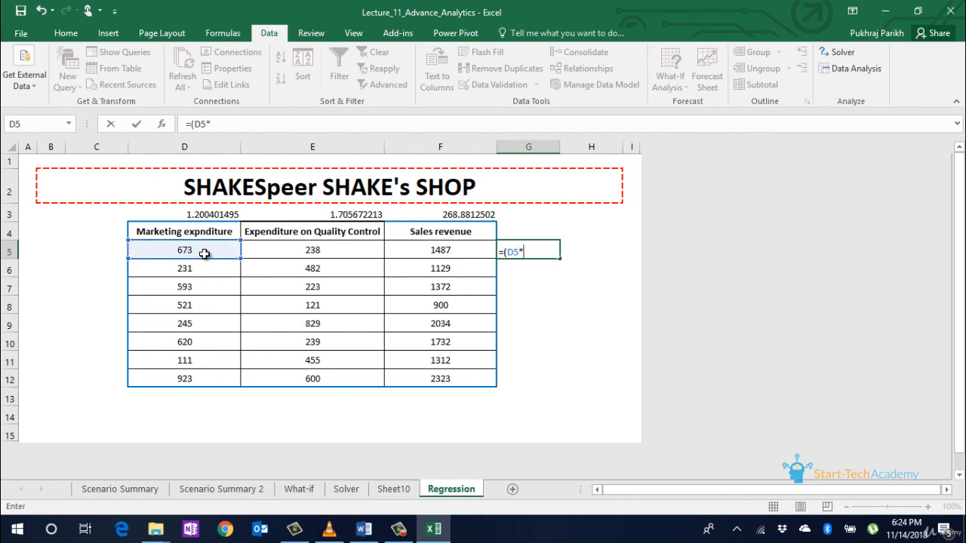
left_click(219, 213)
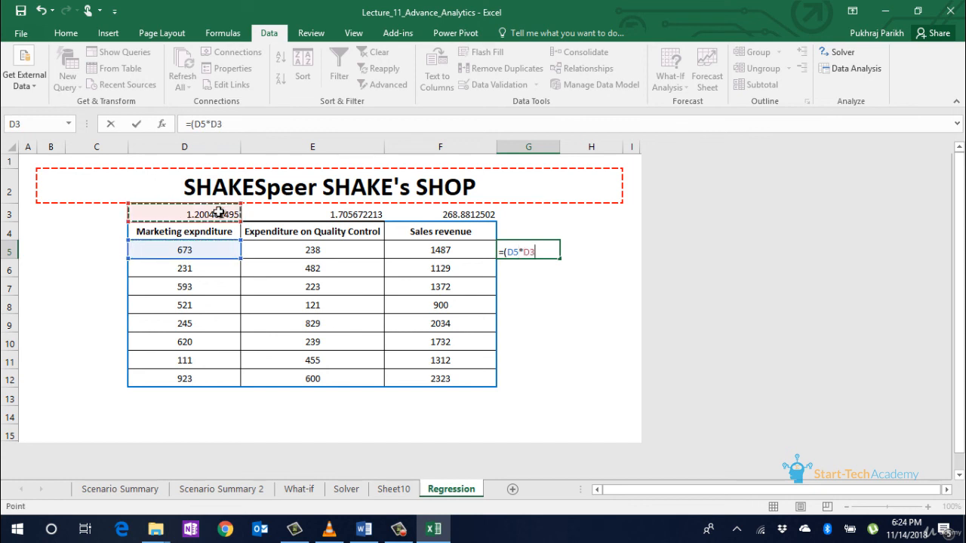
type(")+")
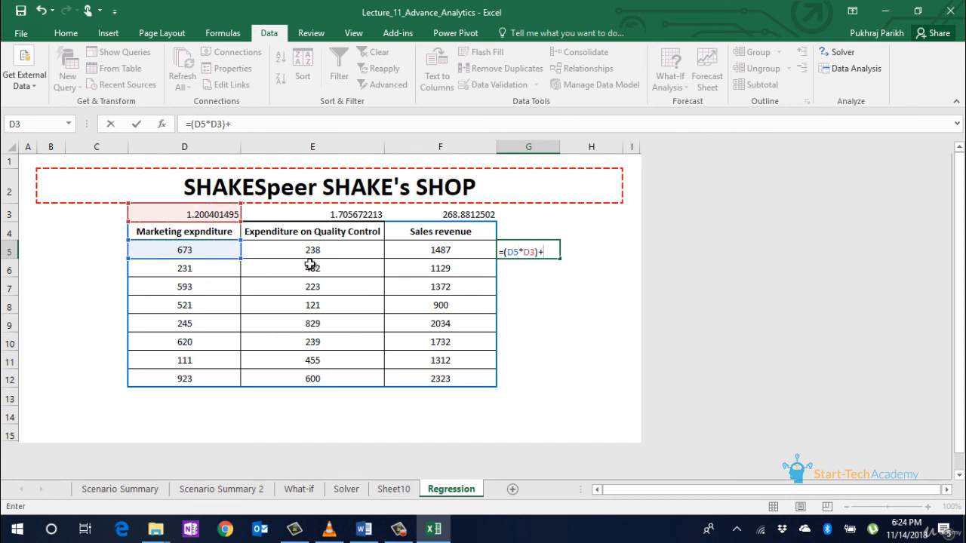
left_click(343, 256)
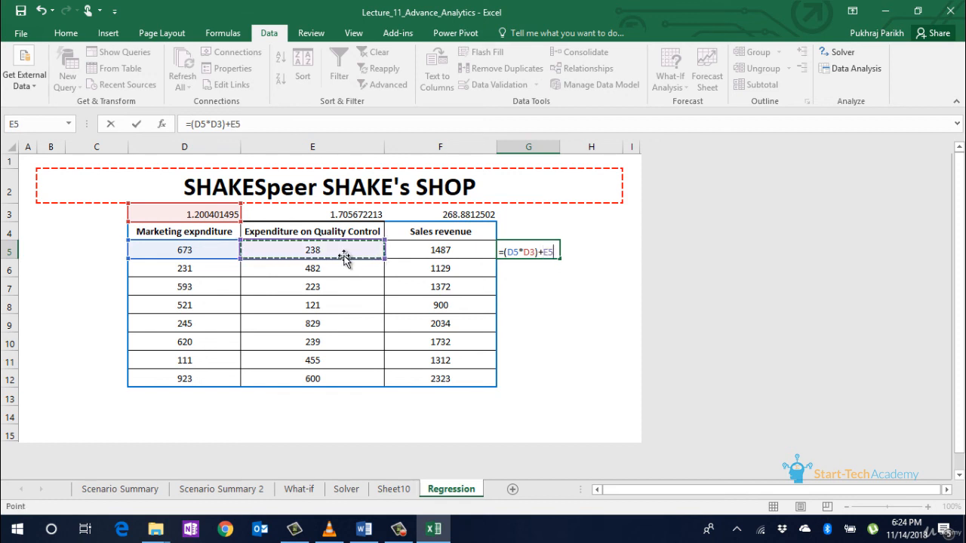
type("+")
left_click(344, 216)
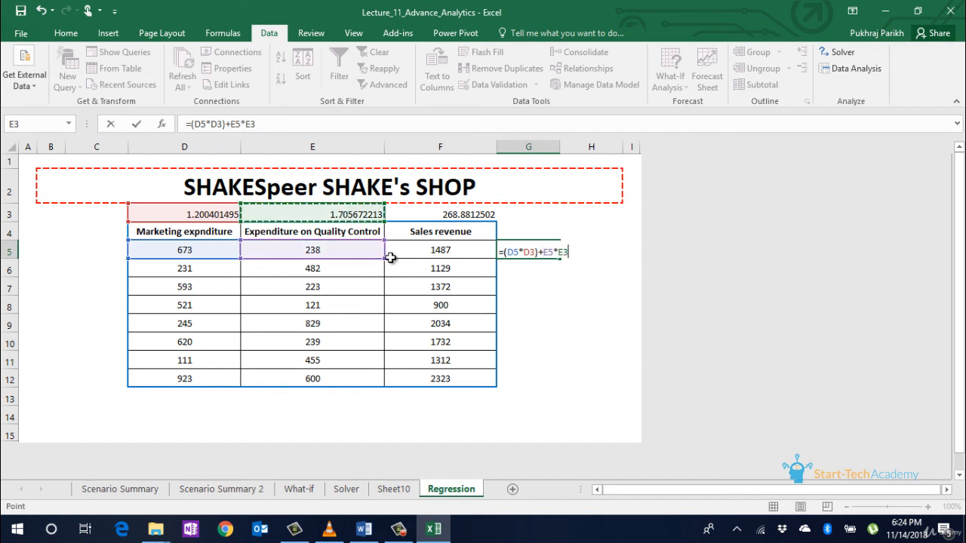
type("+")
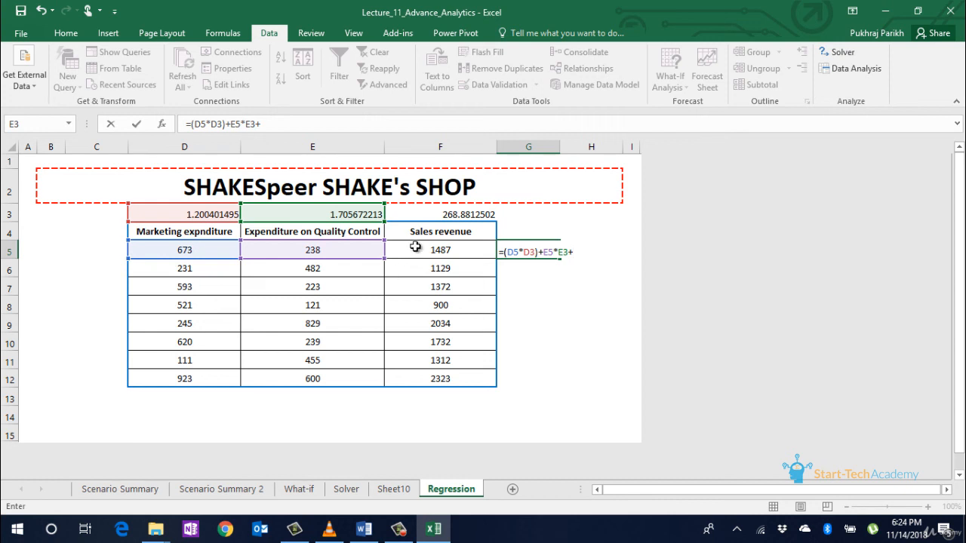
left_click(441, 215)
Step: Bracket the terms so G5 reads =(D5*D3)+(E5*E3)+F3 and enter it, giving 1482.70
left_click(569, 252)
type(")")
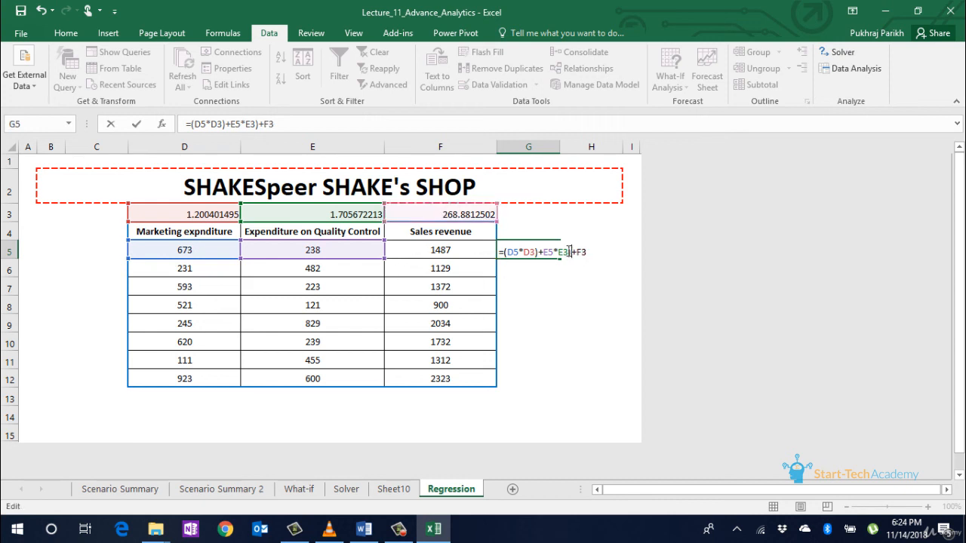
left_click(544, 252)
type("(")
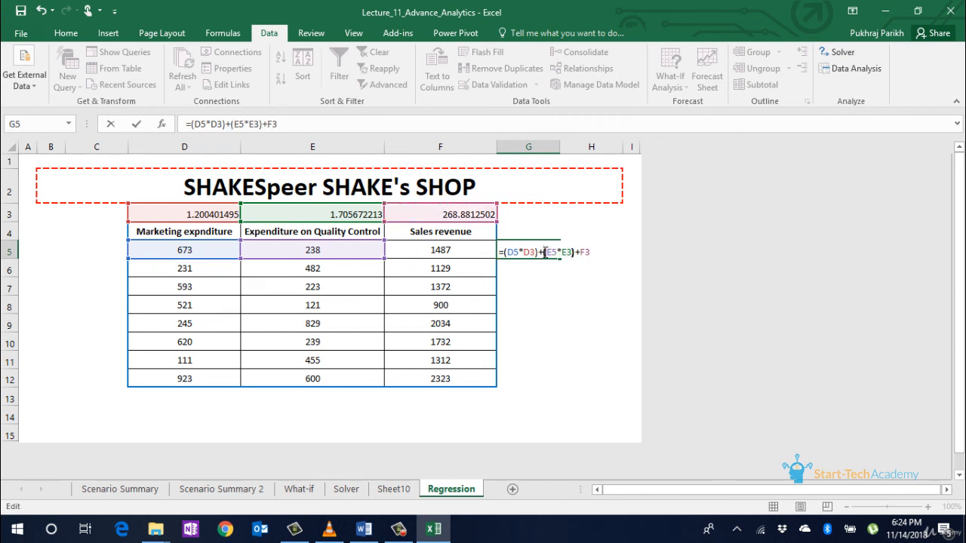
key("Return")
left_click(548, 252)
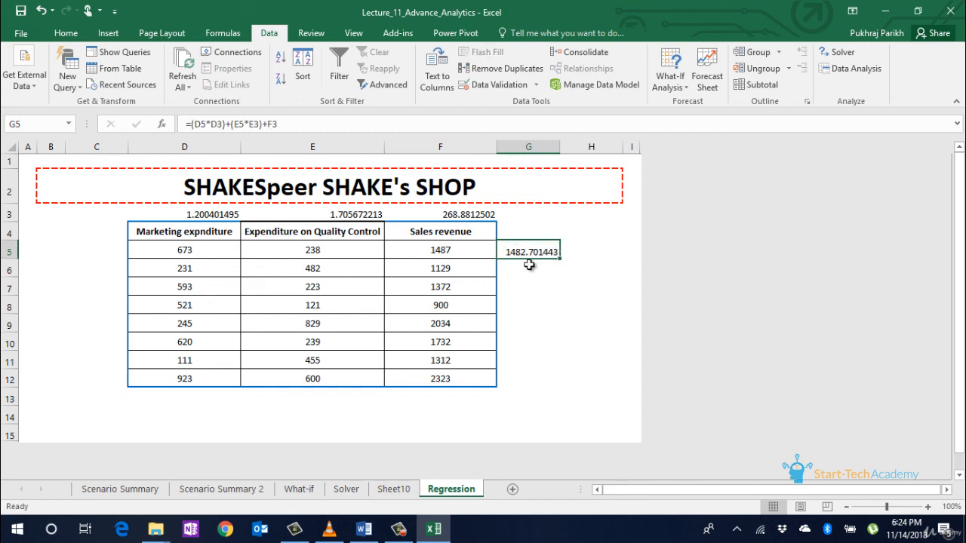
left_click_drag(559, 259, 562, 269)
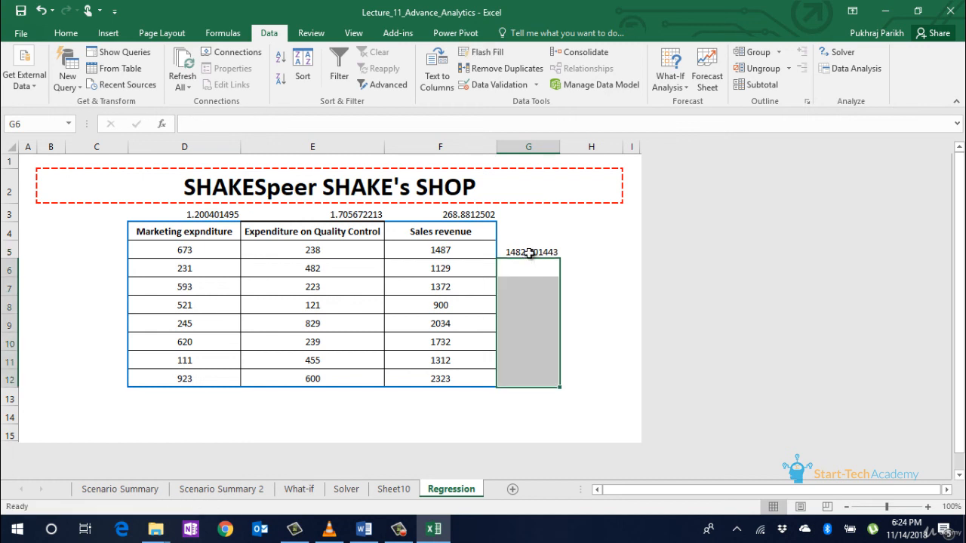
left_click(531, 253)
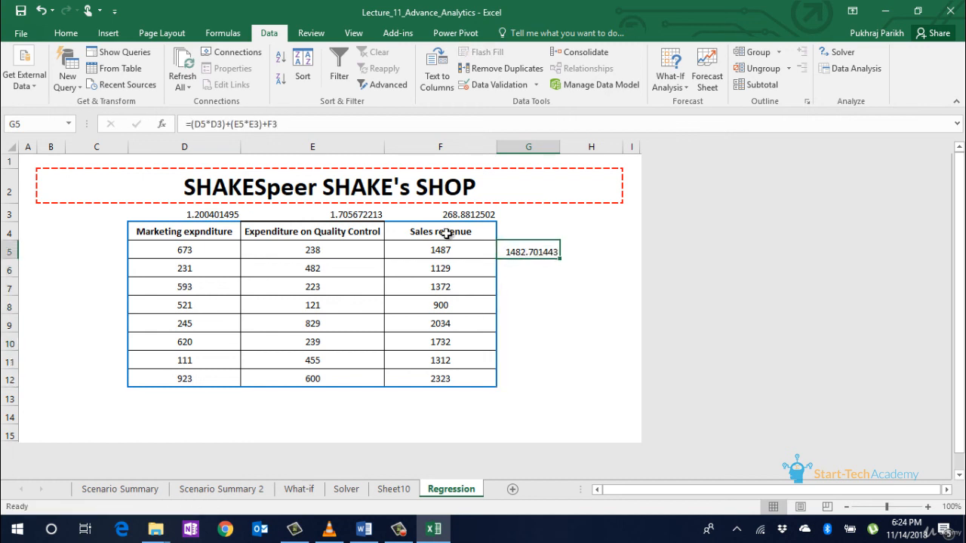
Step: Make the D3, E3 and F3 references in G5's formula absolute with F4
left_click(204, 127)
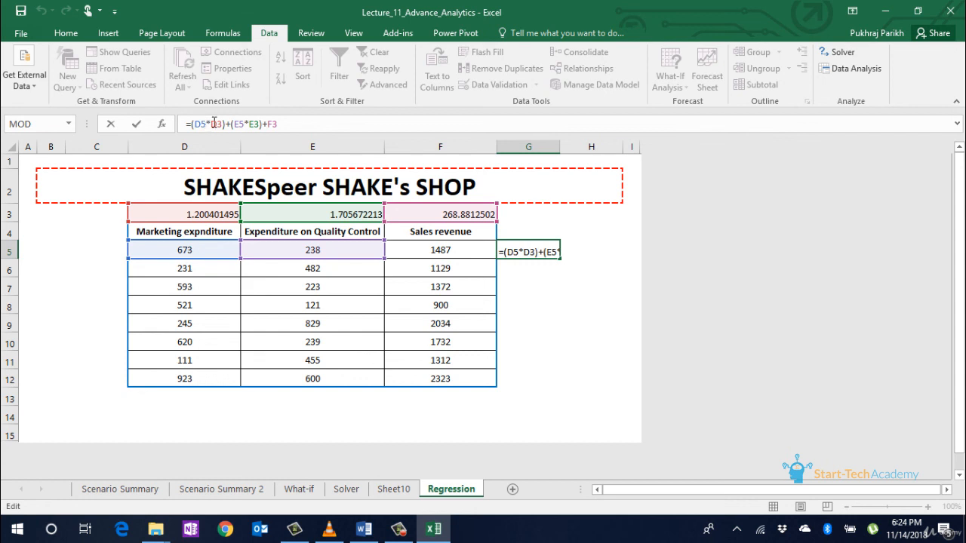
left_click(218, 124)
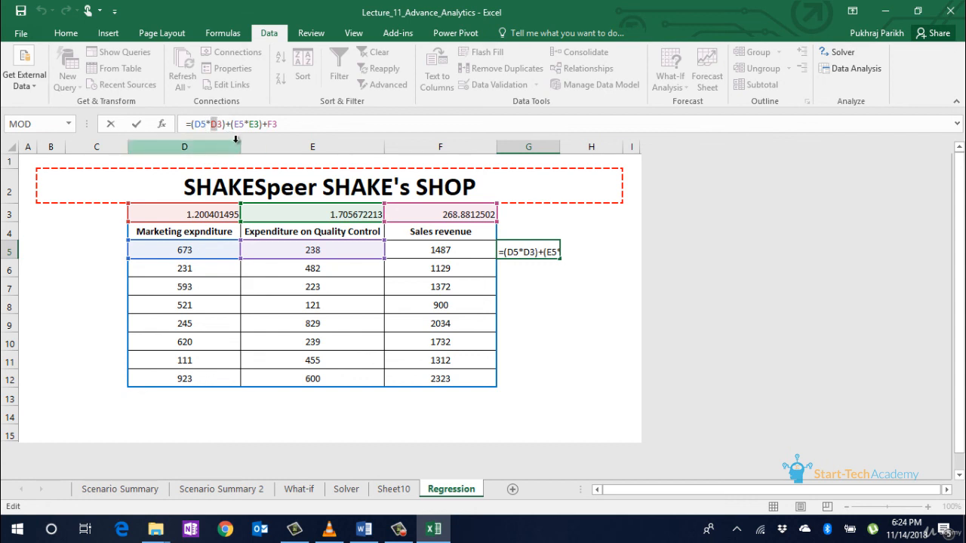
key("F4")
left_click(263, 124)
key("F4")
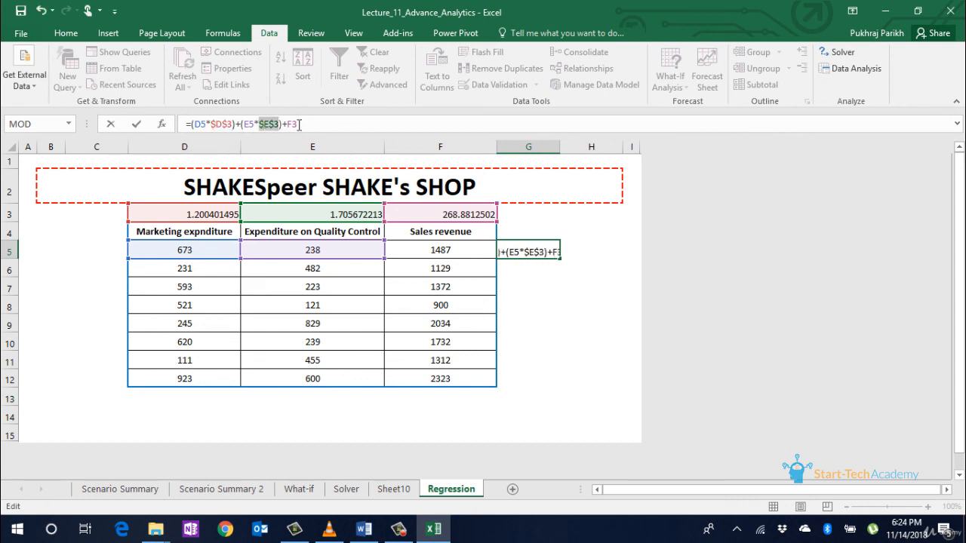
key("F4")
key("ctrl+Return")
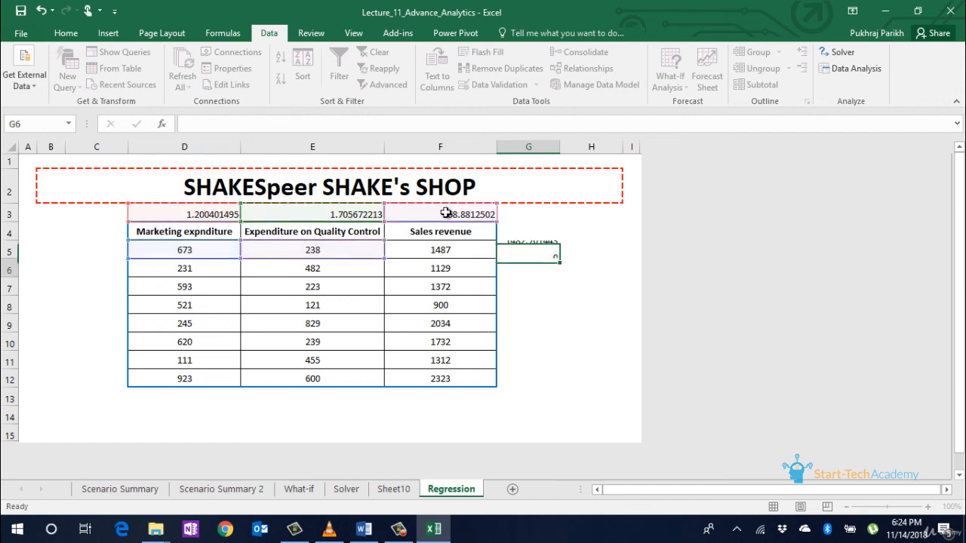
Step: Fill the prediction formula down to G12 and compare predictions with actual sales in column F
left_click_drag(562, 260, 559, 383)
left_click(518, 330)
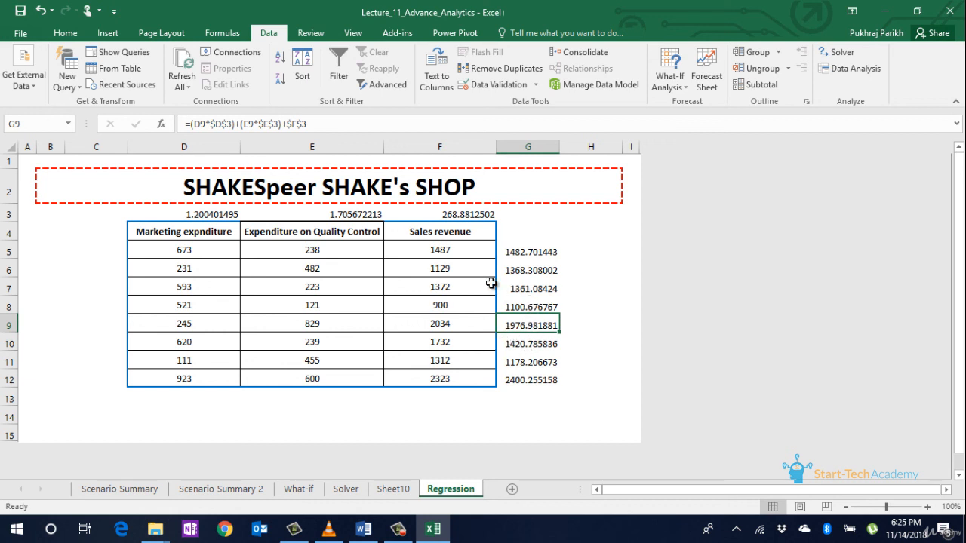
left_click(525, 273)
left_click(521, 291)
left_click(473, 290)
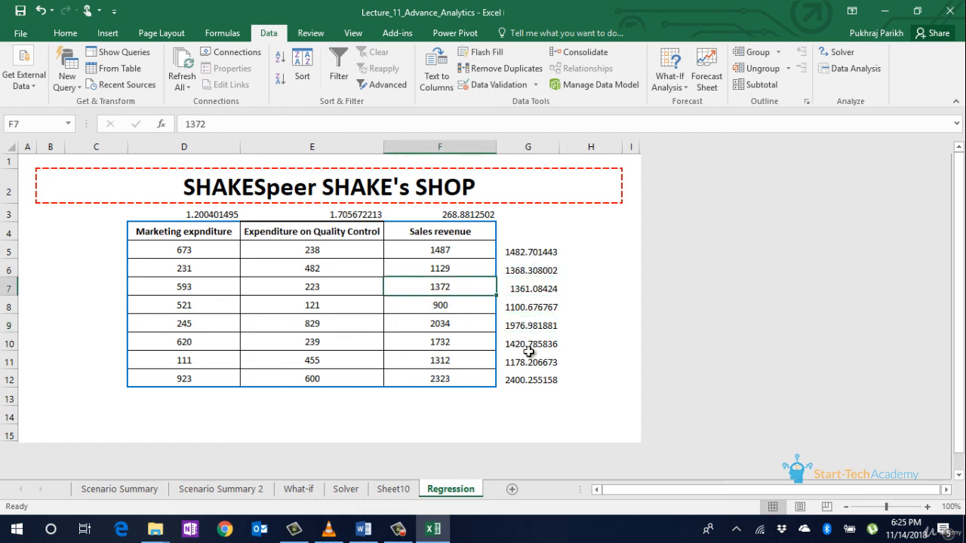
left_click(466, 344)
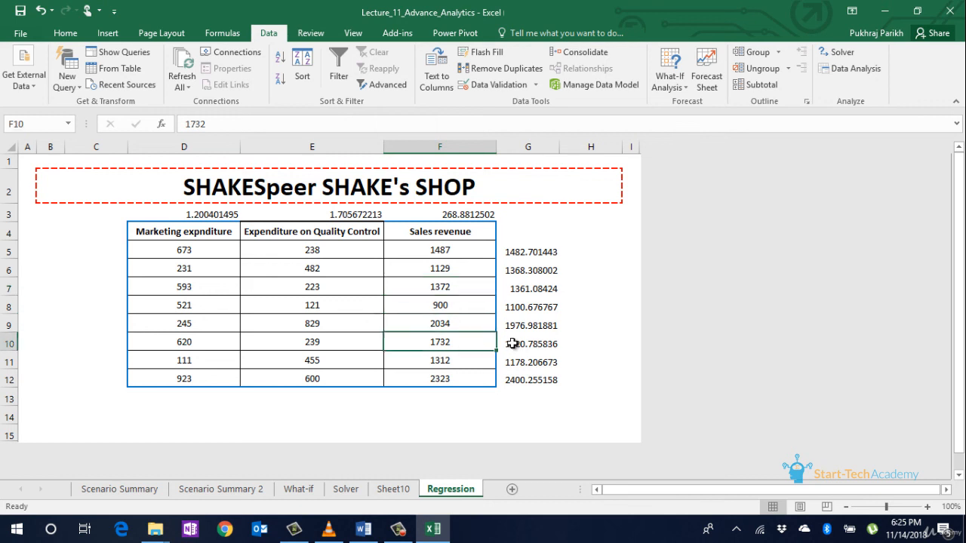
left_click(516, 344)
left_click(528, 396)
left_click(194, 397)
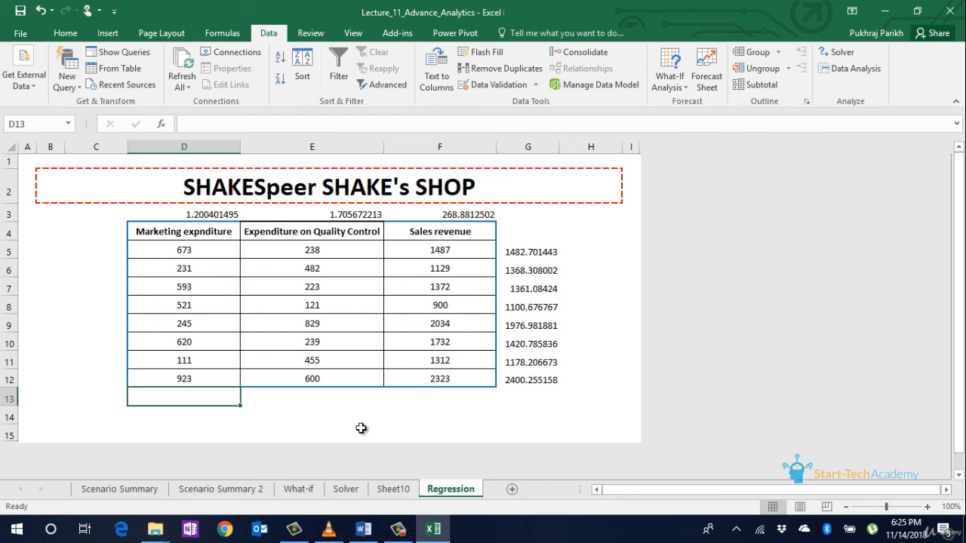
Step: Enter 500 marketing in D13 and 1000 quality control in E13, checking the 2574.754211 prediction
type("500")
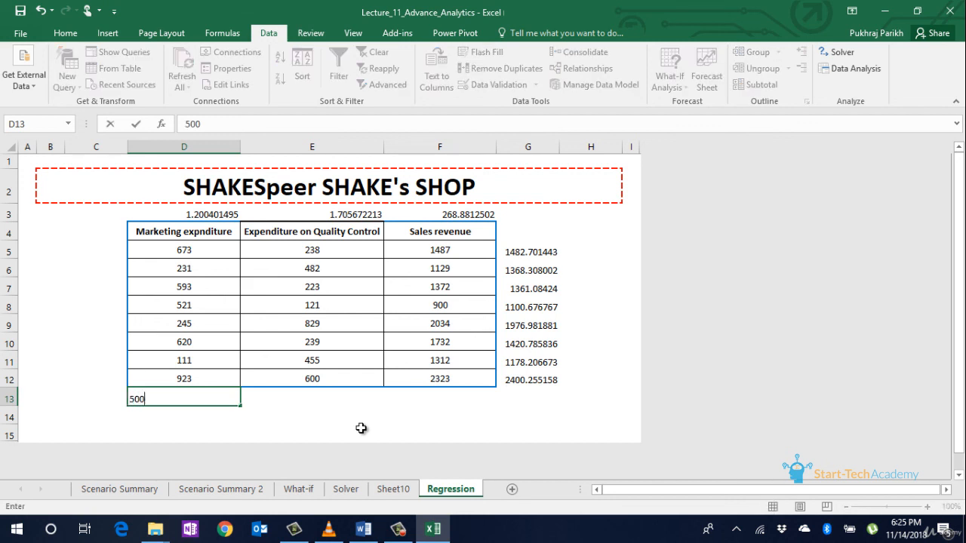
left_click(340, 399)
type("1000")
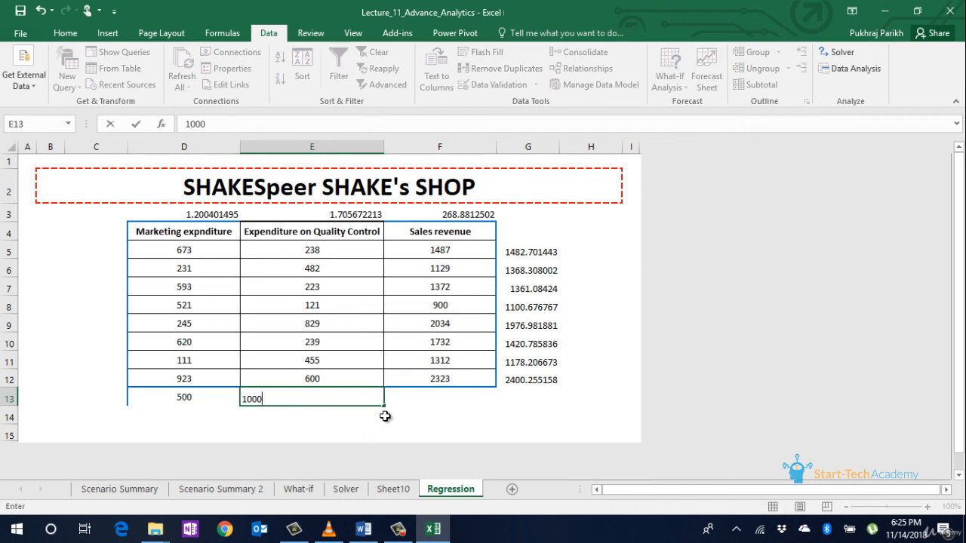
key("Return")
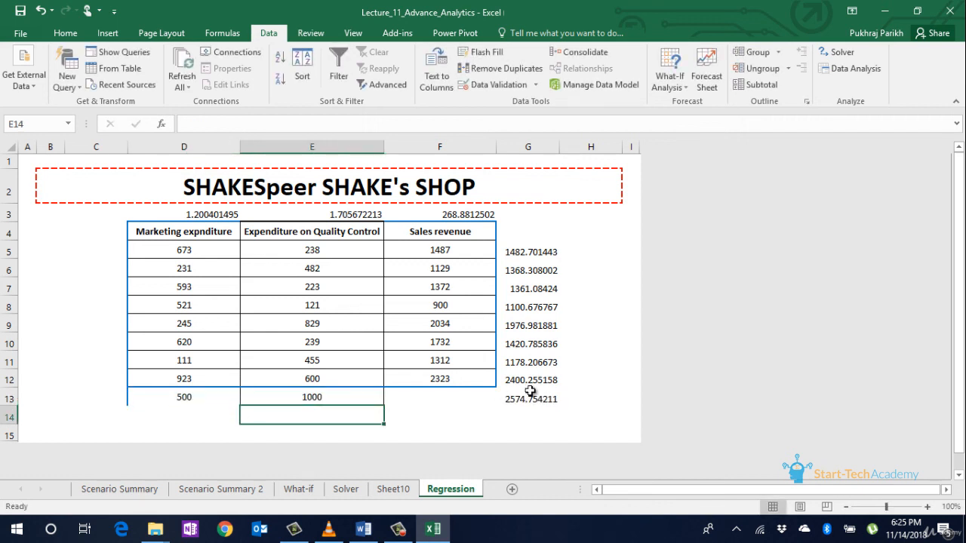
left_click(549, 400)
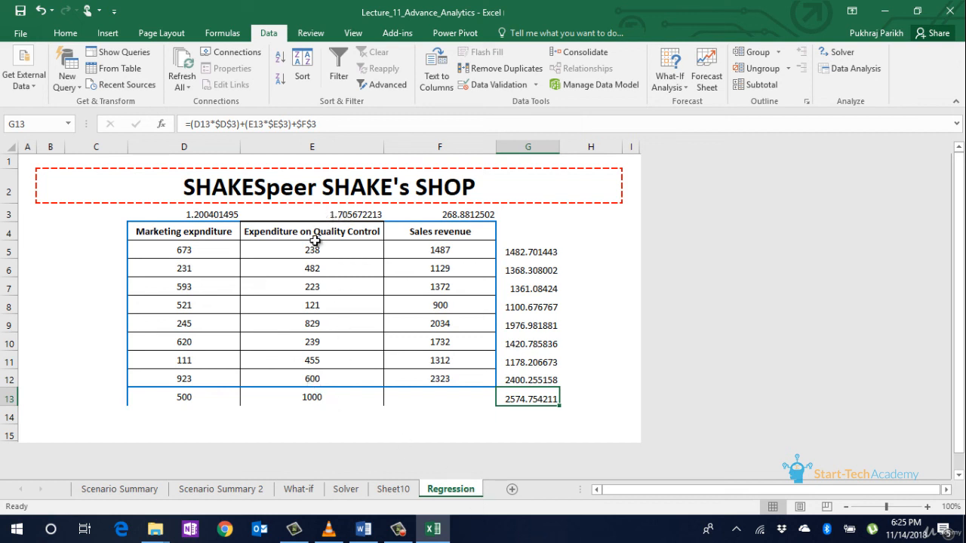
left_click(337, 210)
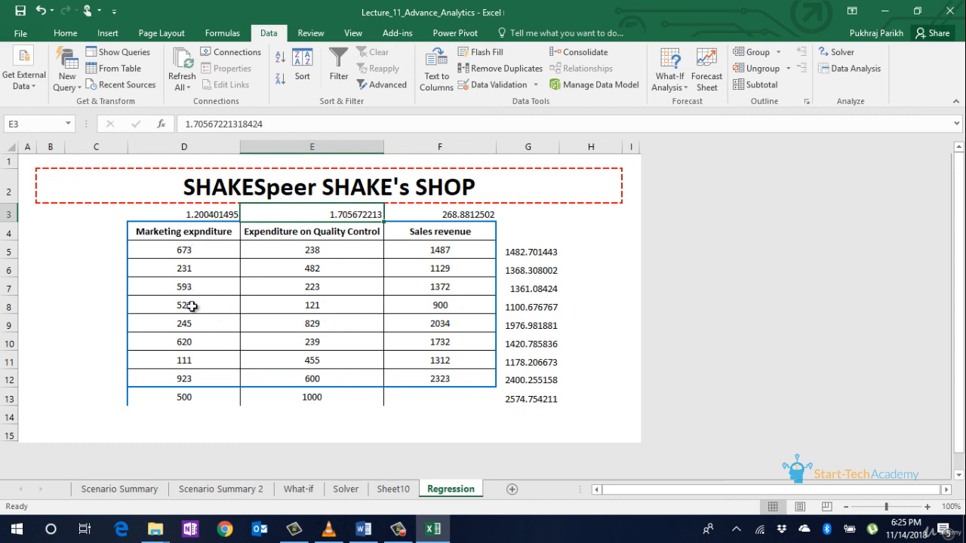
left_click(179, 214)
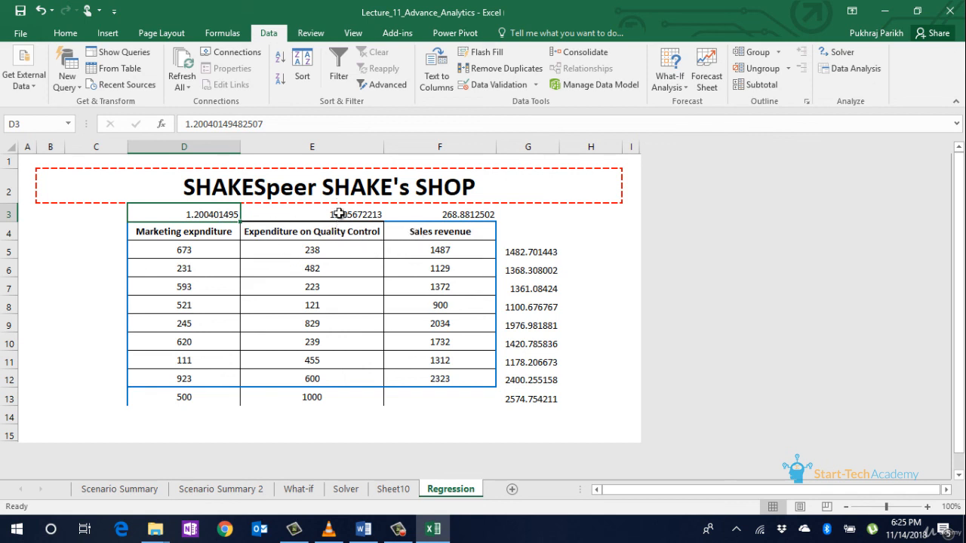
left_click(325, 398)
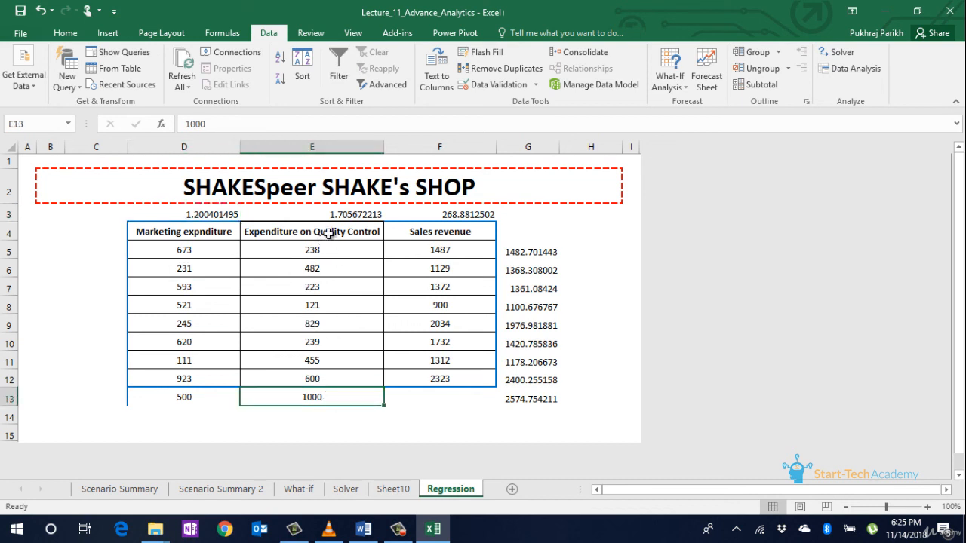